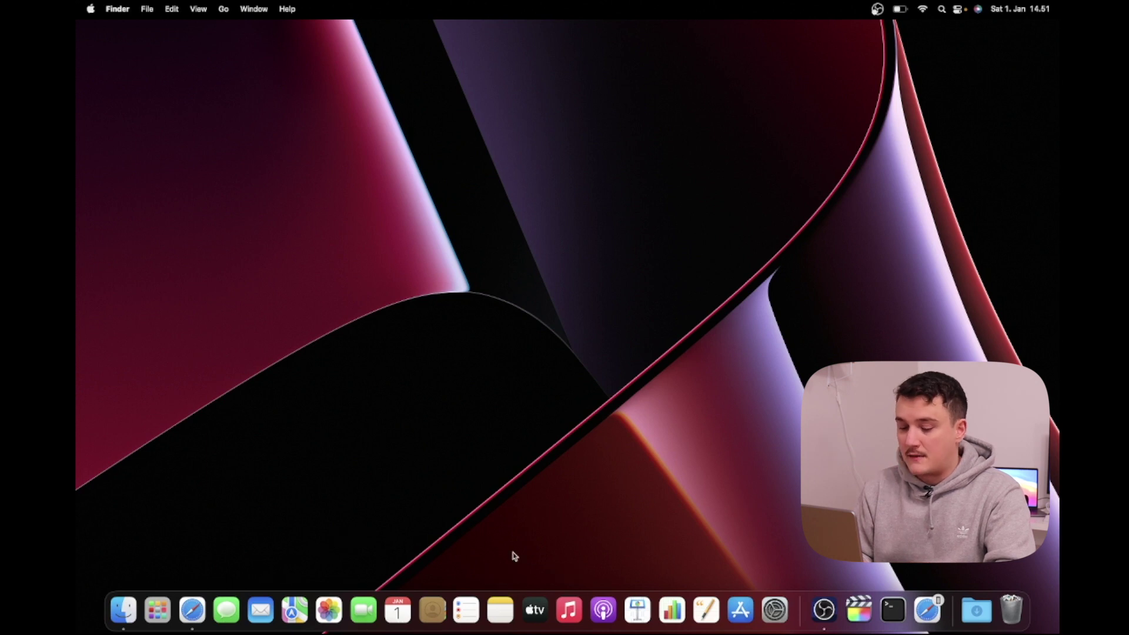
pyautogui.press('super+space')
pyautogui.press('Escape')
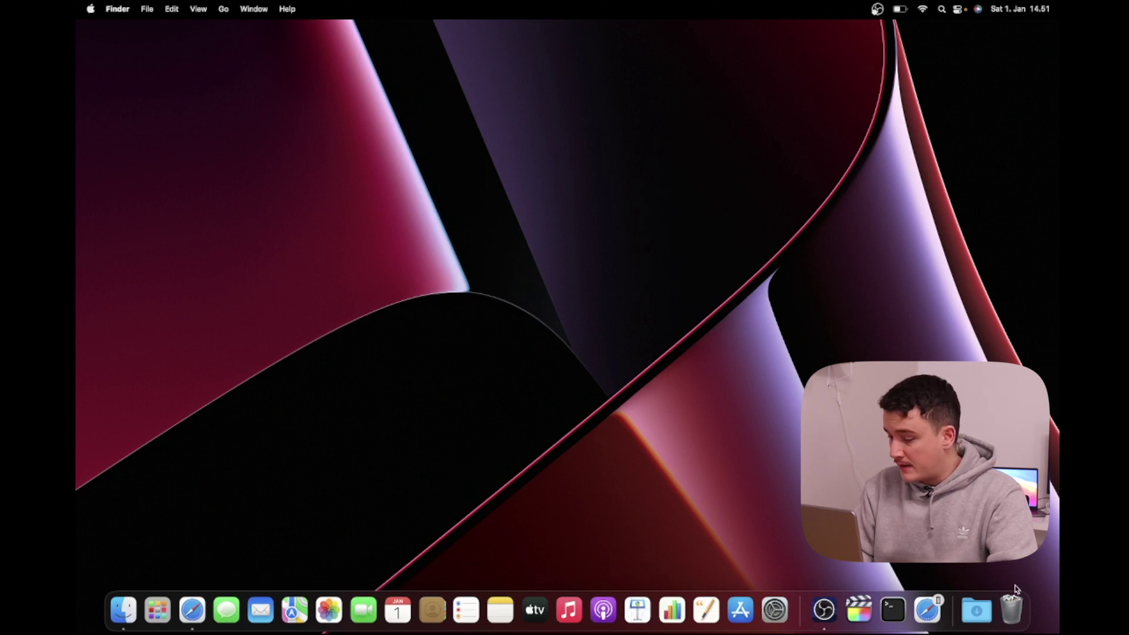
# Remove Launchpad and the other unneeded apps from the Dock, keeping only Finder, Safari, OBS and the Trash
pyautogui.rightClick(156, 610)
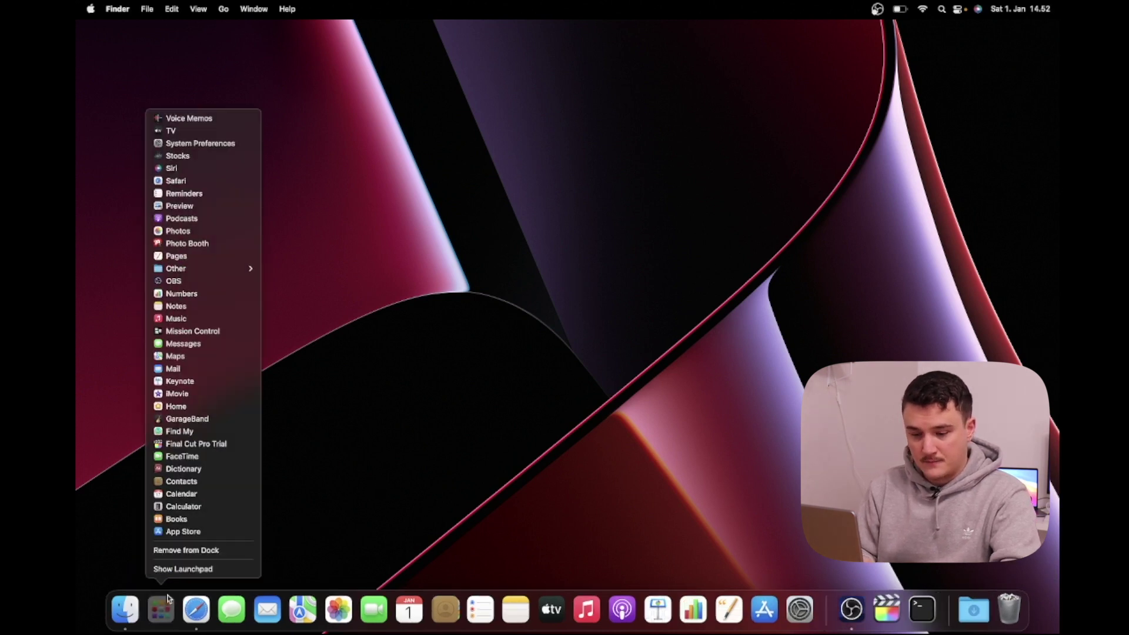
pyautogui.click(186, 550)
pyautogui.rightClick(200, 609)
pyautogui.click(235, 533)
pyautogui.rightClick(206, 609)
pyautogui.click(250, 565)
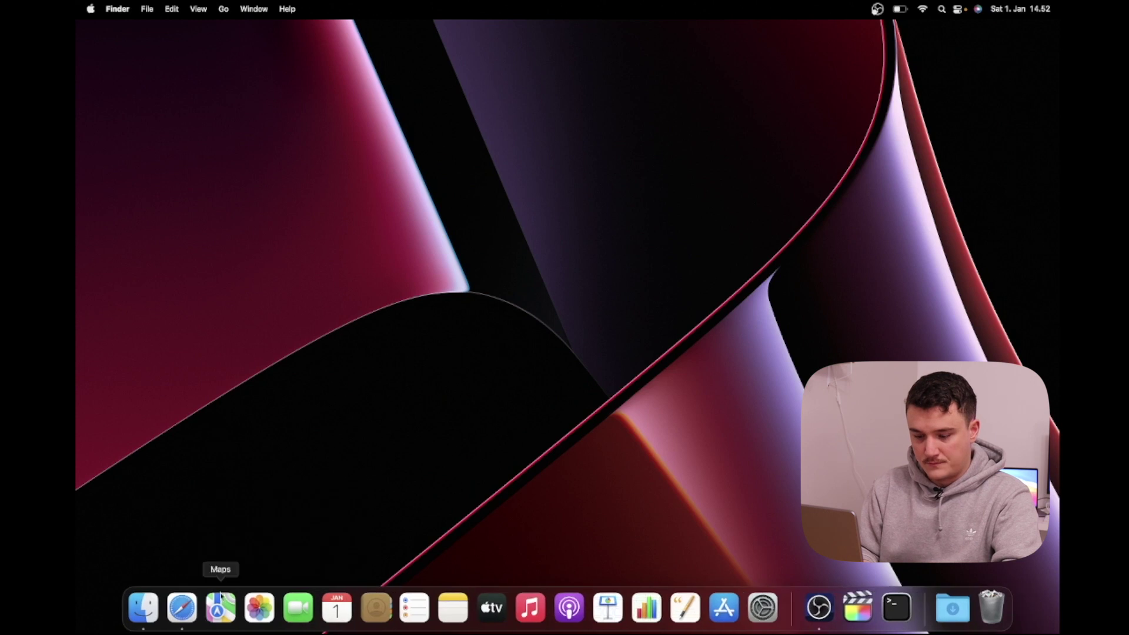
pyautogui.rightClick(220, 609)
pyautogui.click(327, 489)
pyautogui.rightClick(237, 609)
pyautogui.click(341, 492)
pyautogui.rightClick(259, 609)
pyautogui.click(365, 491)
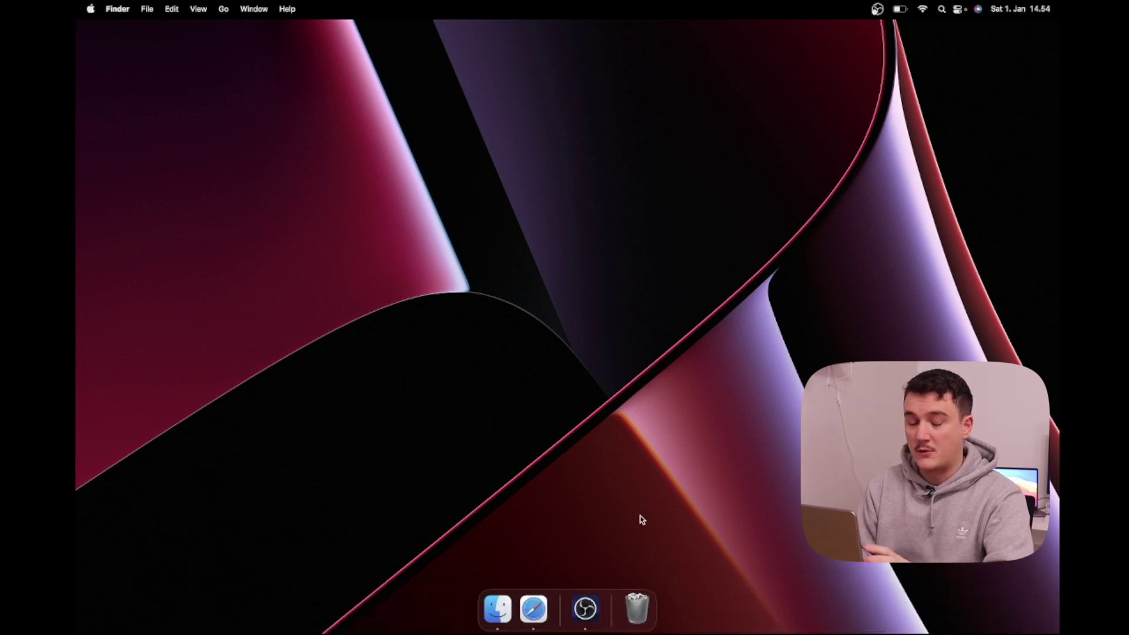
# In the Dock preferences, shrink the Dock to nearly the smallest size and enable automatically hiding and showing it
pyautogui.rightClick(608, 627)
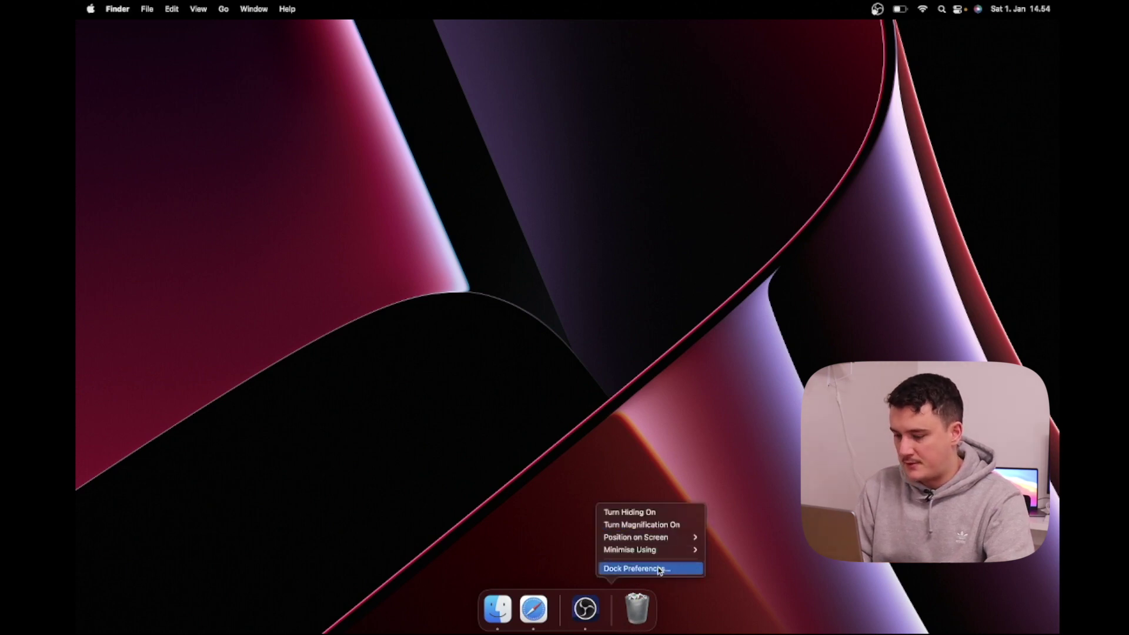
pyautogui.click(641, 569)
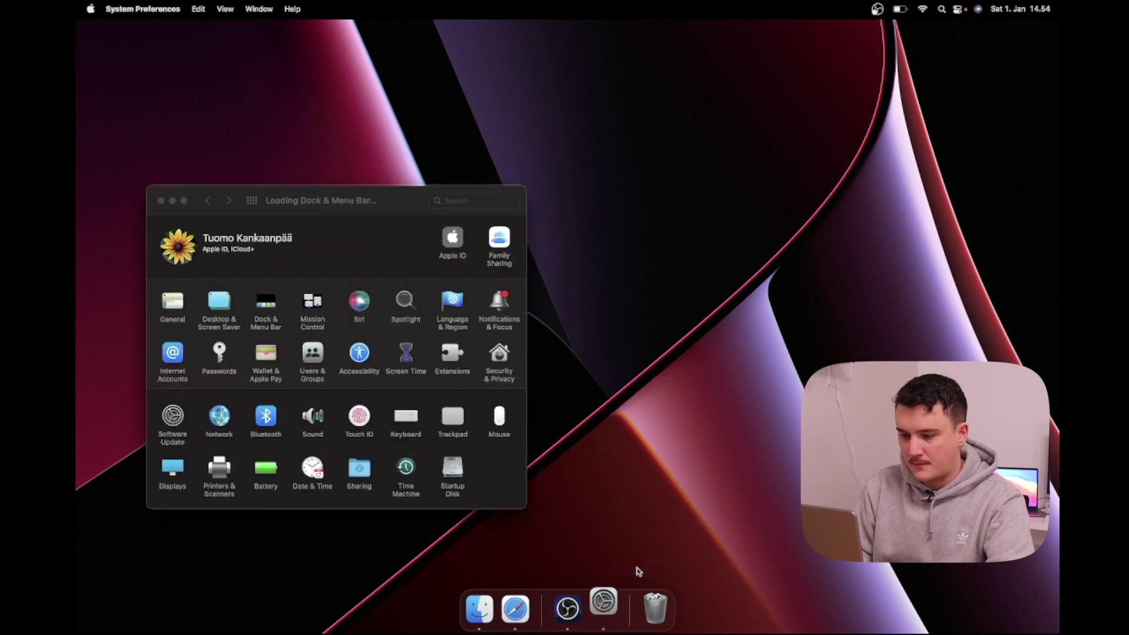
pyautogui.moveTo(324, 262); pyautogui.dragTo(297, 264)
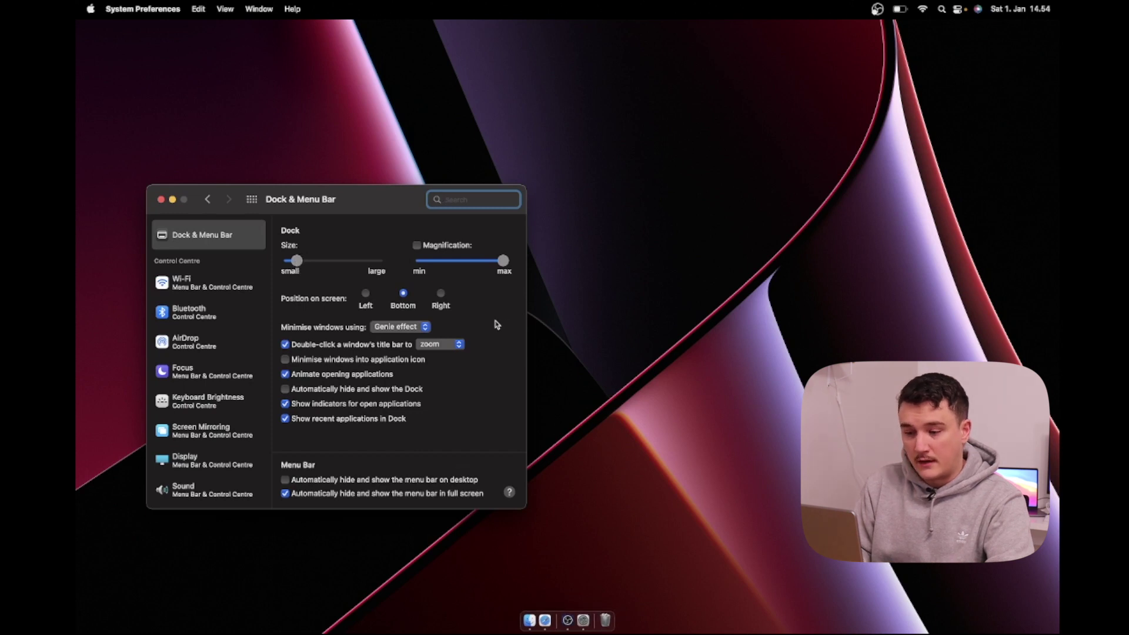
pyautogui.click(285, 390)
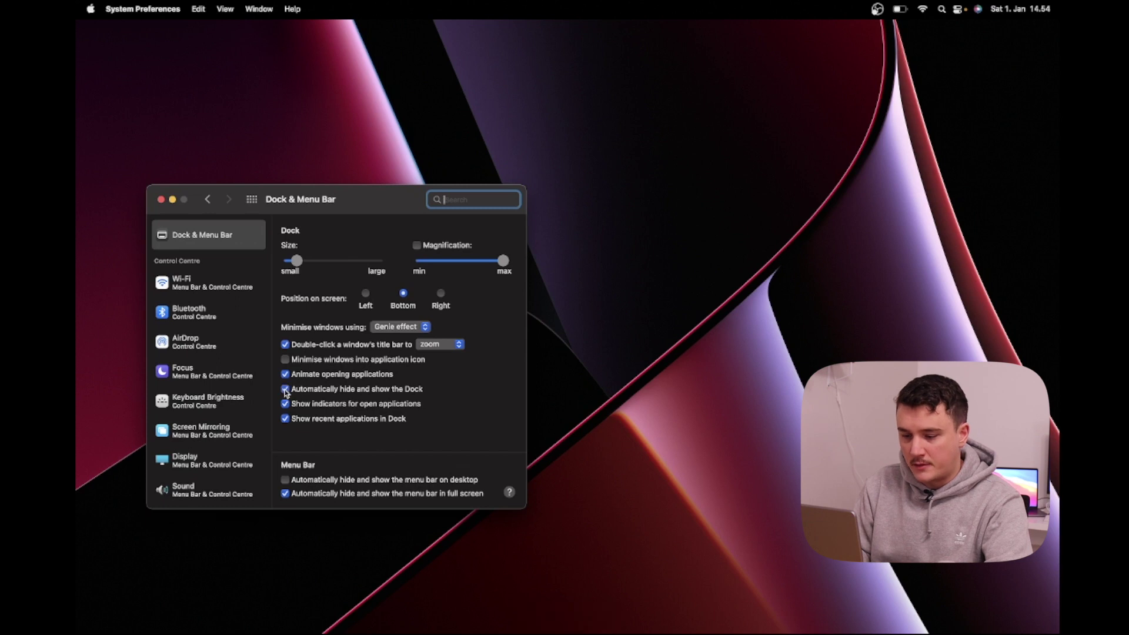
pyautogui.click(161, 200)
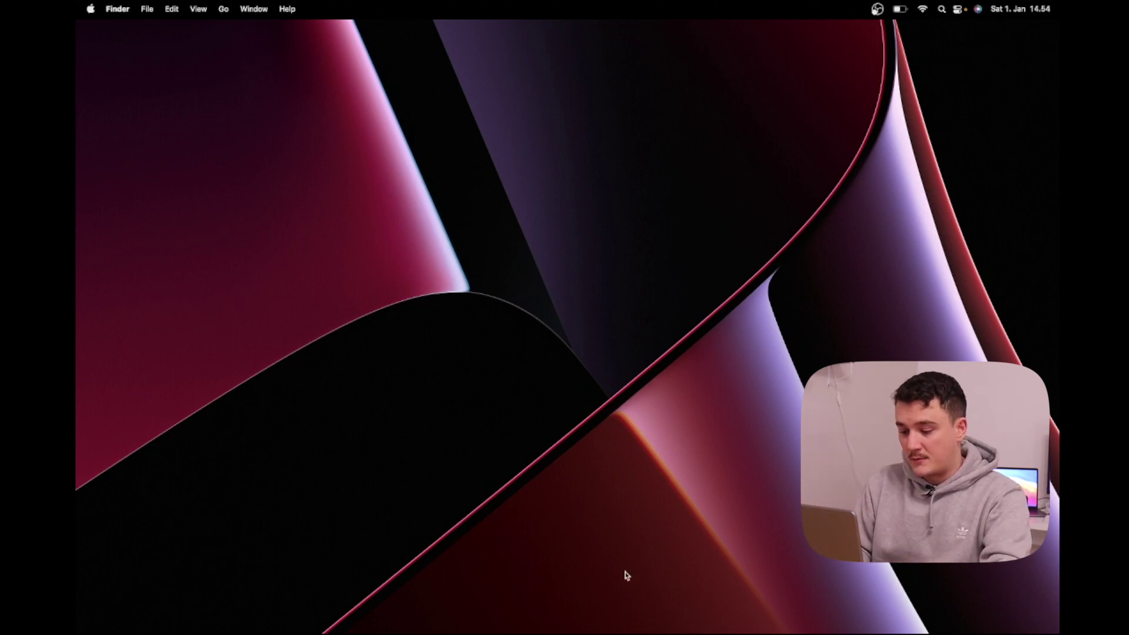
pyautogui.moveTo(587, 632)
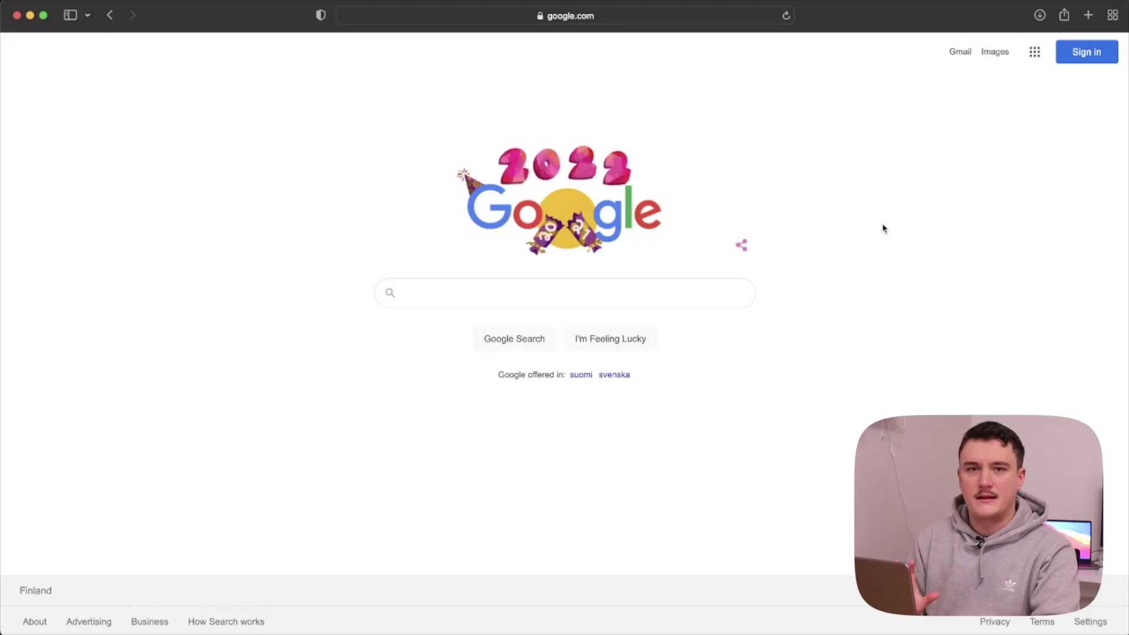
# Search Google for chrome in Safari and download Google Chrome from its official page
pyautogui.click(492, 296)
pyautogui.write('chrome')
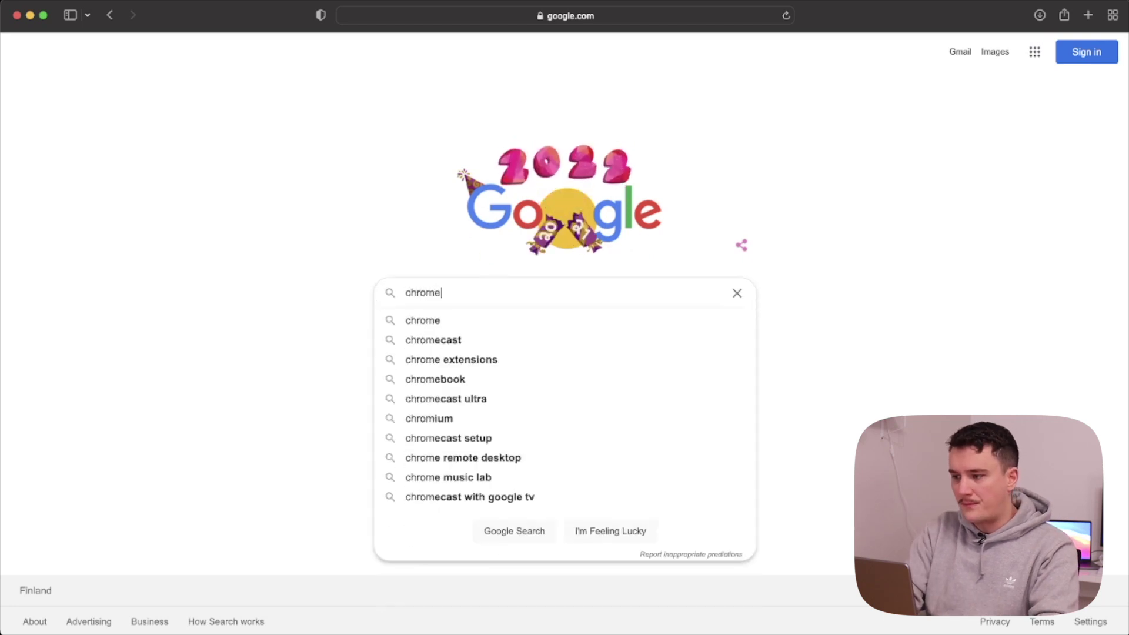
pyautogui.press('Return')
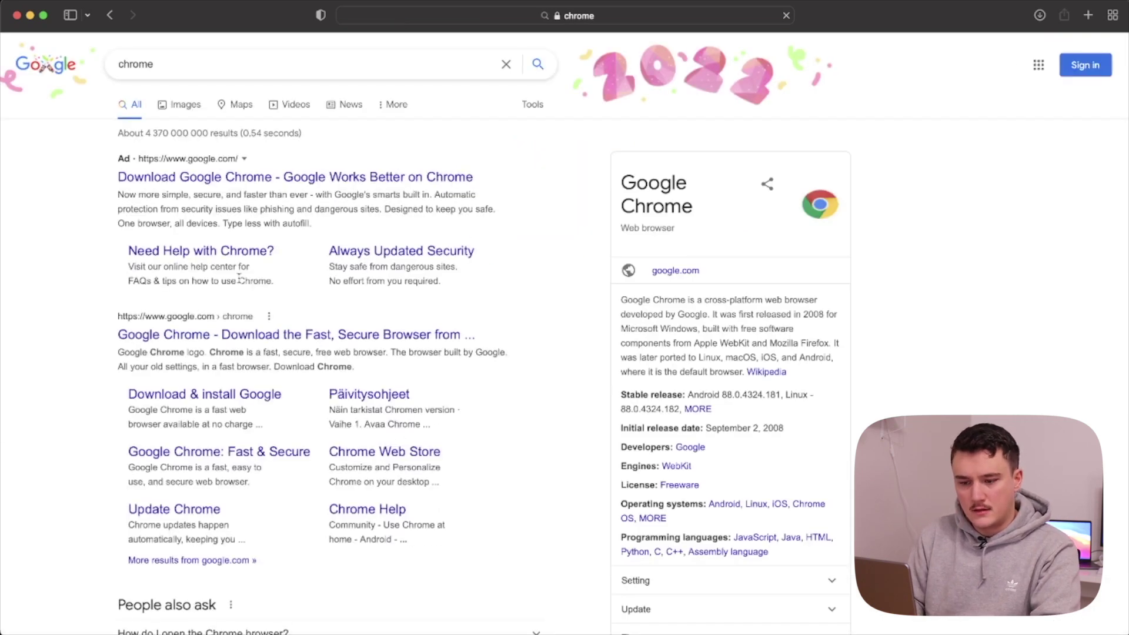
pyautogui.click(215, 334)
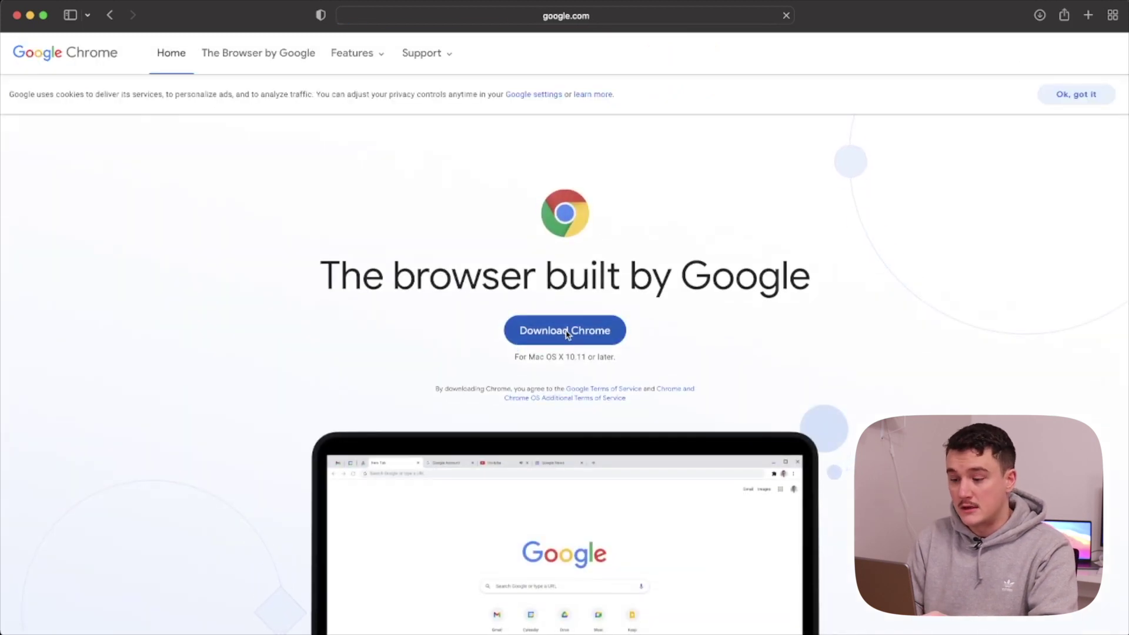
pyautogui.click(565, 331)
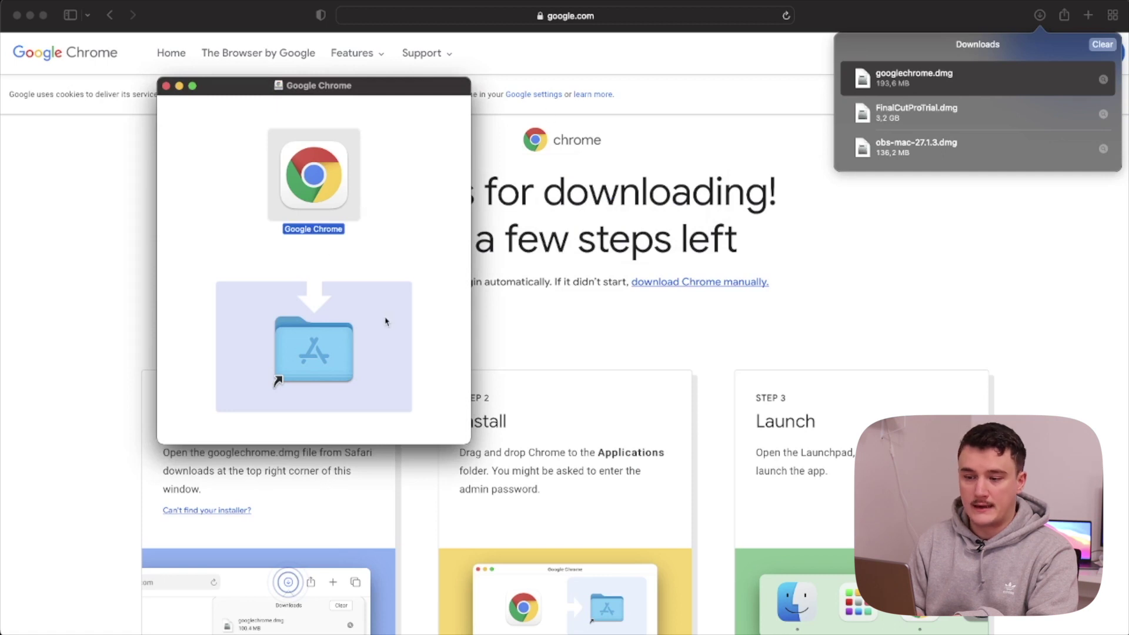
# Close the Google Chrome installer window and launch Chrome from the Applications folder
pyautogui.click(166, 85)
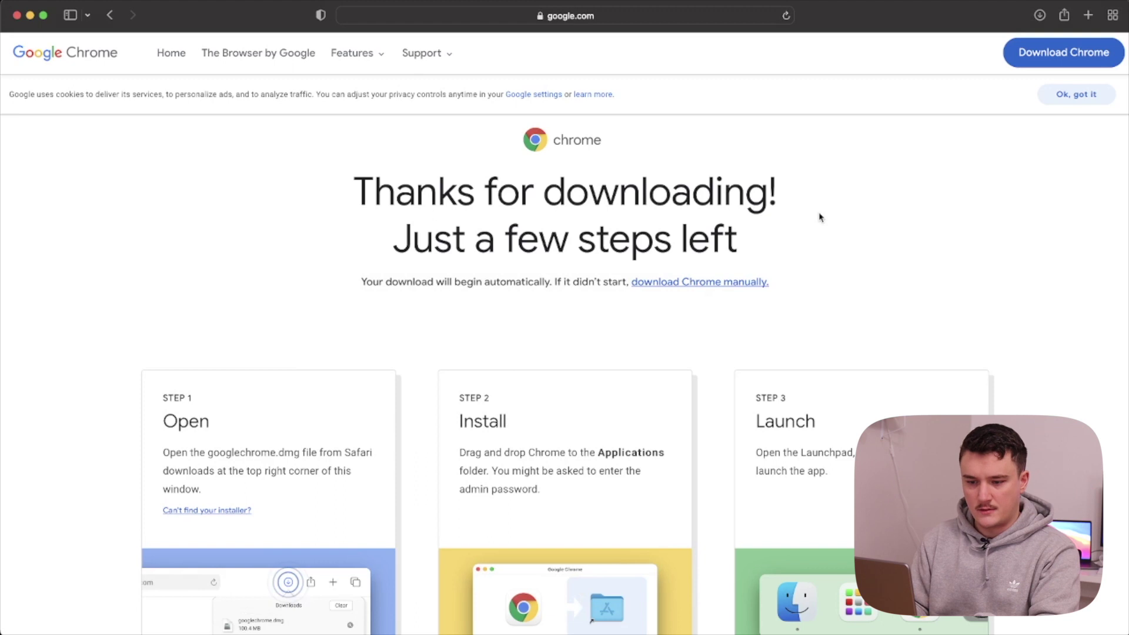
pyautogui.press('super+Tab')
pyautogui.scroll(-2, 366, 374)
pyautogui.scroll(-2, 365, 374)
pyautogui.click(277, 406)
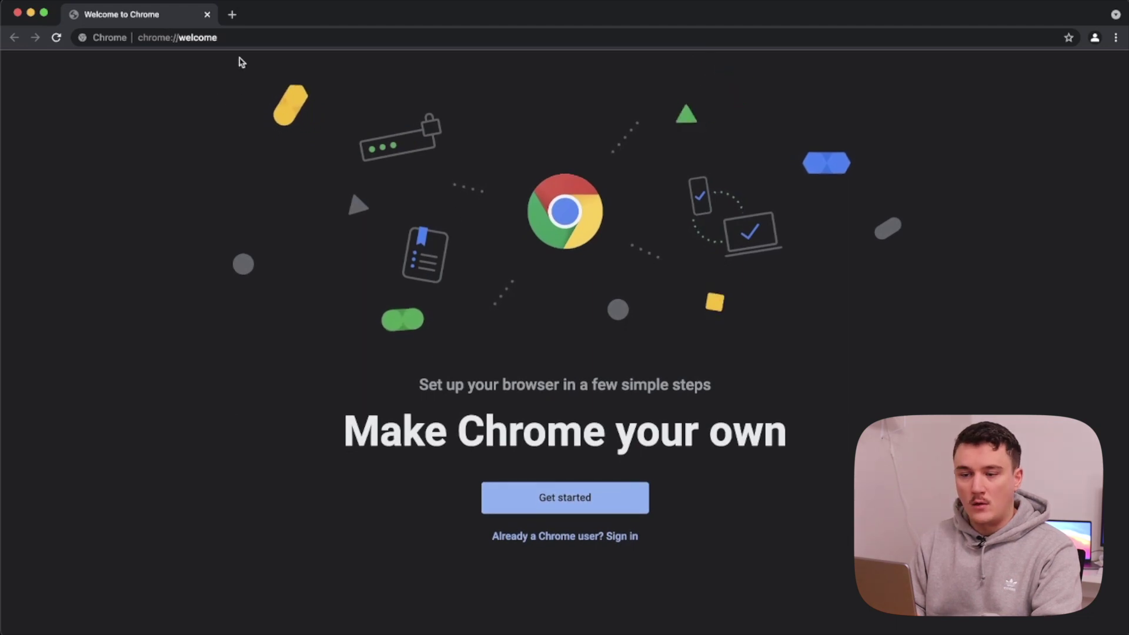
# Search the web for alfred mac, accept Google's cookie terms and open the alfredapp.com site
pyautogui.click(263, 37)
pyautogui.write('alfred mac')
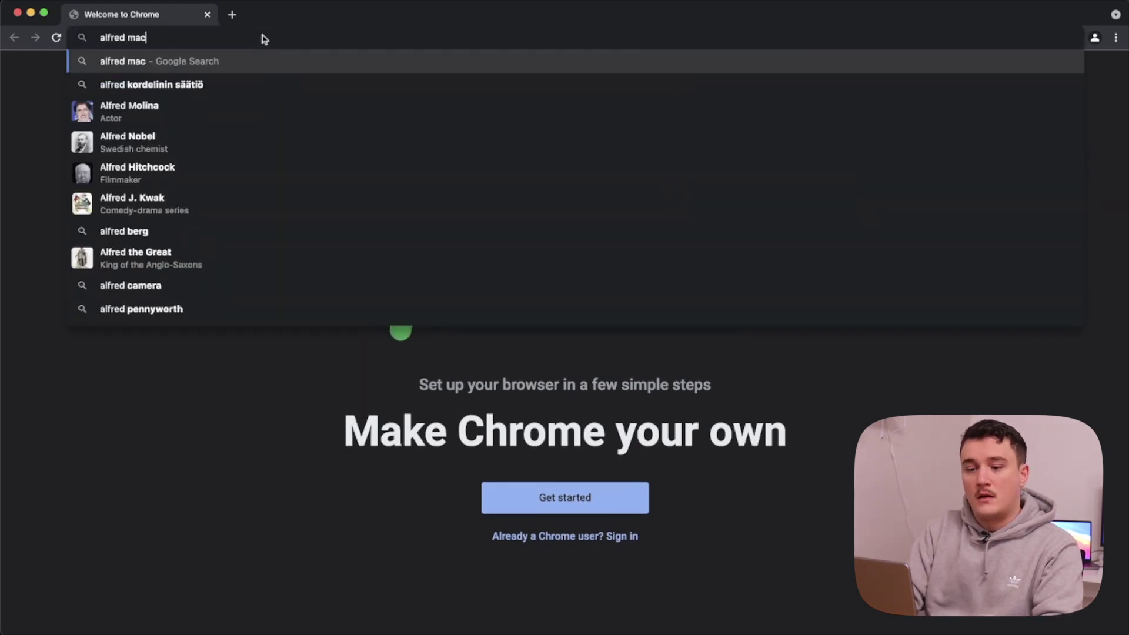
pyautogui.press('Return')
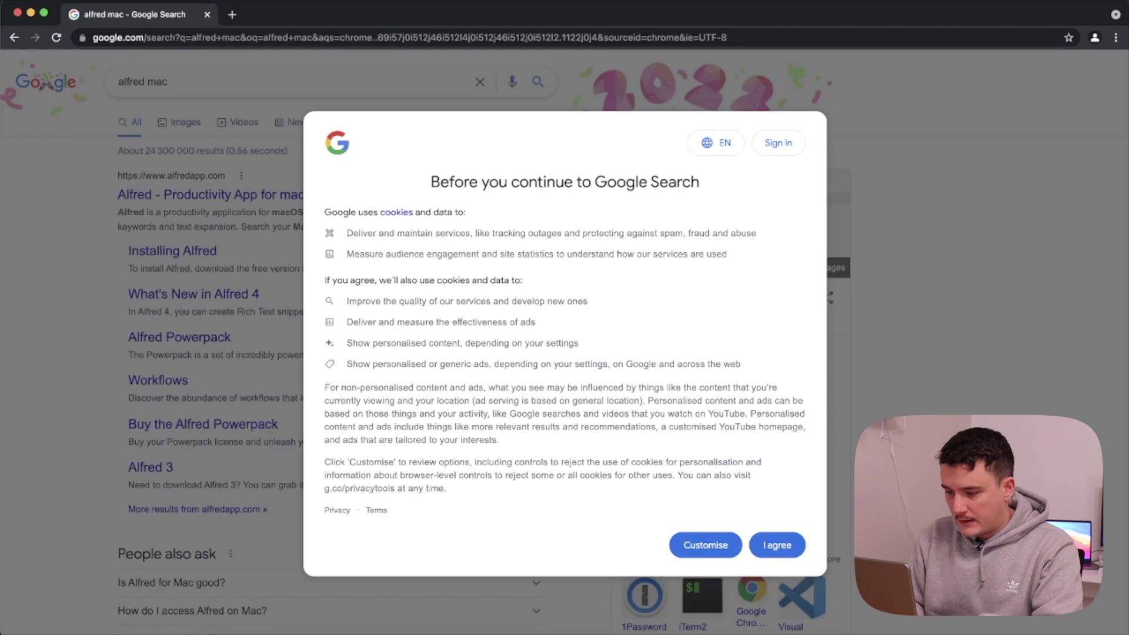
pyautogui.click(777, 545)
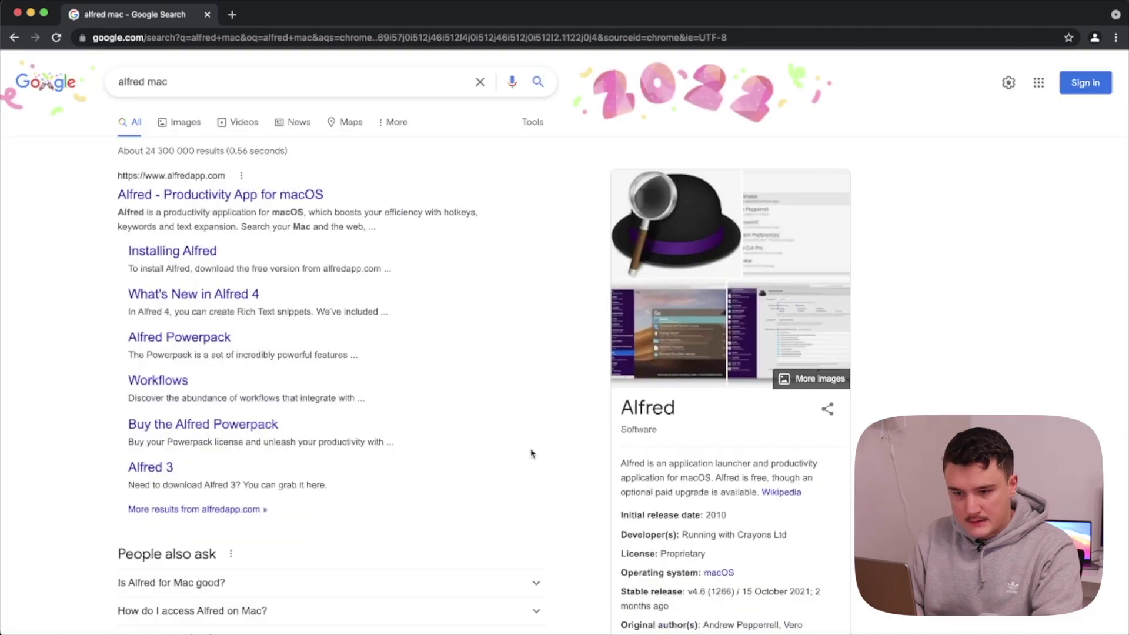
pyautogui.click(283, 196)
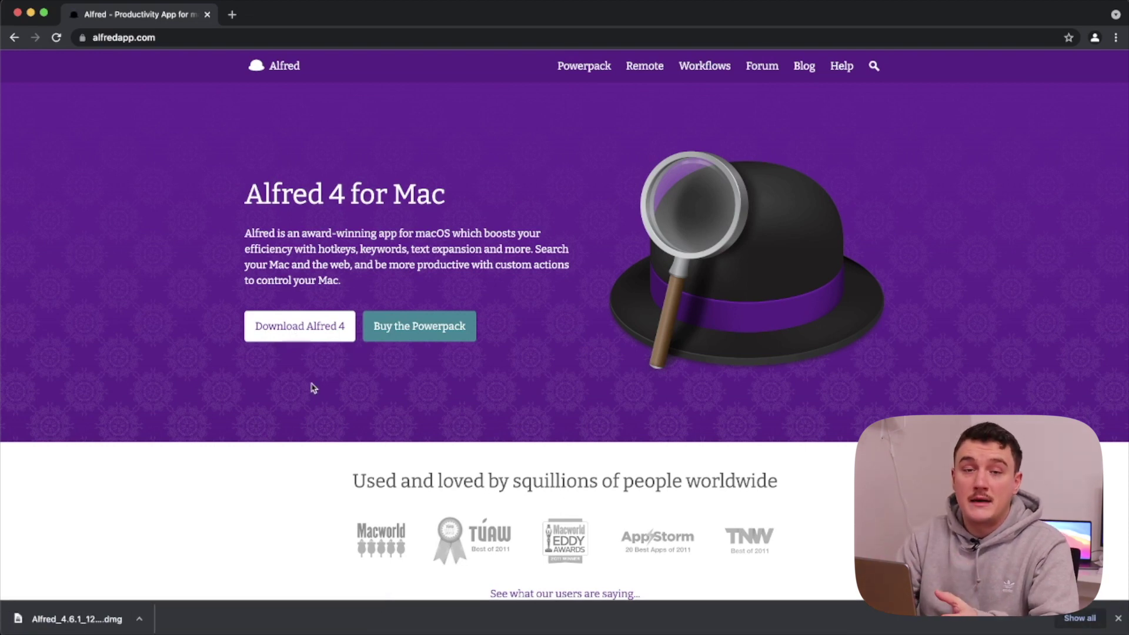
# Open the downloaded Alfred disk image, install Alfred 4 into Applications and close the installer window
pyautogui.press('super+space')
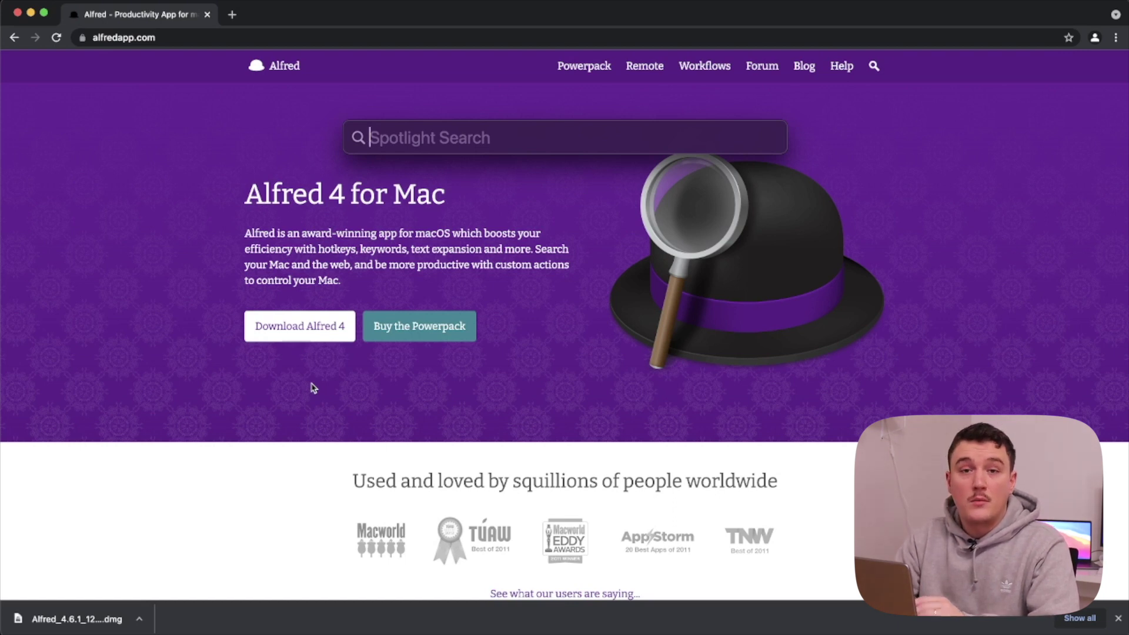
pyautogui.click(82, 620)
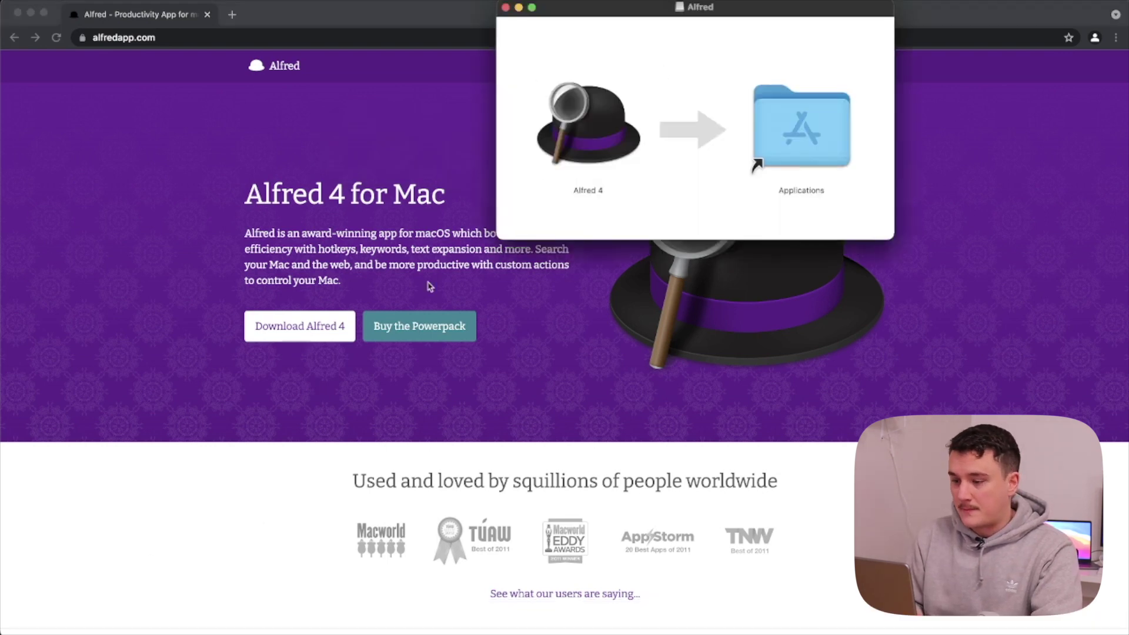
pyautogui.click(591, 114)
pyautogui.click(506, 8)
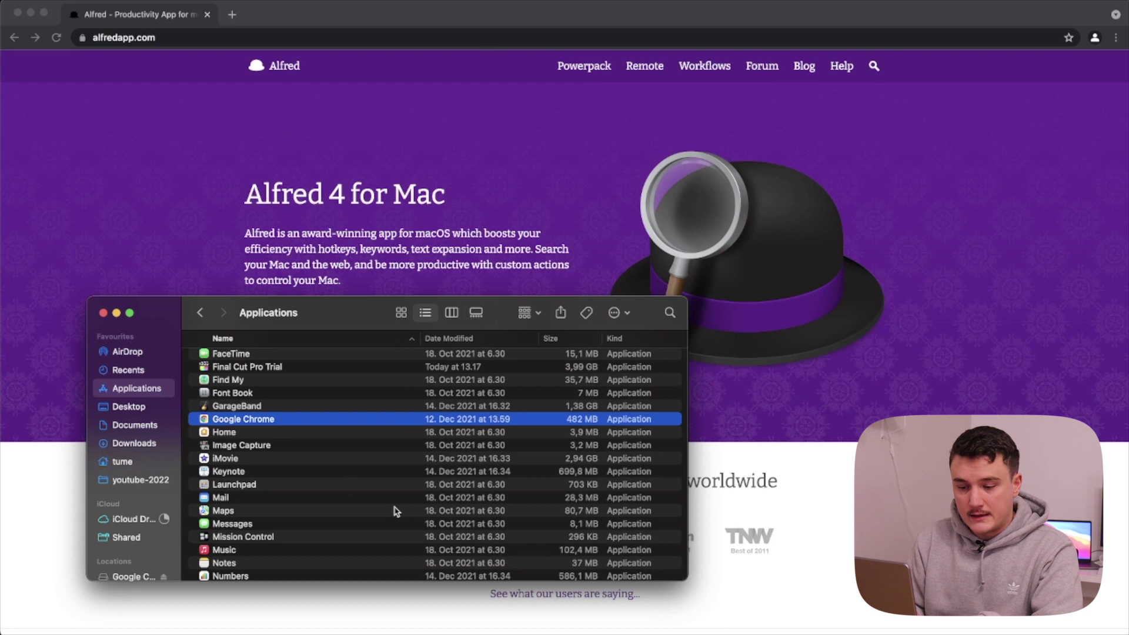
# Launch Alfred 4 from the Applications folder, bypassing the guided setup and allowing it to access contacts
pyautogui.scroll(5, 291, 479)
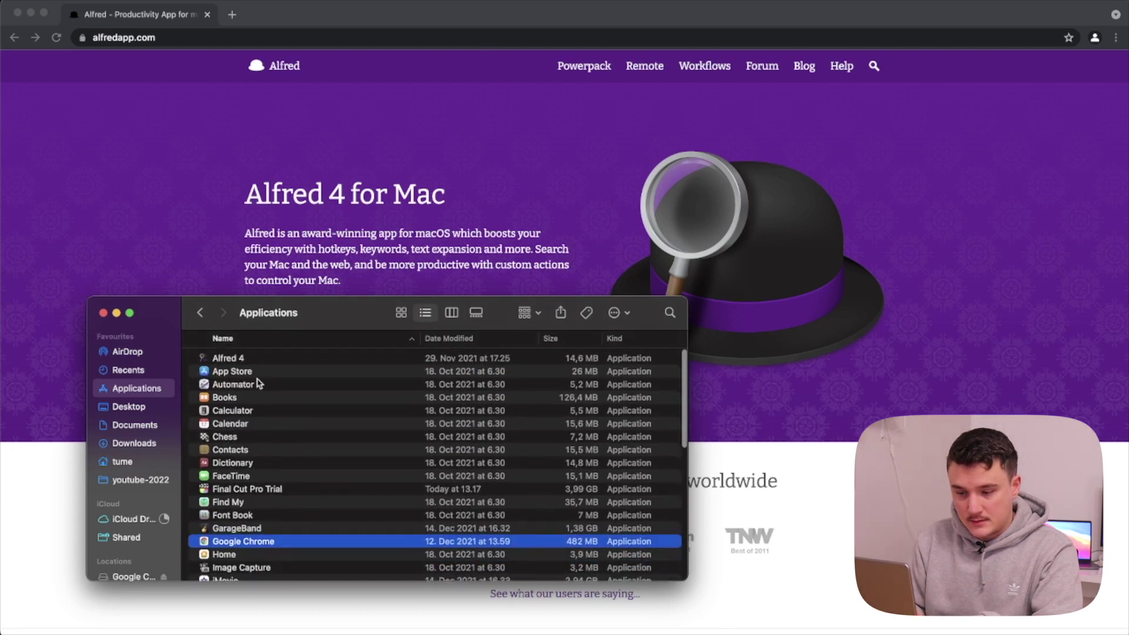
pyautogui.click(257, 360)
pyautogui.doubleClick(257, 360)
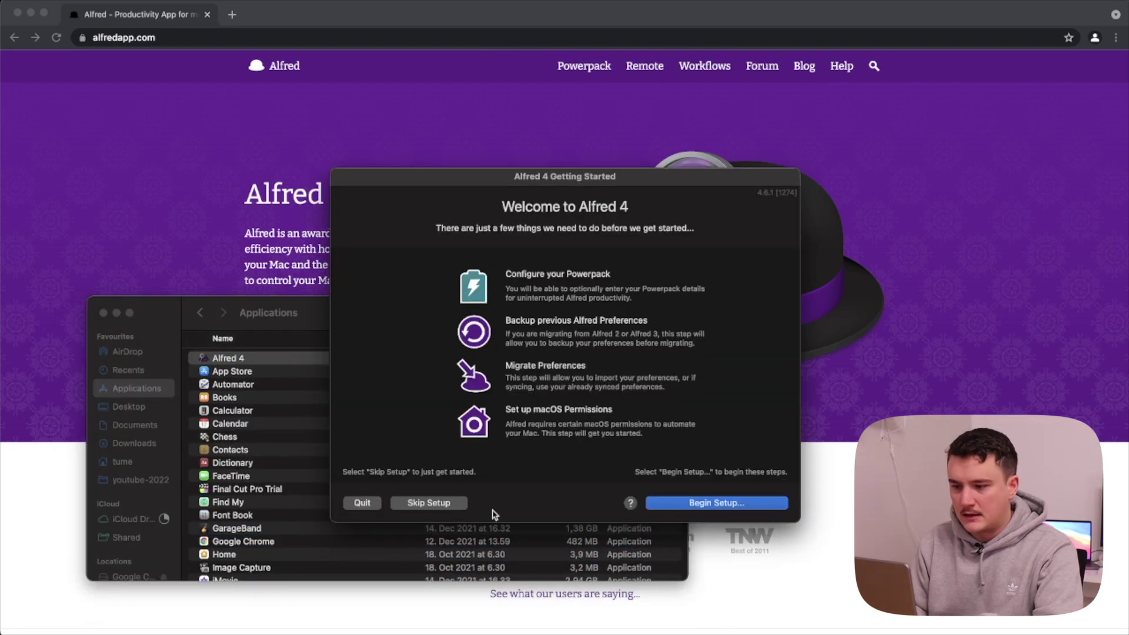
pyautogui.press('Escape')
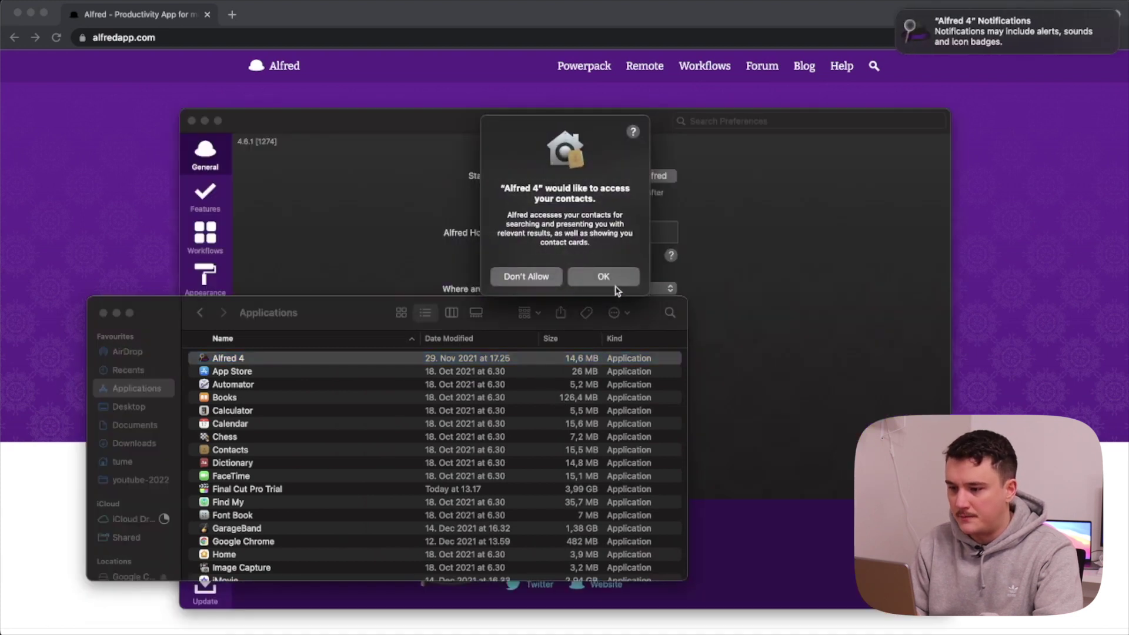
pyautogui.click(603, 276)
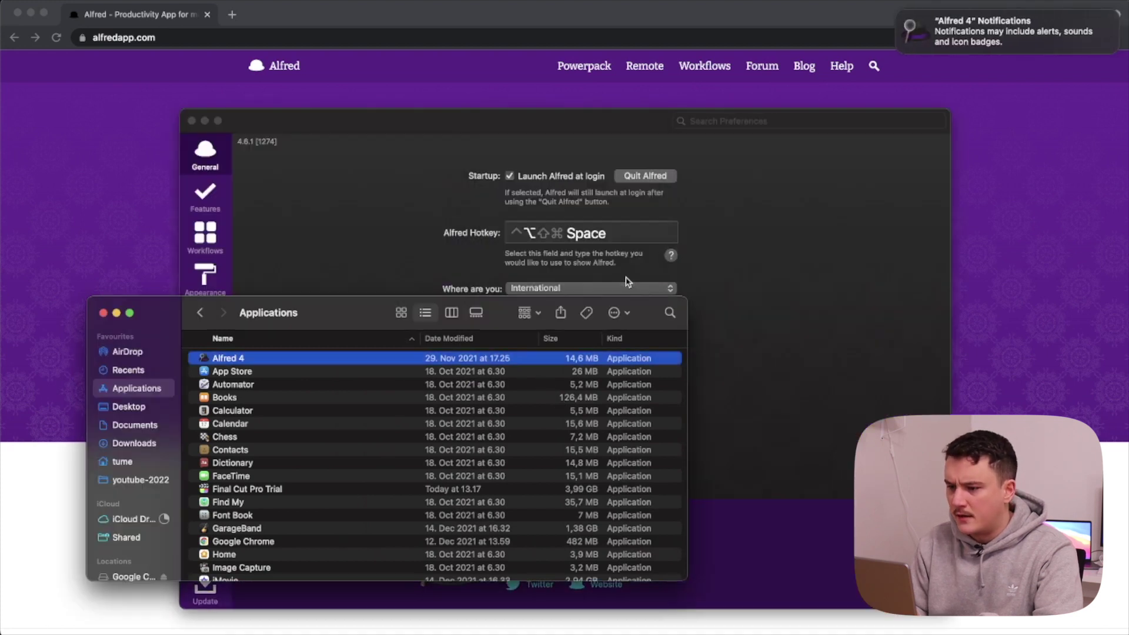
pyautogui.click(729, 235)
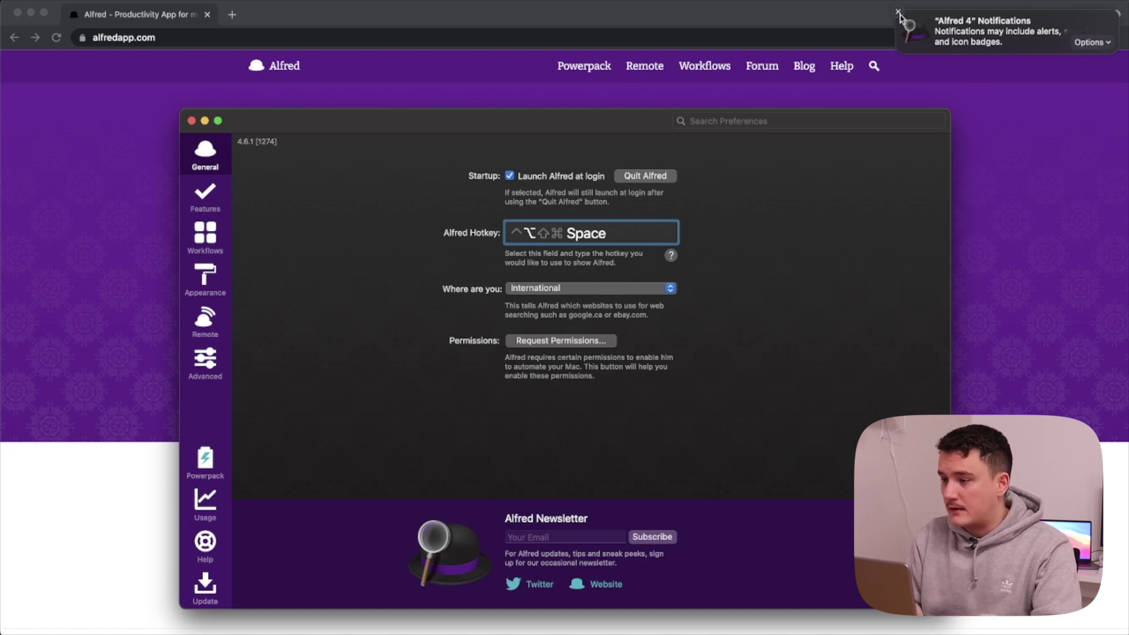
# Disable the Show Spotlight search and Show Finder search window keyboard shortcuts in System Preferences
pyautogui.press('super+space')
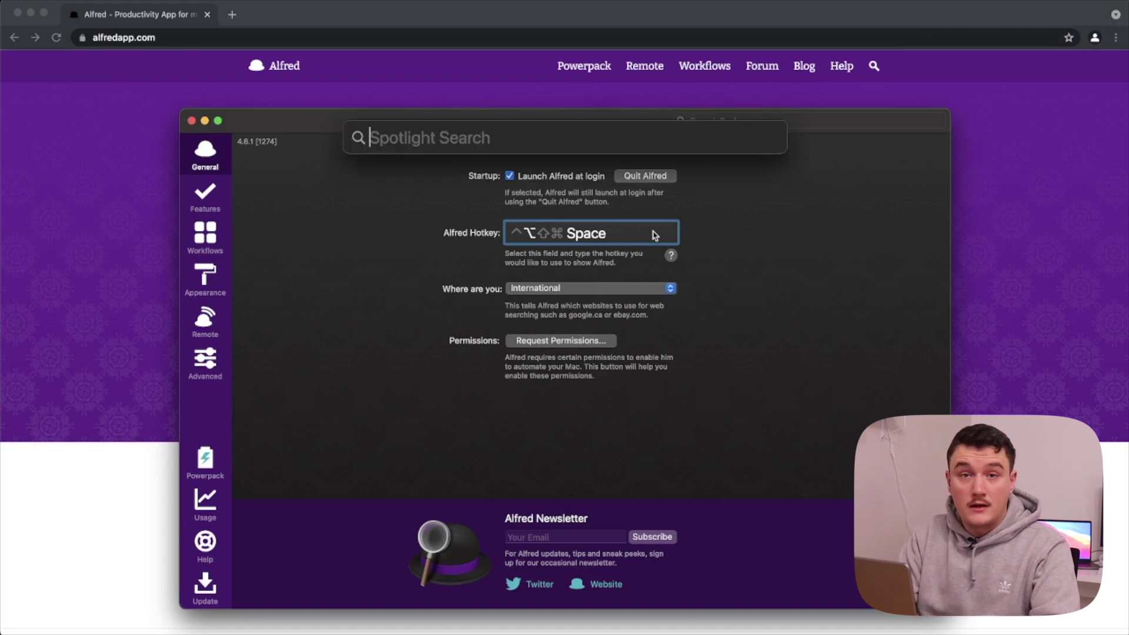
pyautogui.write('settings')
pyautogui.press('Return')
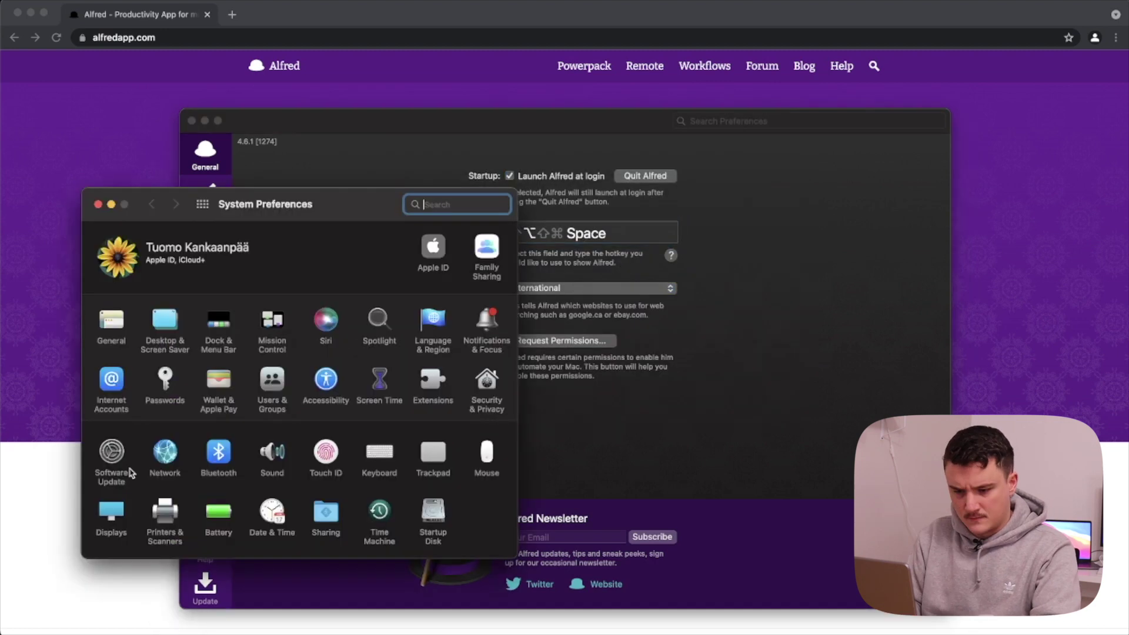
pyautogui.click(379, 452)
pyautogui.click(281, 244)
pyautogui.click(145, 348)
pyautogui.click(238, 290)
pyautogui.click(239, 305)
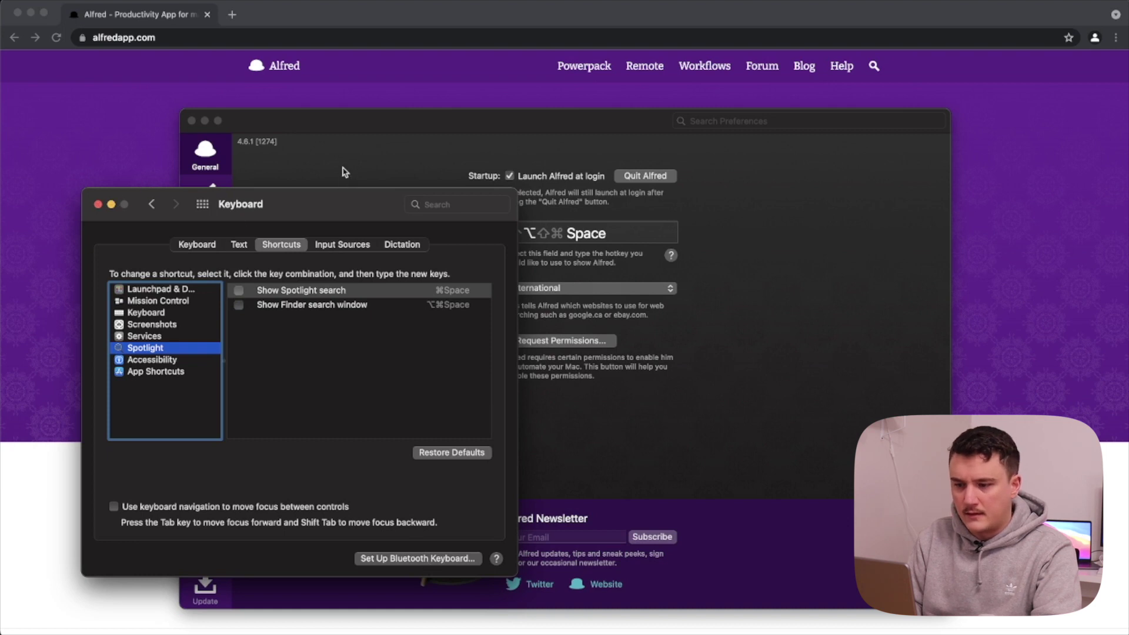
pyautogui.click(98, 204)
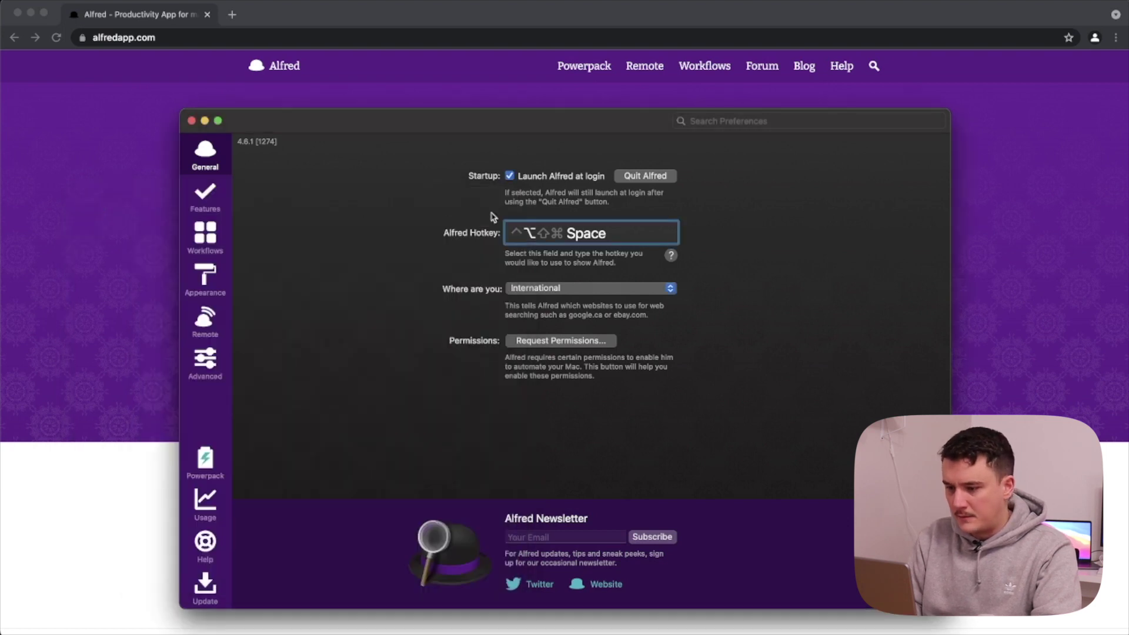
# Set the Alfred hotkey to ⌘ Space, then try it out by searching Alfred for finder
pyautogui.press('super+space')
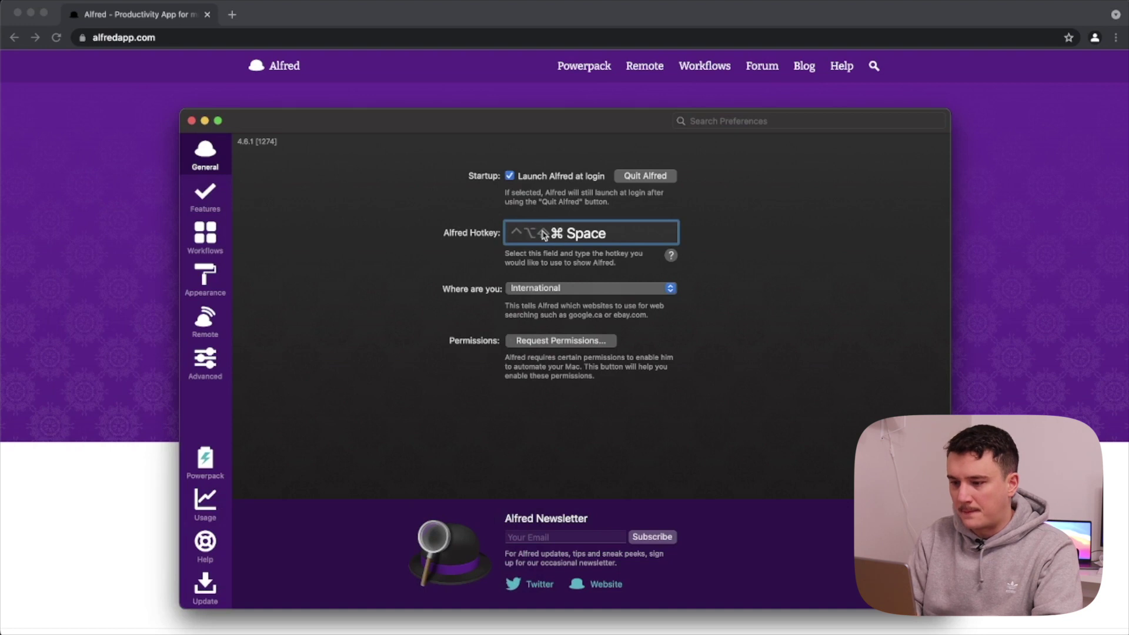
pyautogui.click(191, 121)
pyautogui.press('super+space')
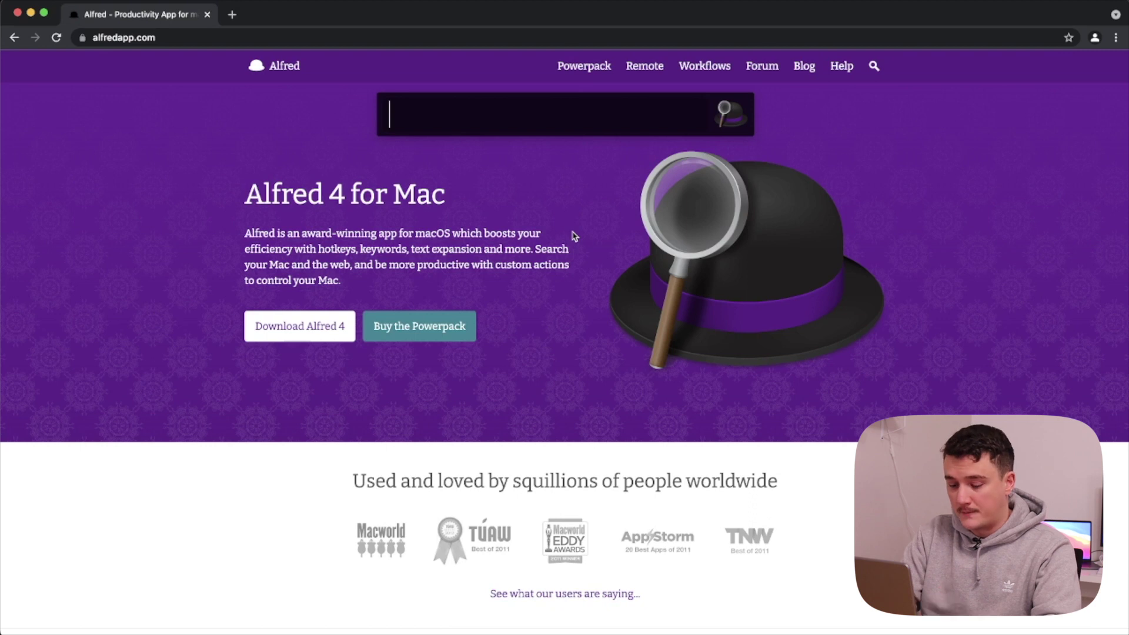
pyautogui.write('finder')
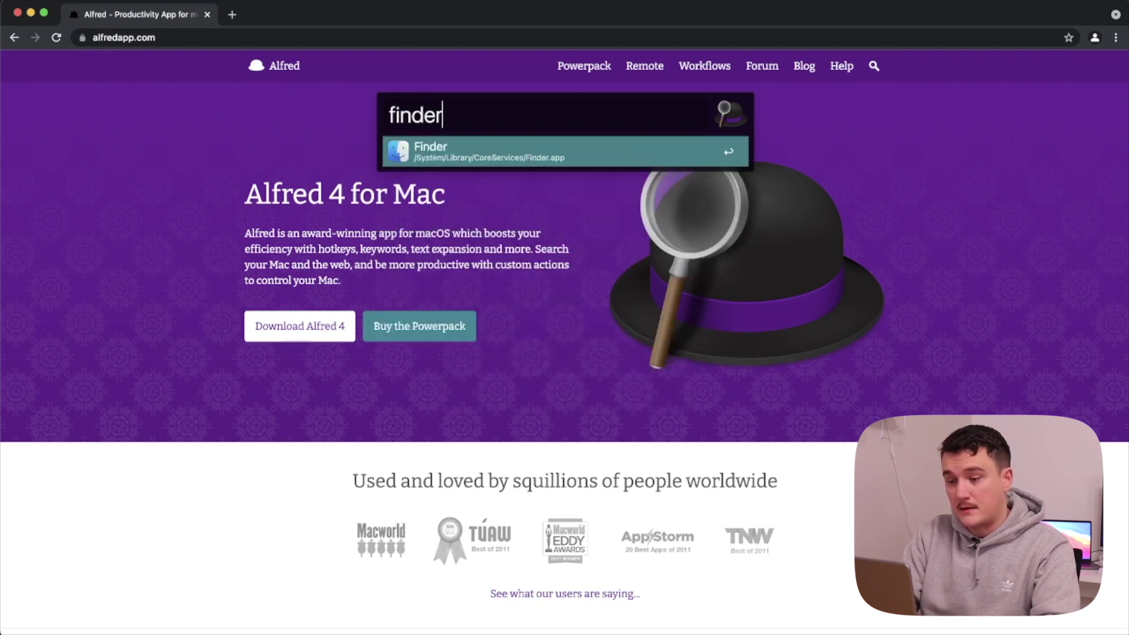
# Open Finder from the Alfred search result and return to the Chrome window
pyautogui.press('Return')
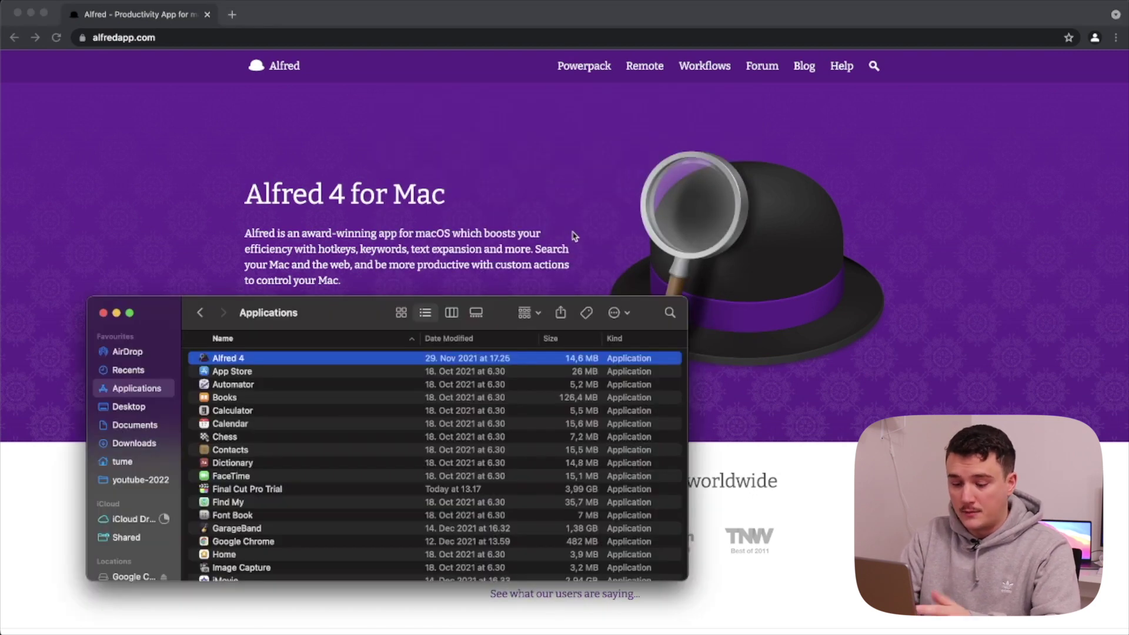
pyautogui.click(575, 236)
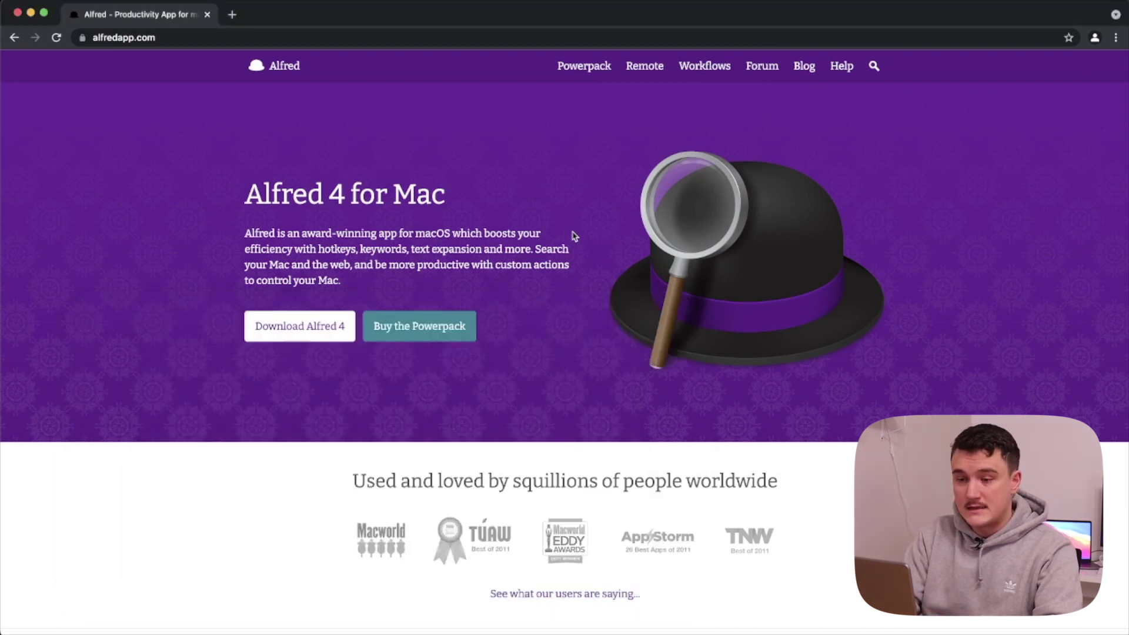
# Search the web for 1password and open the official 1password.com website
pyautogui.press('super+l')
pyautogui.write('1password')
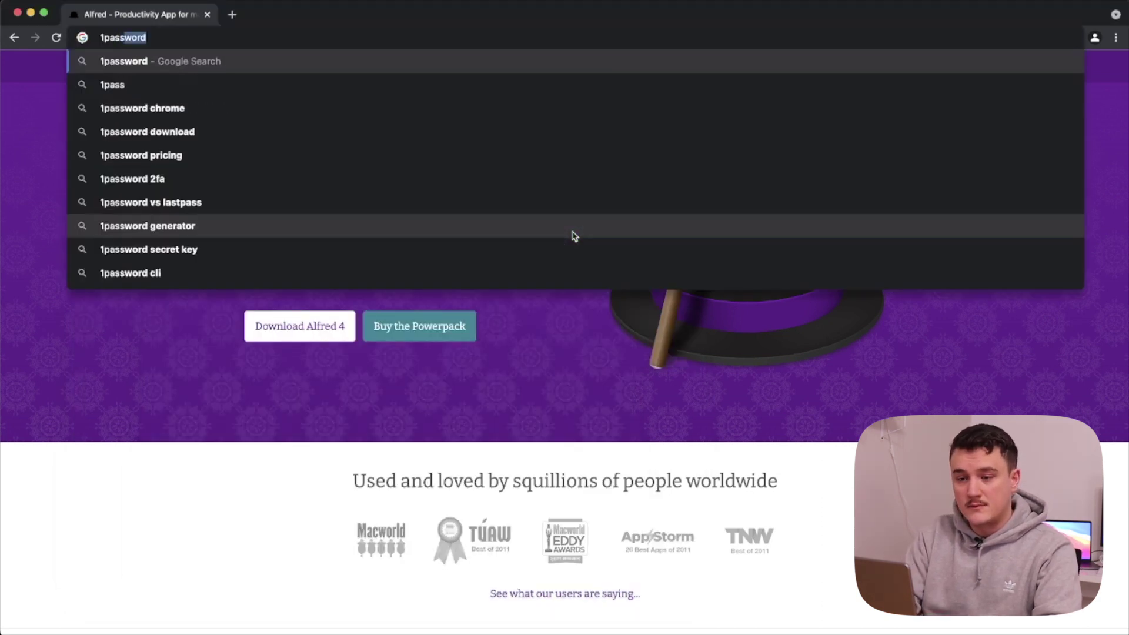
pyautogui.press('Return')
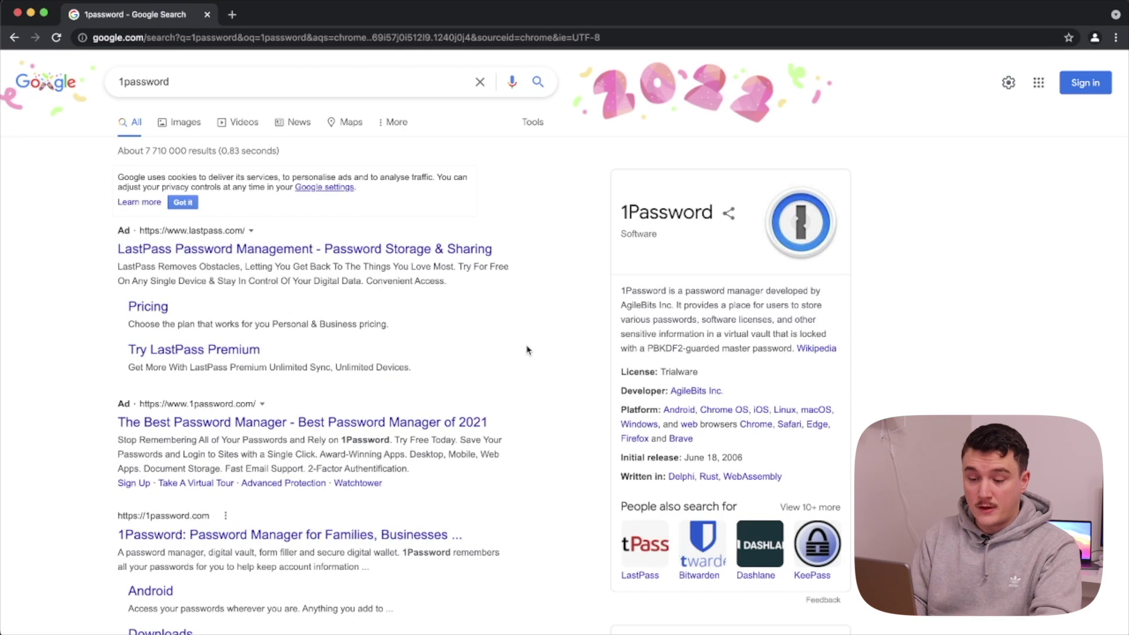
pyautogui.scroll(-5, 375, 453)
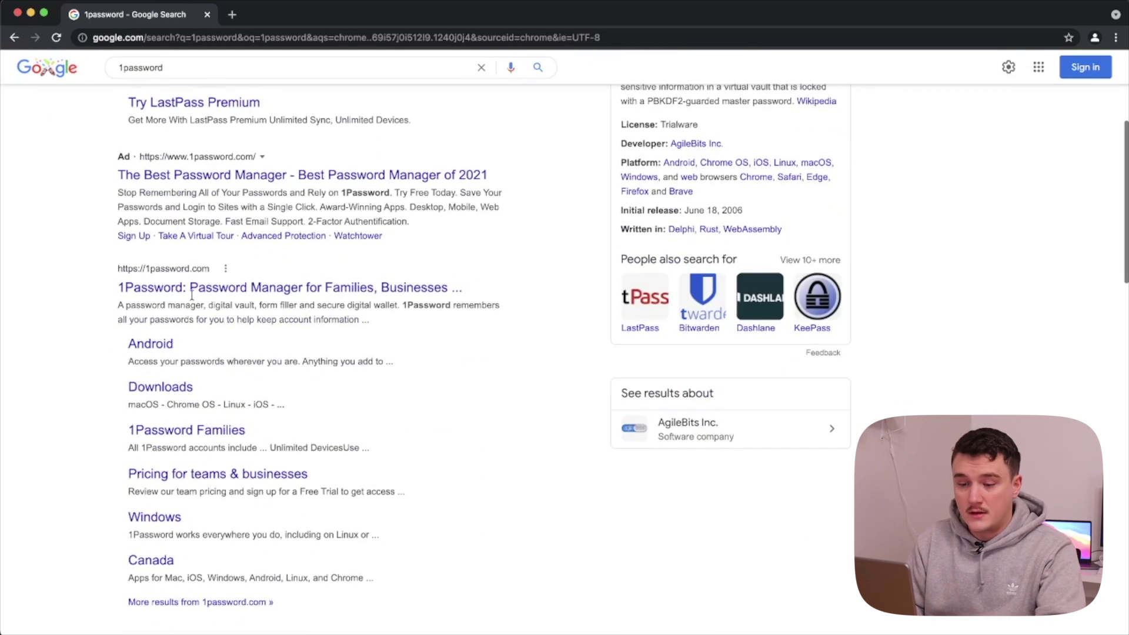
pyautogui.click(247, 291)
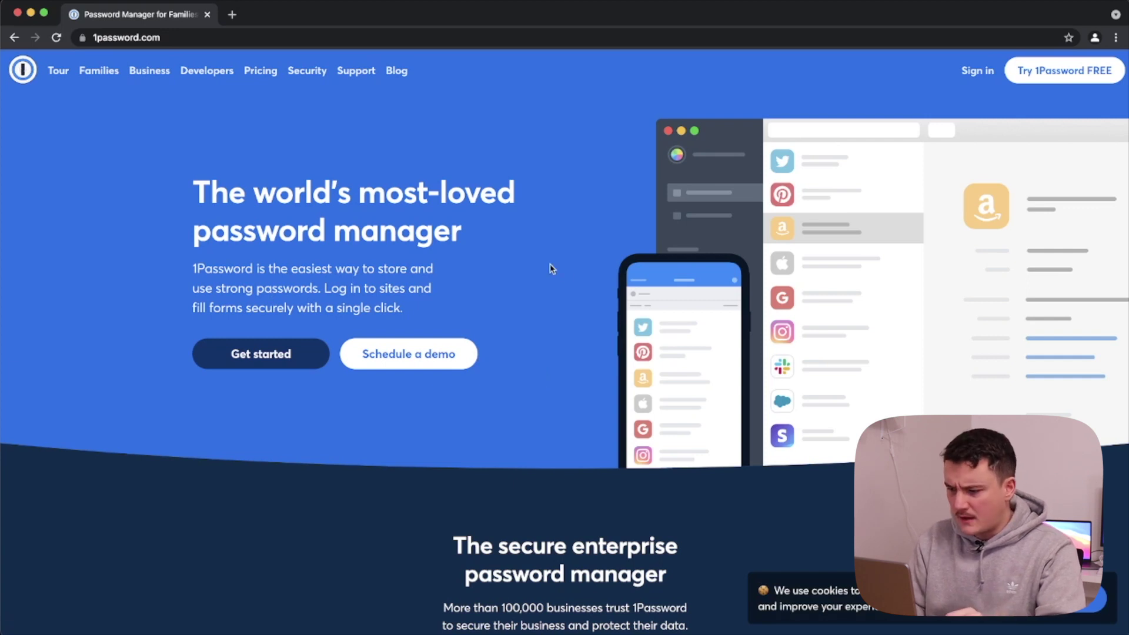
# Download 1Password 7 for Mac from the 1Password website
pyautogui.scroll(-3, 574, 505)
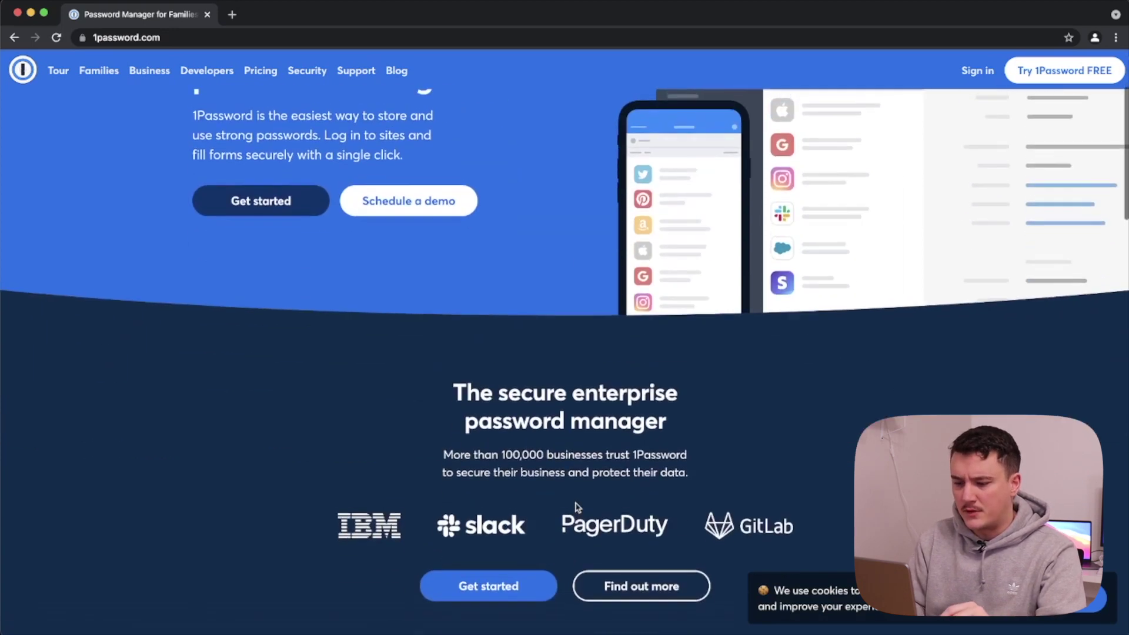
pyautogui.scroll(3, 577, 507)
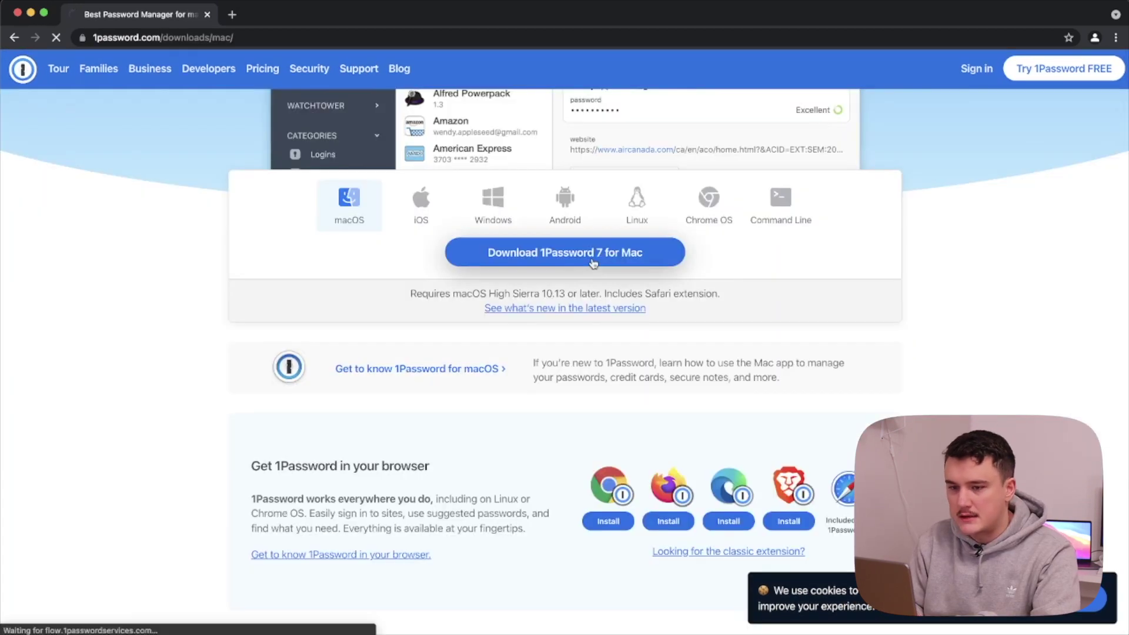
pyautogui.click(594, 262)
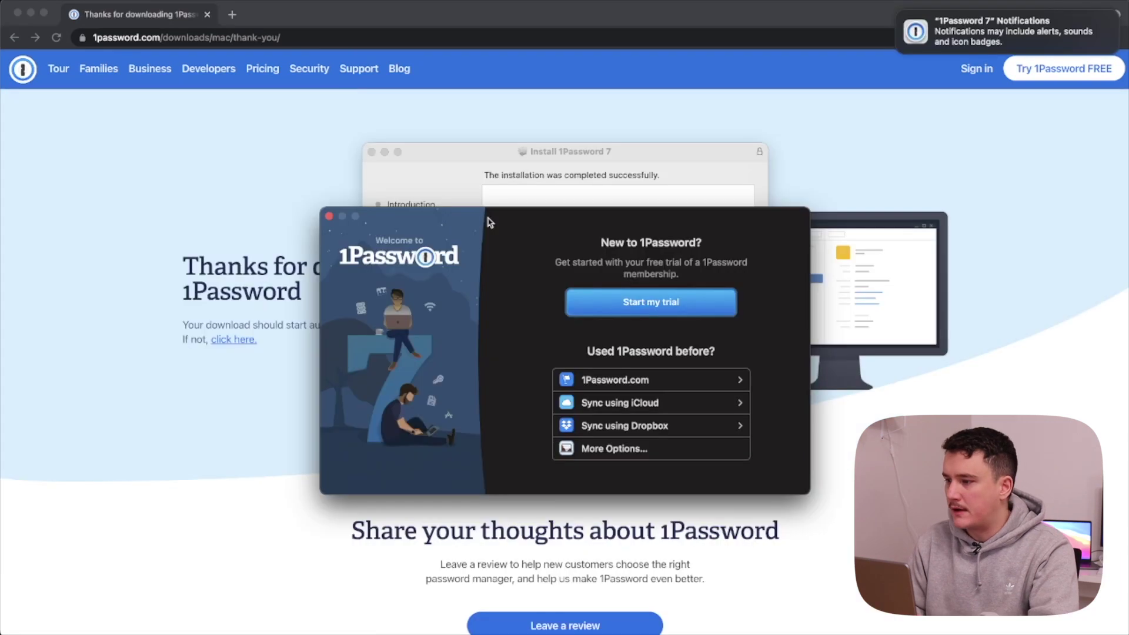
# Dismiss the 1Password 7 notification request, choose setup with an existing 1Password.com account and move the unlock window slightly higher
pyautogui.moveTo(919, 19)
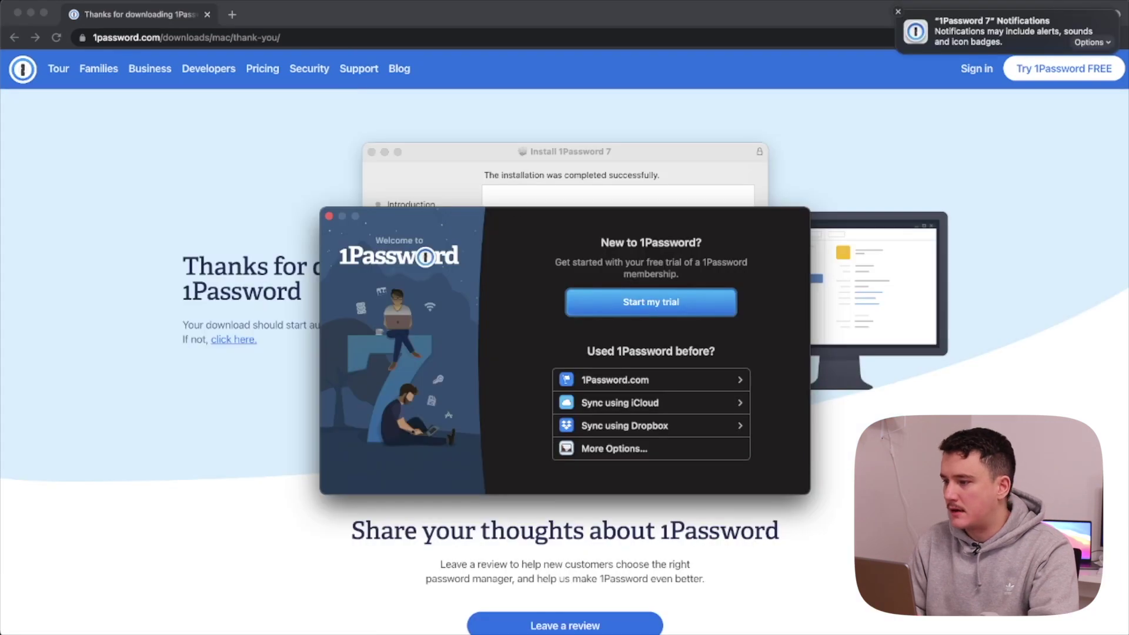
pyautogui.click(898, 12)
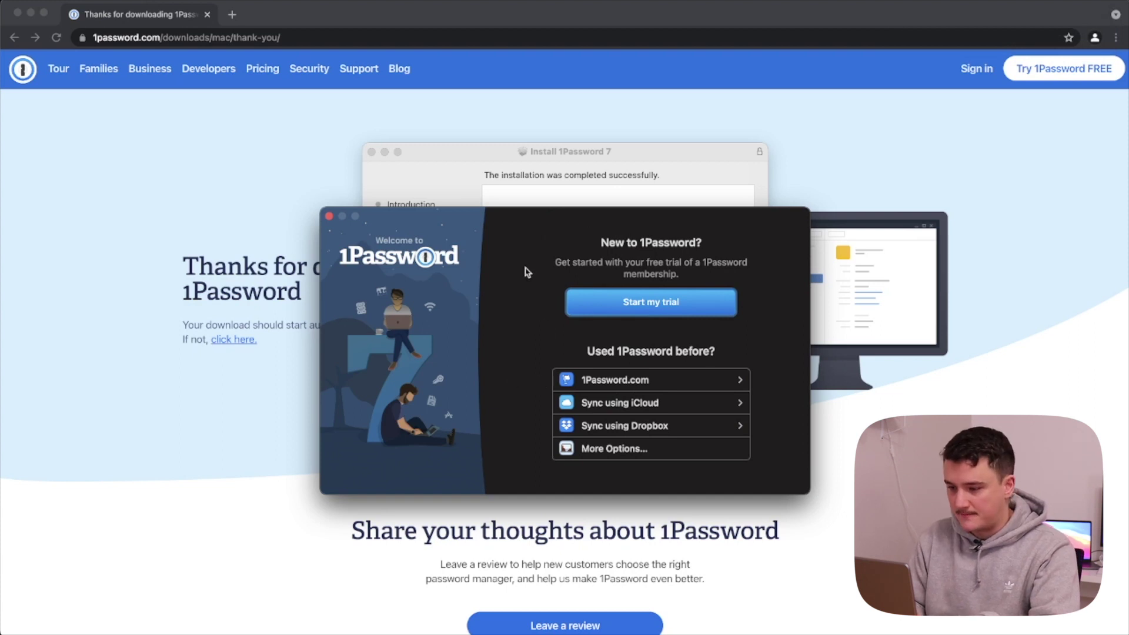
pyautogui.click(711, 380)
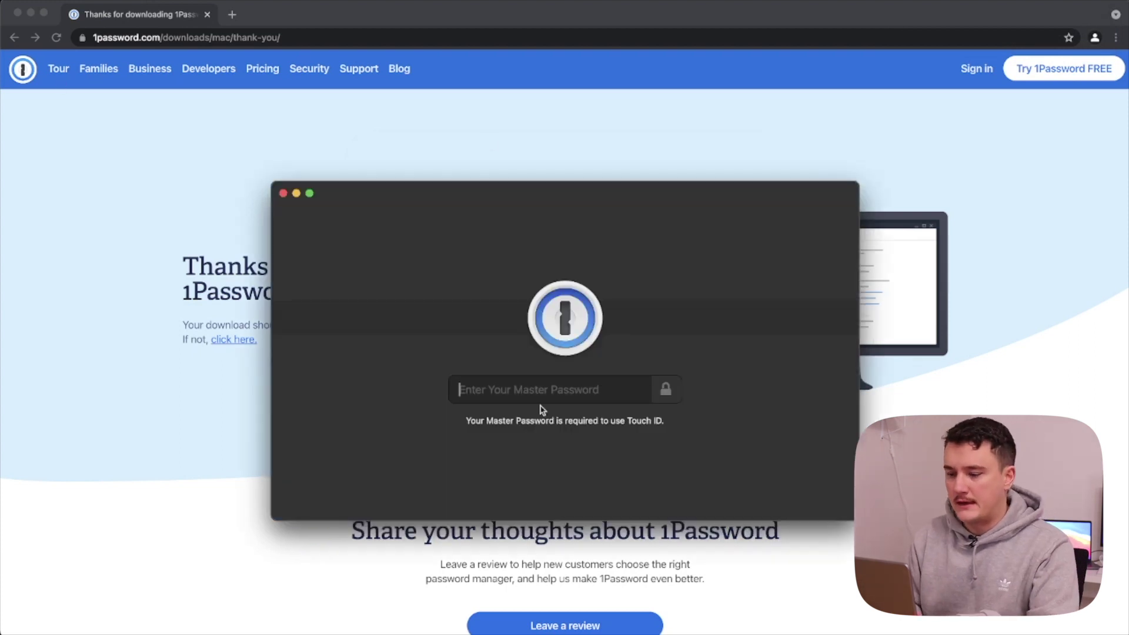
pyautogui.moveTo(635, 196); pyautogui.dragTo(635, 153)
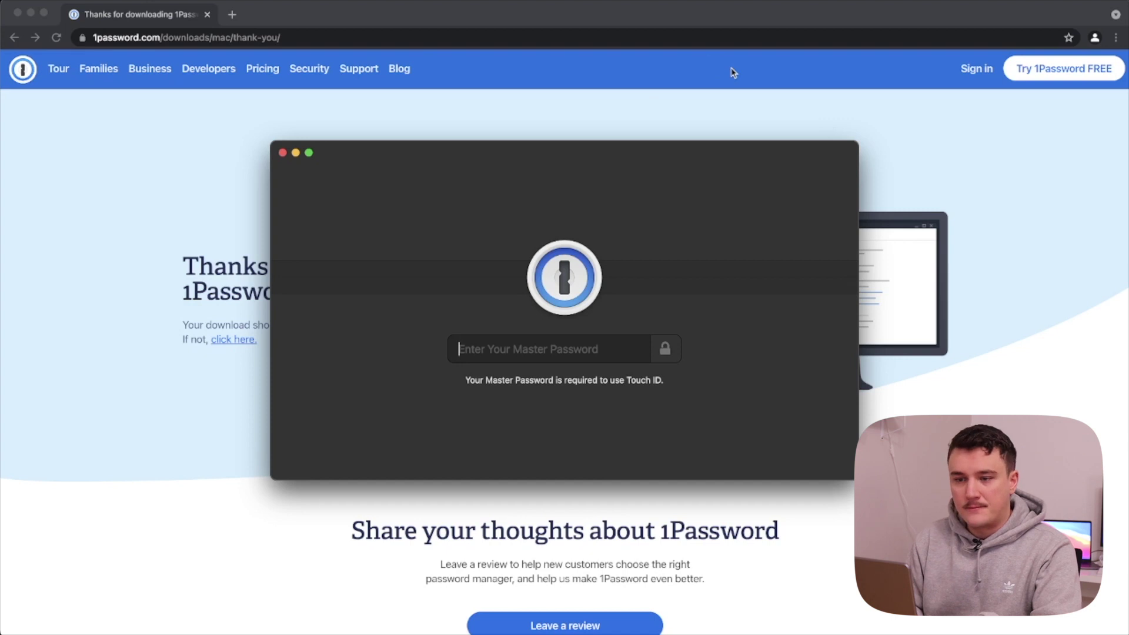
# Switch back to Chrome, search the web for iterm and open the iTerm2 website
pyautogui.click(637, 115)
pyautogui.click(356, 37)
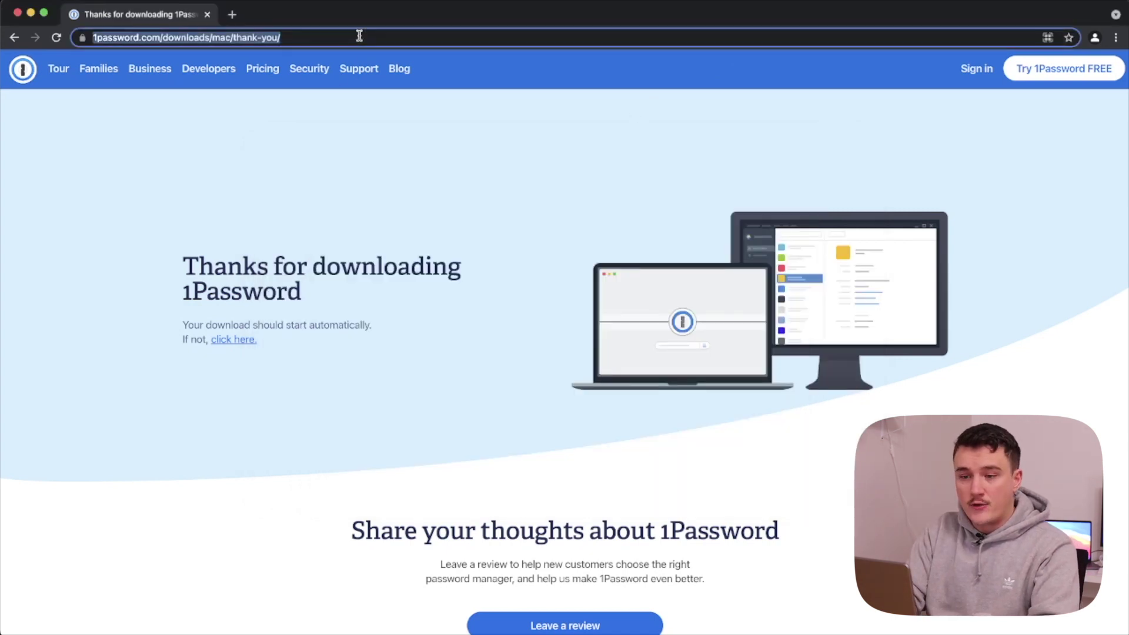
pyautogui.write('iterm')
pyautogui.press('Return')
pyautogui.click(341, 195)
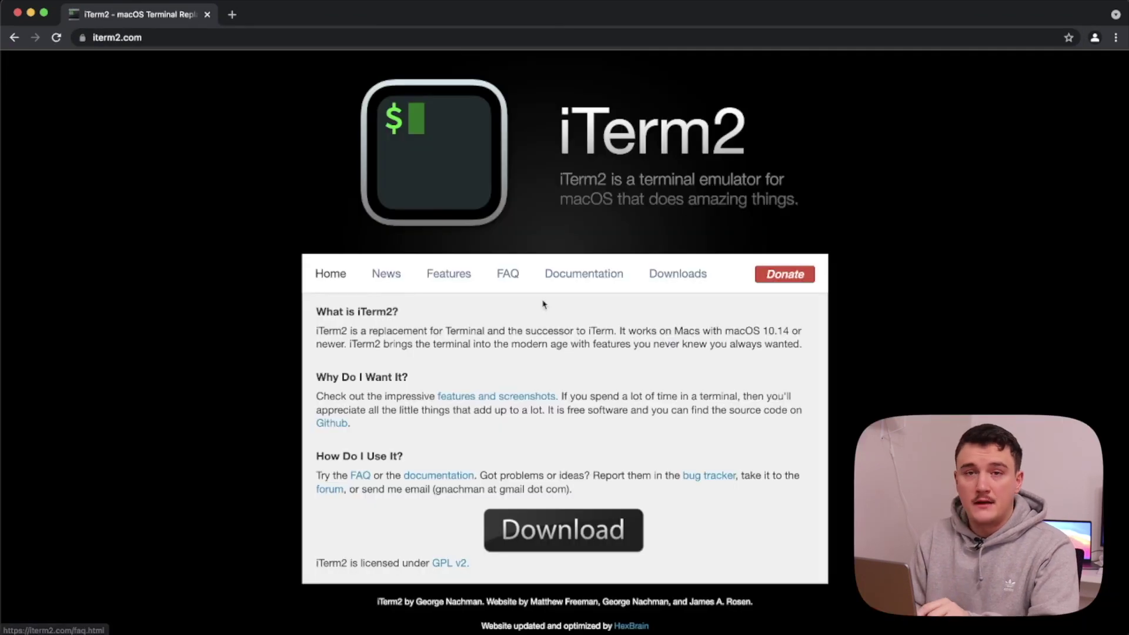
# Download iTerm2-3_4_15.zip from the iTerm2 website and open the downloaded archive
pyautogui.scroll(-1, 692, 429)
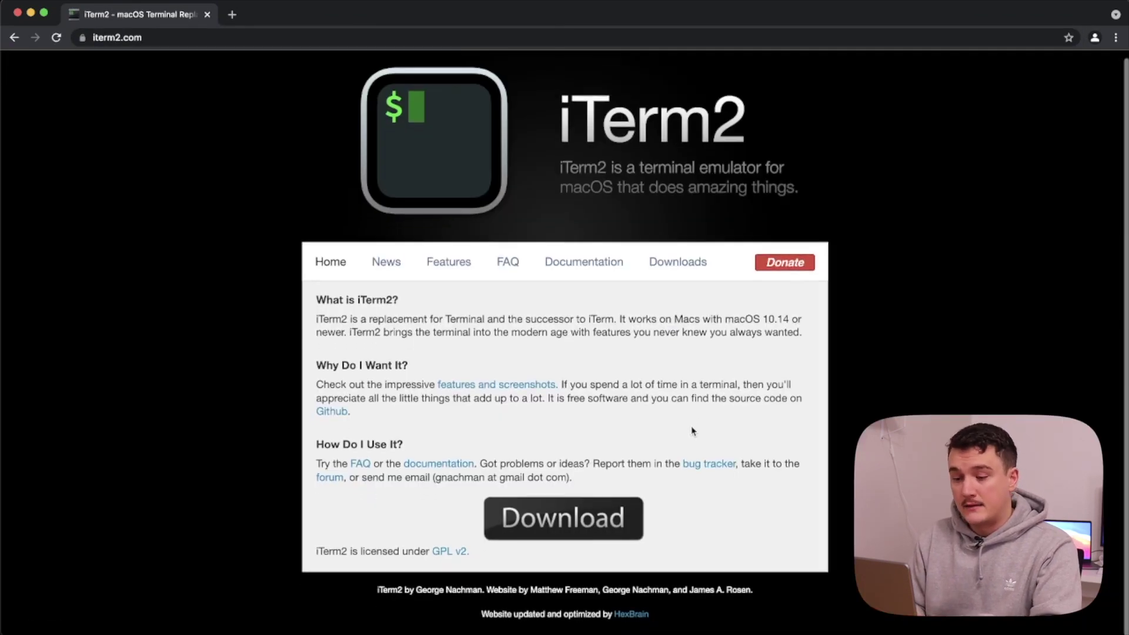
pyautogui.click(679, 267)
pyautogui.hscroll(-5, 534, 414)
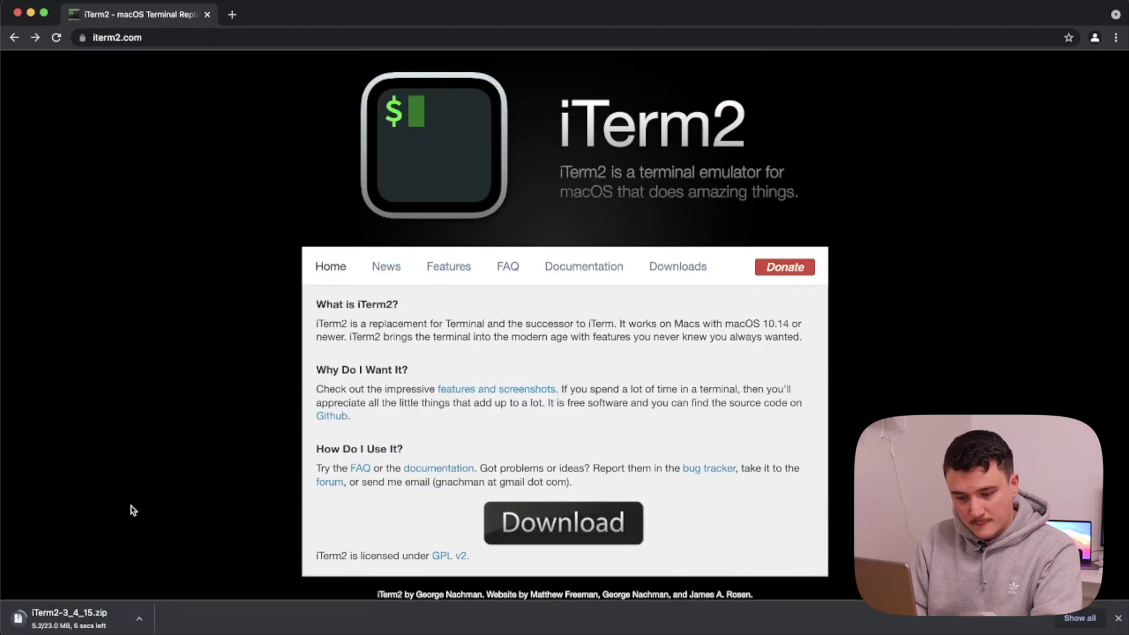
pyautogui.click(96, 618)
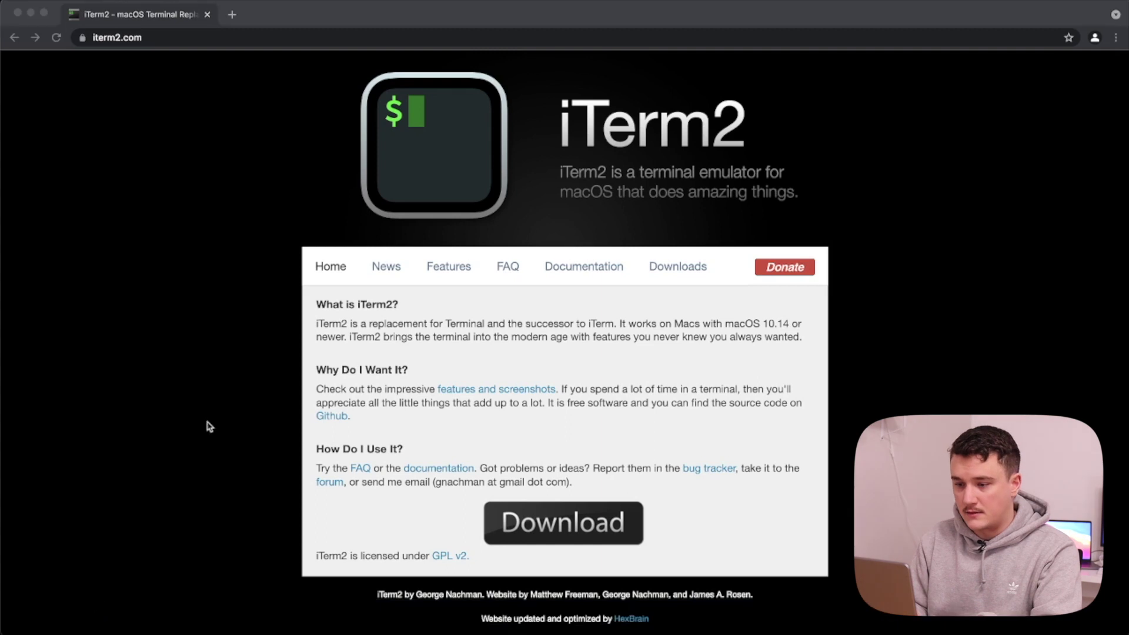
# Launch iTerm from the Applications folder and close the Finder window
pyautogui.moveTo(397, 70); pyautogui.dragTo(311, 101)
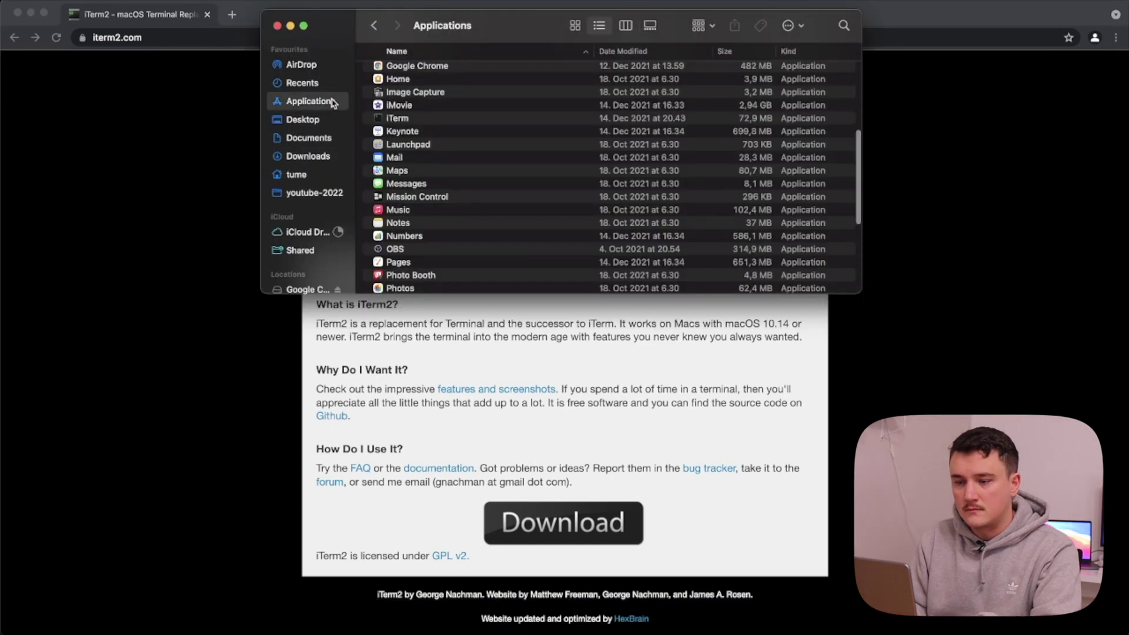
pyautogui.doubleClick(453, 116)
pyautogui.press('super+w')
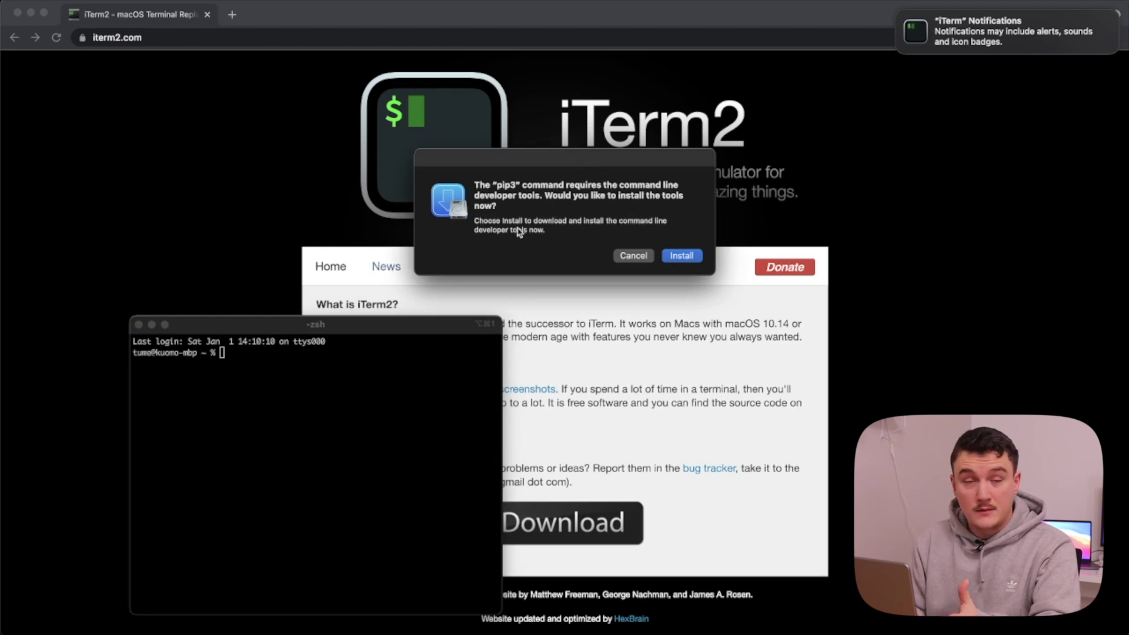
# Install the command line developer tools, accepting the licence agreement and continuing on battery power
pyautogui.click(688, 255)
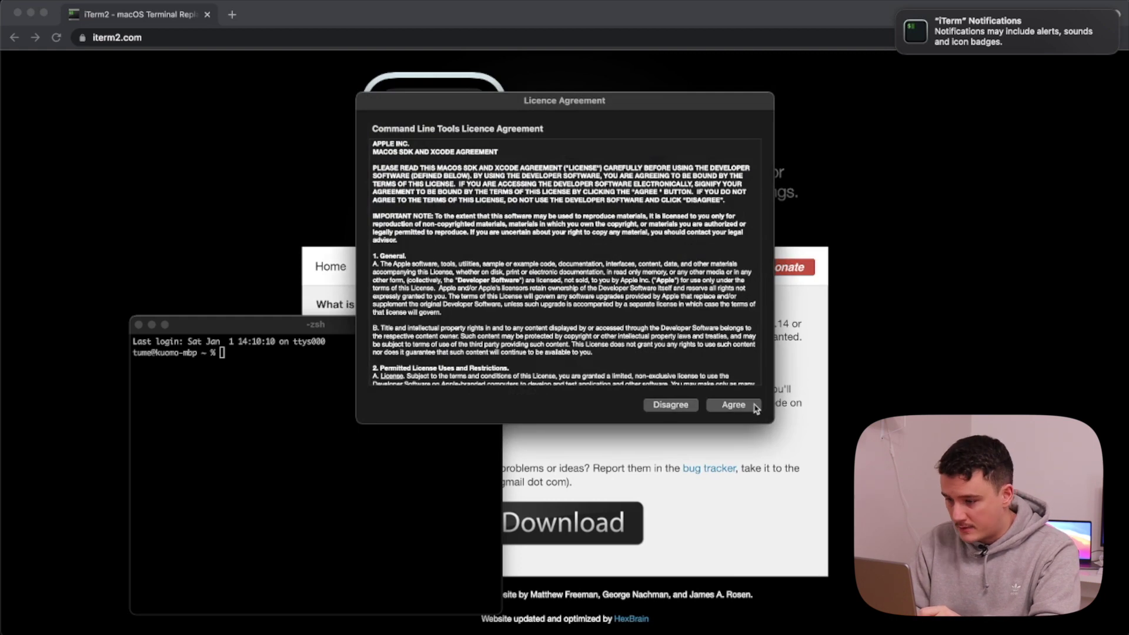
pyautogui.click(749, 405)
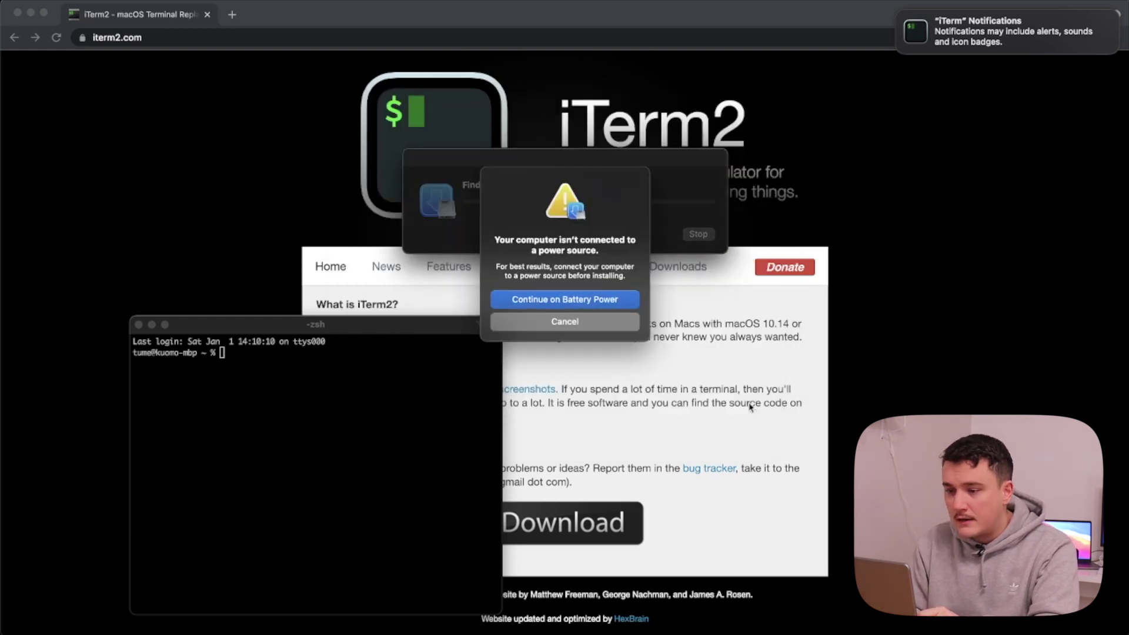
pyautogui.click(614, 301)
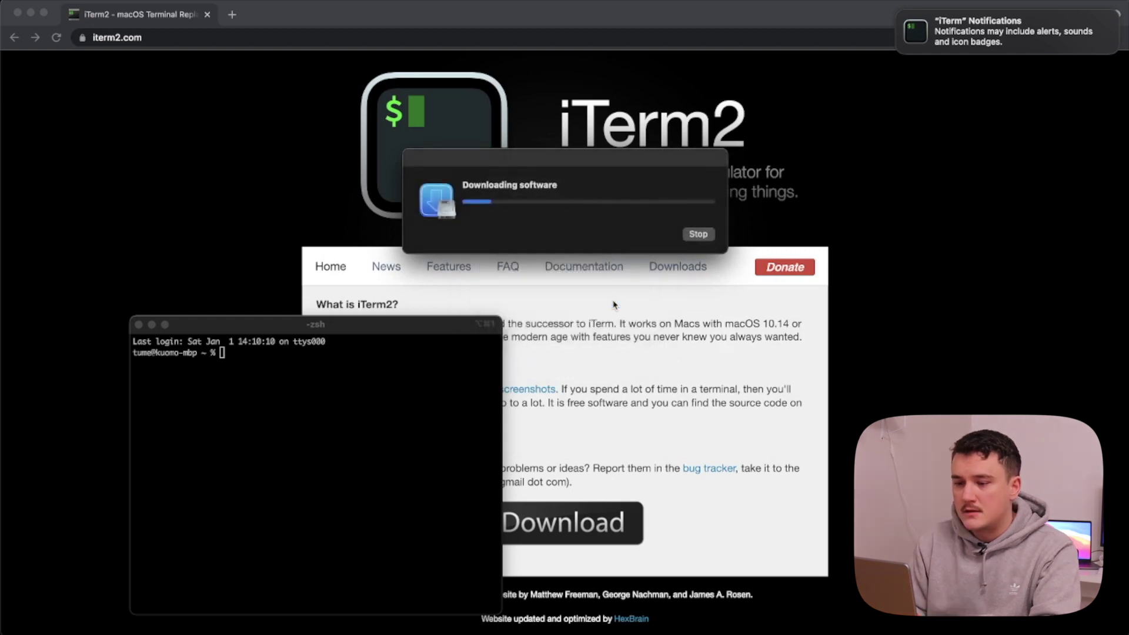
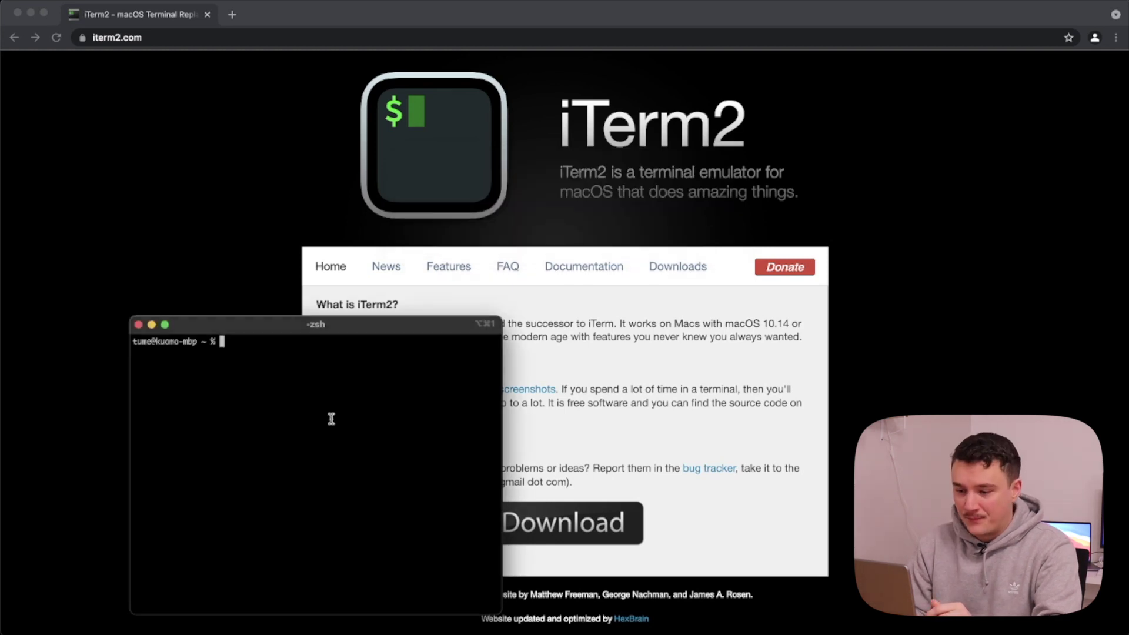
# Reposition and enlarge the iTerm window, and clear the terminal with the clear command
pyautogui.moveTo(373, 329); pyautogui.dragTo(334, 302)
pyautogui.moveTo(456, 584); pyautogui.dragTo(722, 611)
pyautogui.write('clear')
pyautogui.press('Return')
# Set the Default profile's cursor to a blinking Underline in the iTerm2 preferences and check it in the terminal window
pyautogui.click(59, 2)
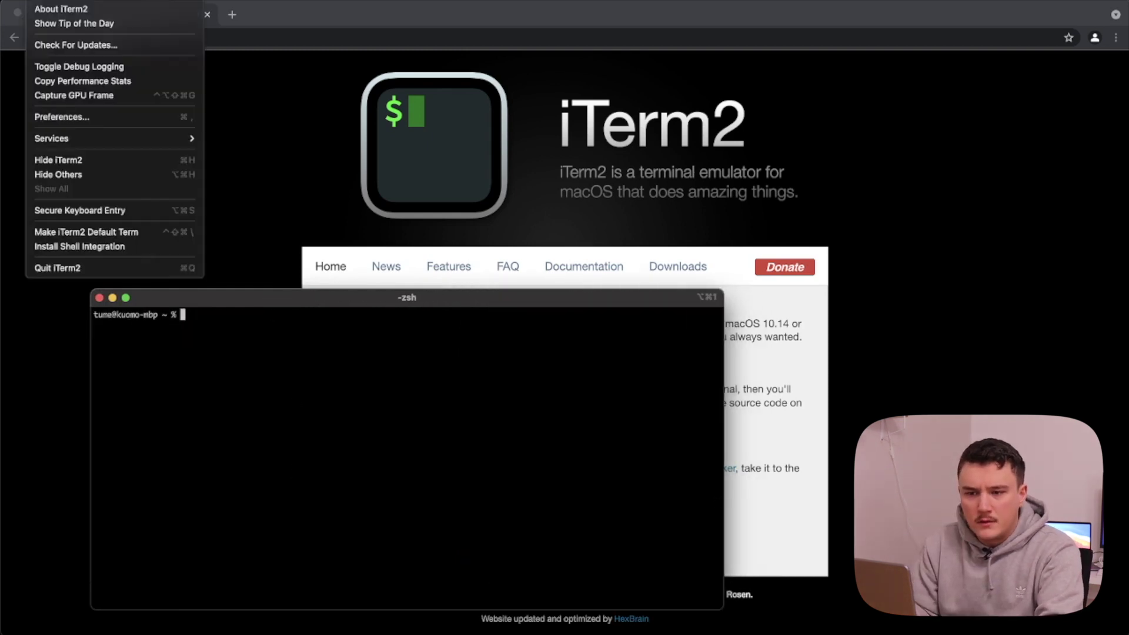
pyautogui.click(56, 118)
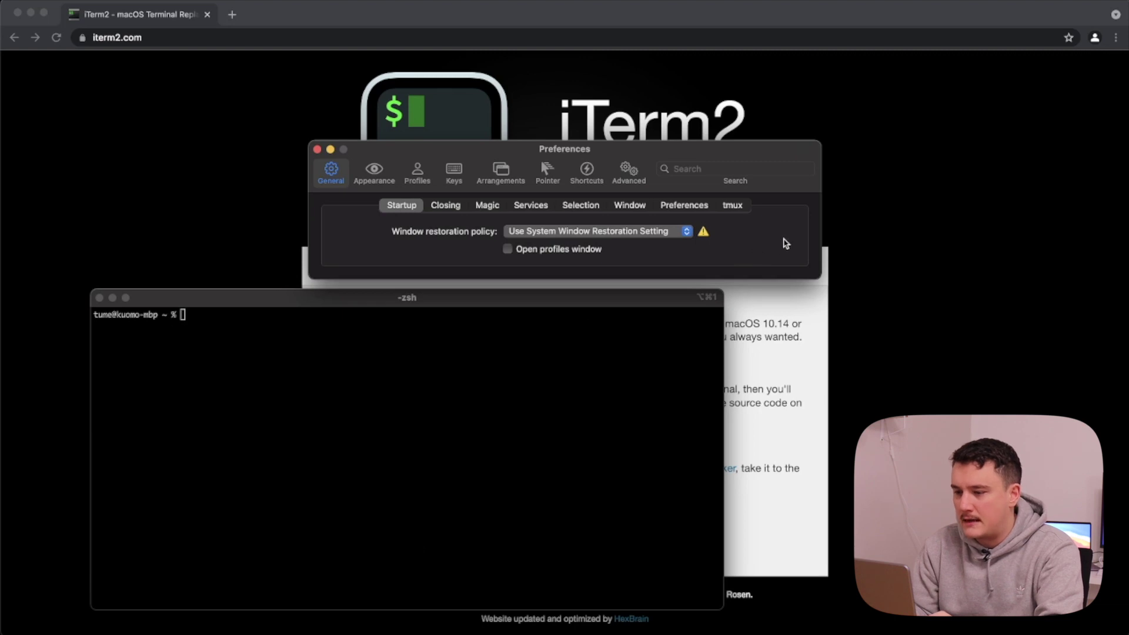
pyautogui.click(682, 206)
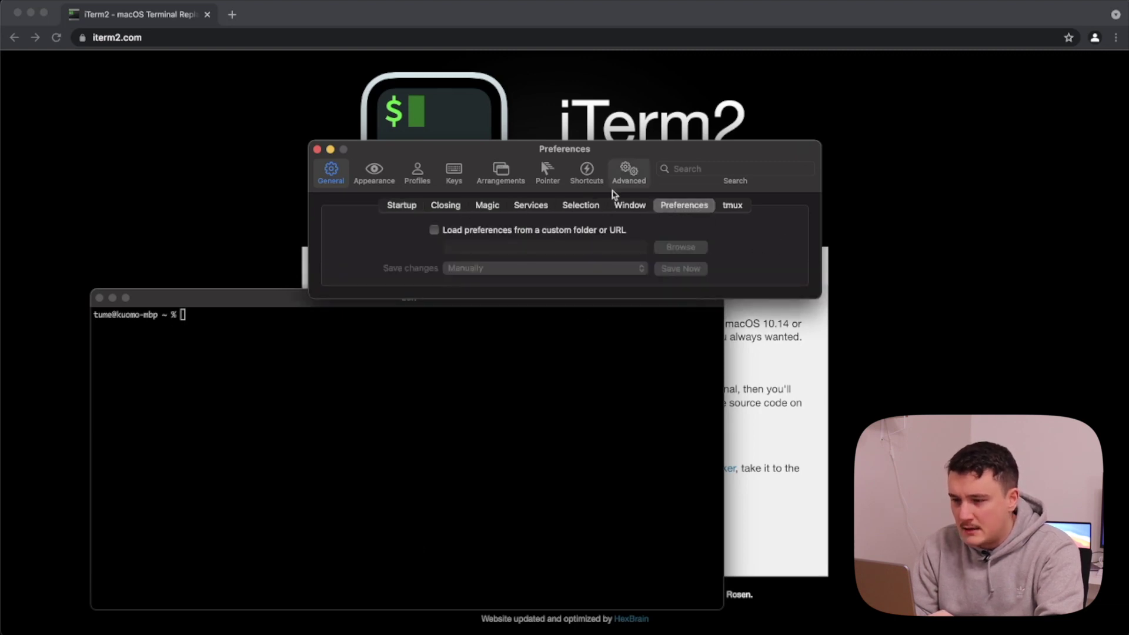
pyautogui.click(419, 177)
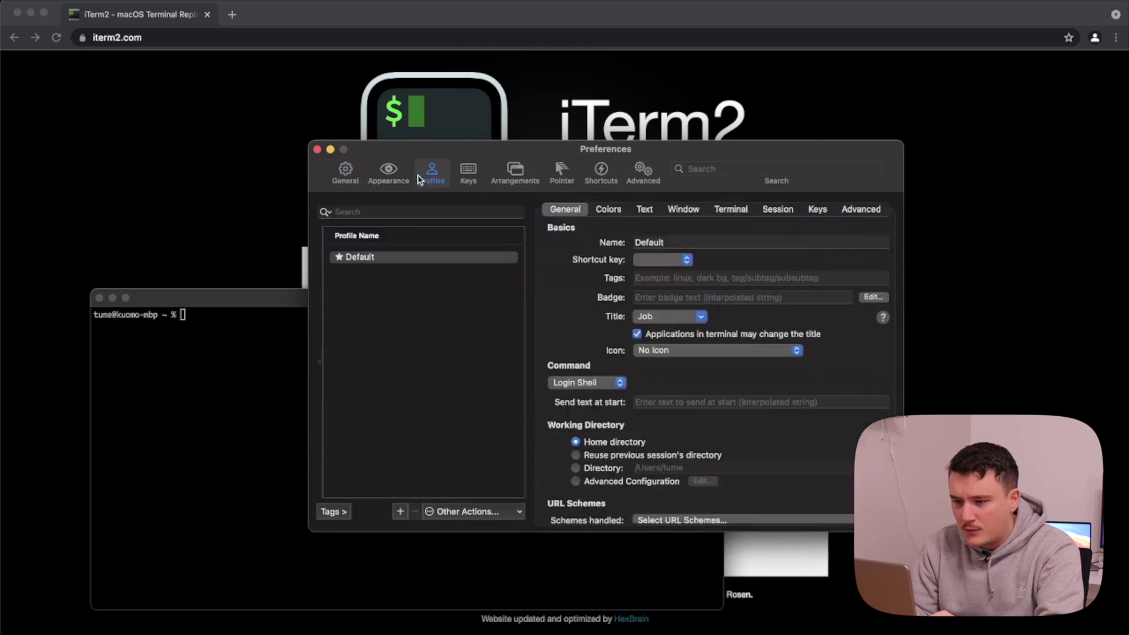
pyautogui.click(644, 208)
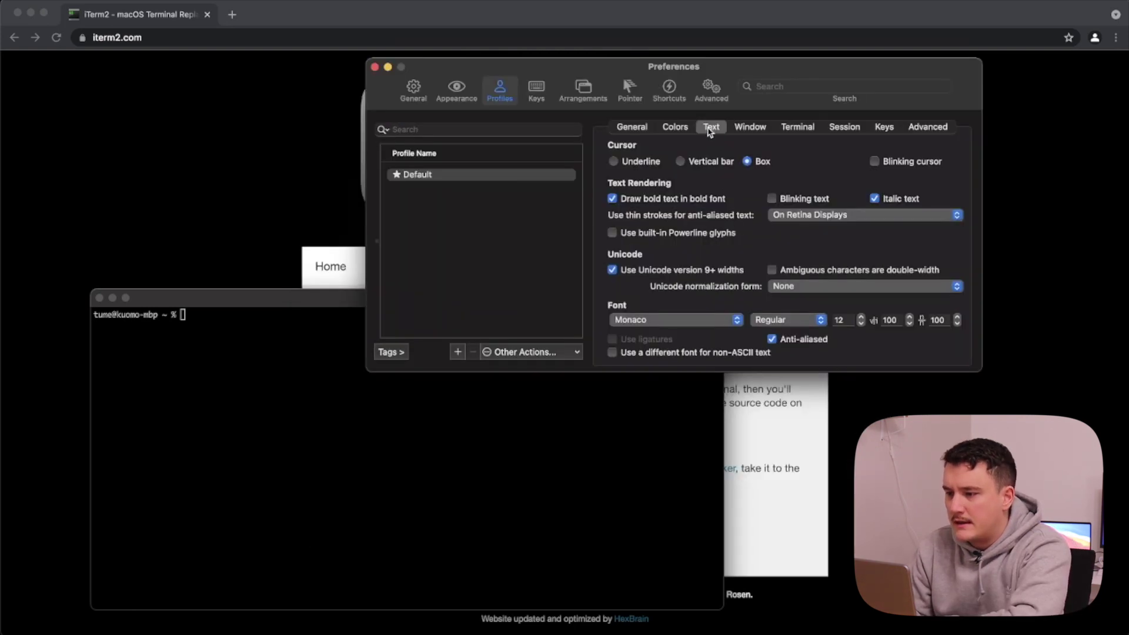
pyautogui.click(614, 162)
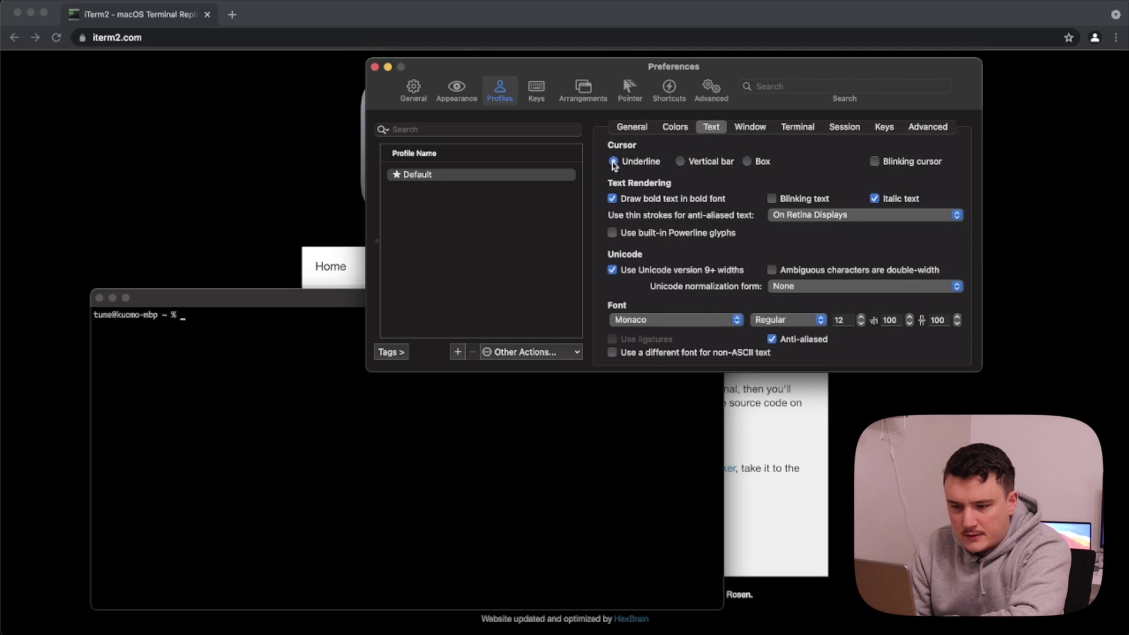
pyautogui.click(748, 161)
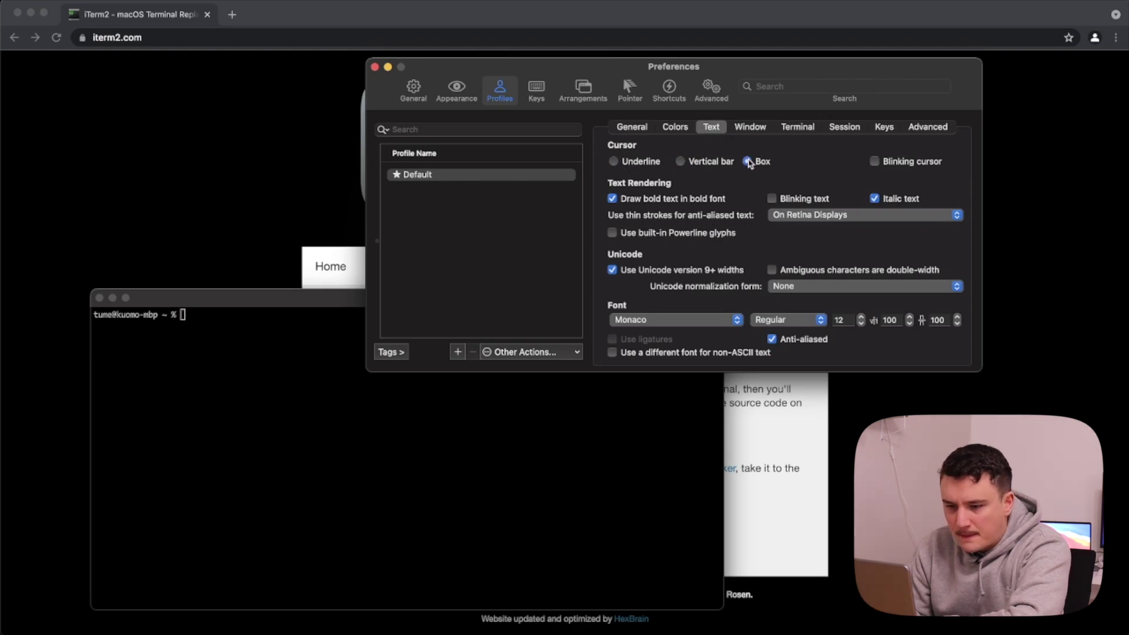
pyautogui.click(614, 162)
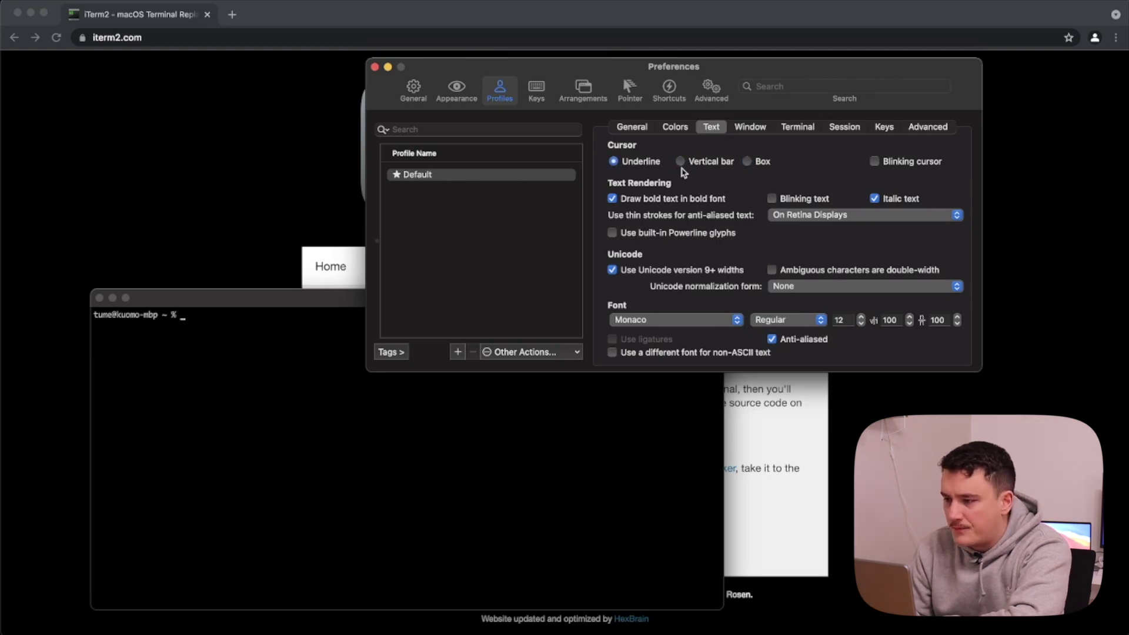
pyautogui.click(875, 162)
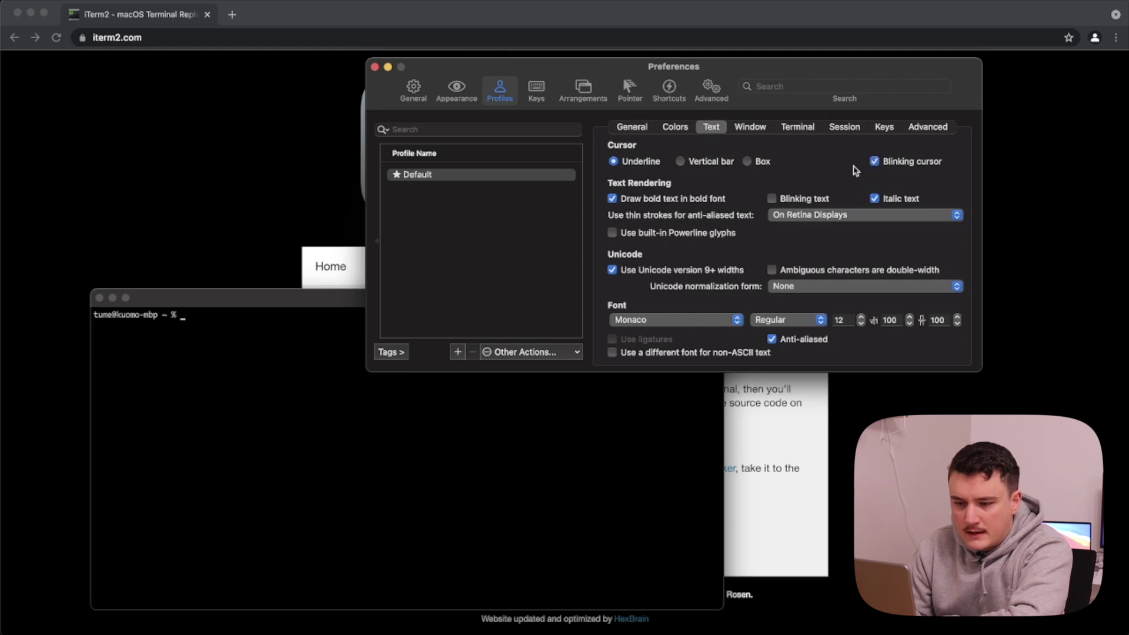
pyautogui.click(320, 438)
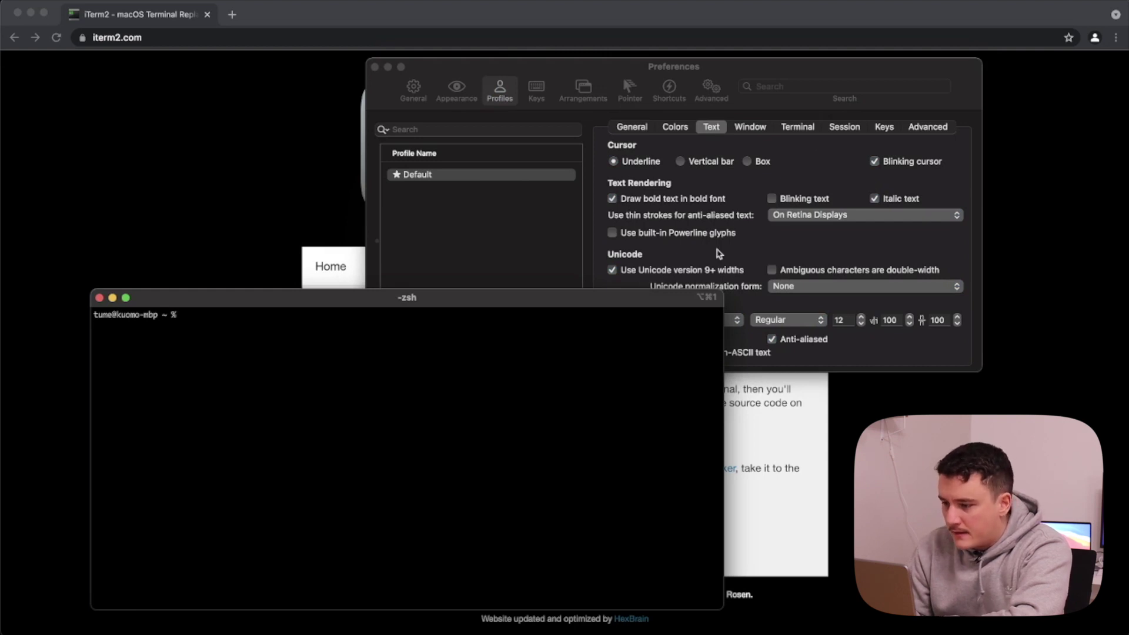
# Set the Default profile's window transparency to 12 and move the terminal window higher to view it over the page
pyautogui.click(746, 126)
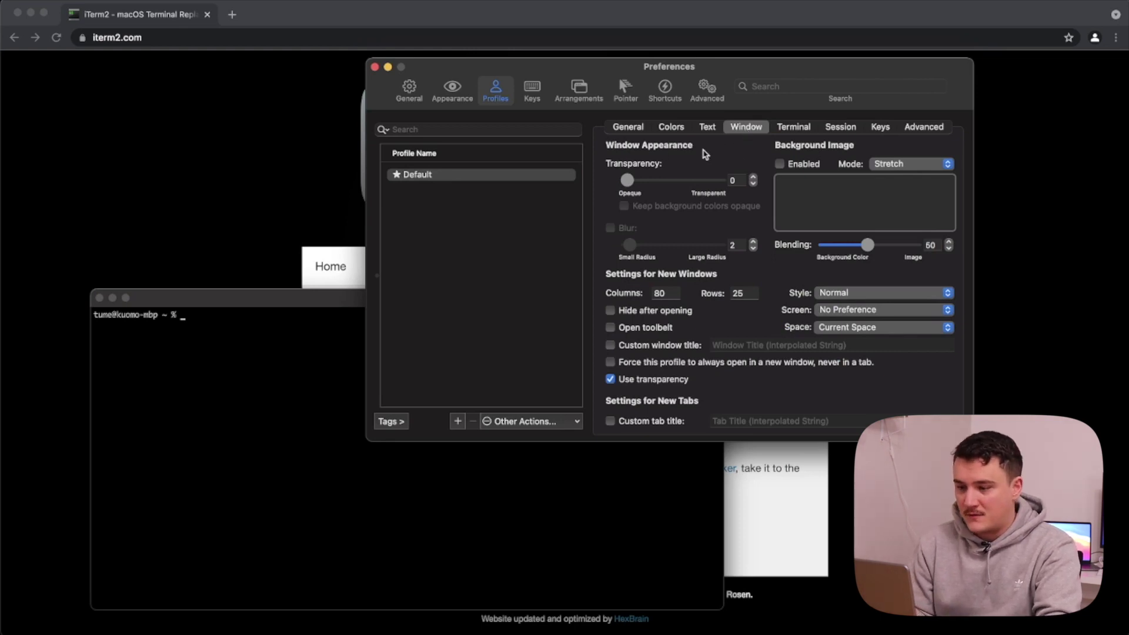
pyautogui.moveTo(627, 185)
pyautogui.mouseDown()
pyautogui.moveTo(649, 183)
pyautogui.moveTo(640, 183)
pyautogui.mouseUp()
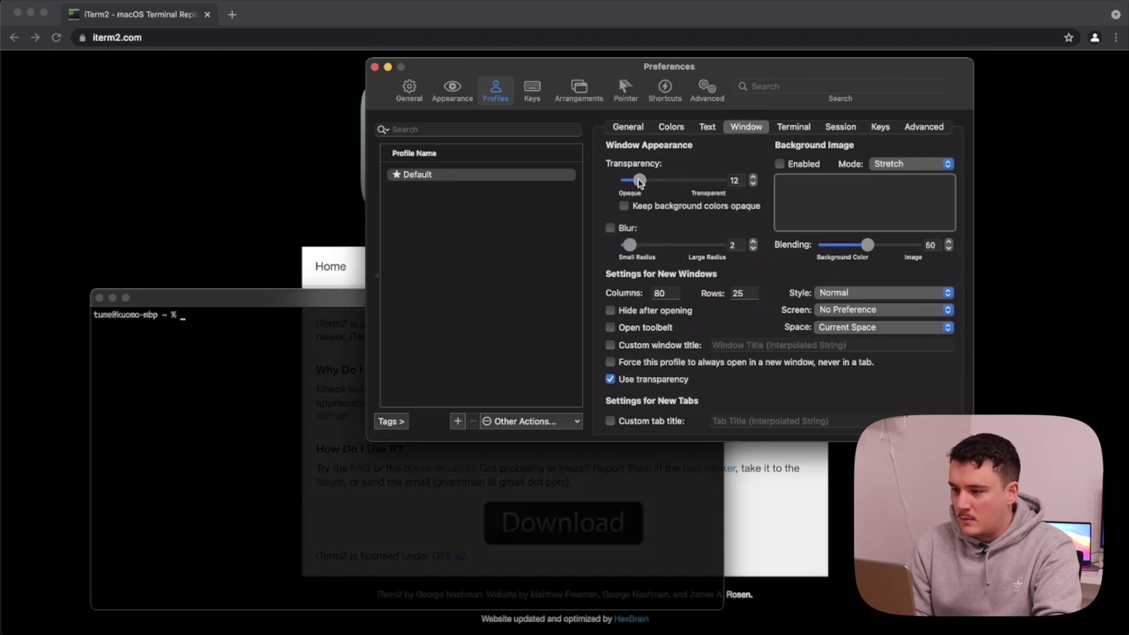
pyautogui.click(333, 468)
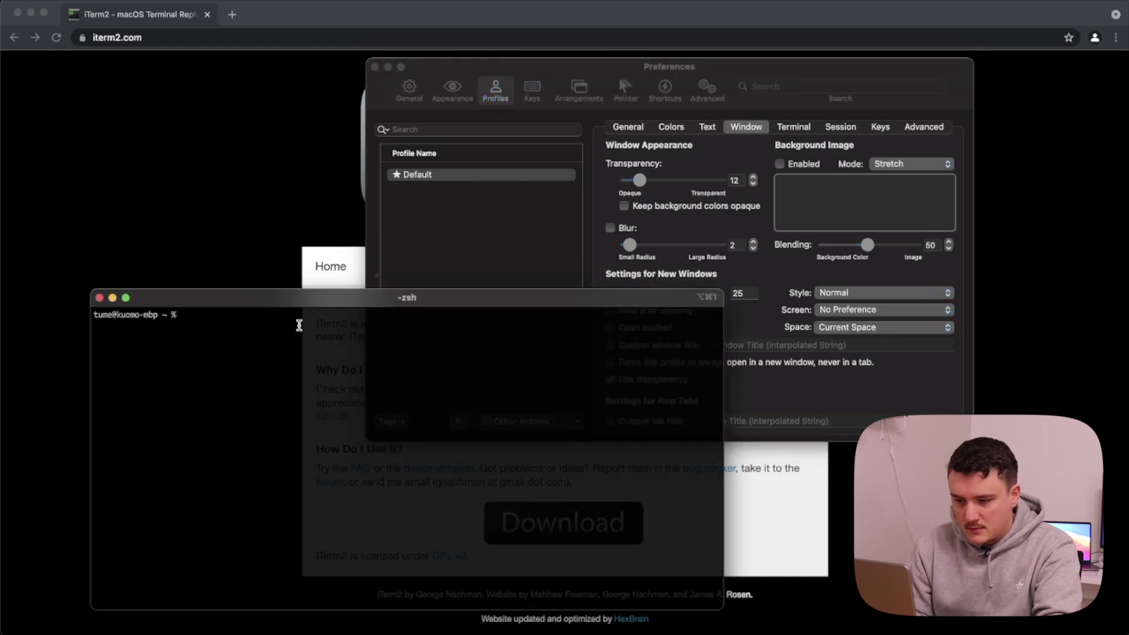
pyautogui.moveTo(348, 295); pyautogui.dragTo(324, 244)
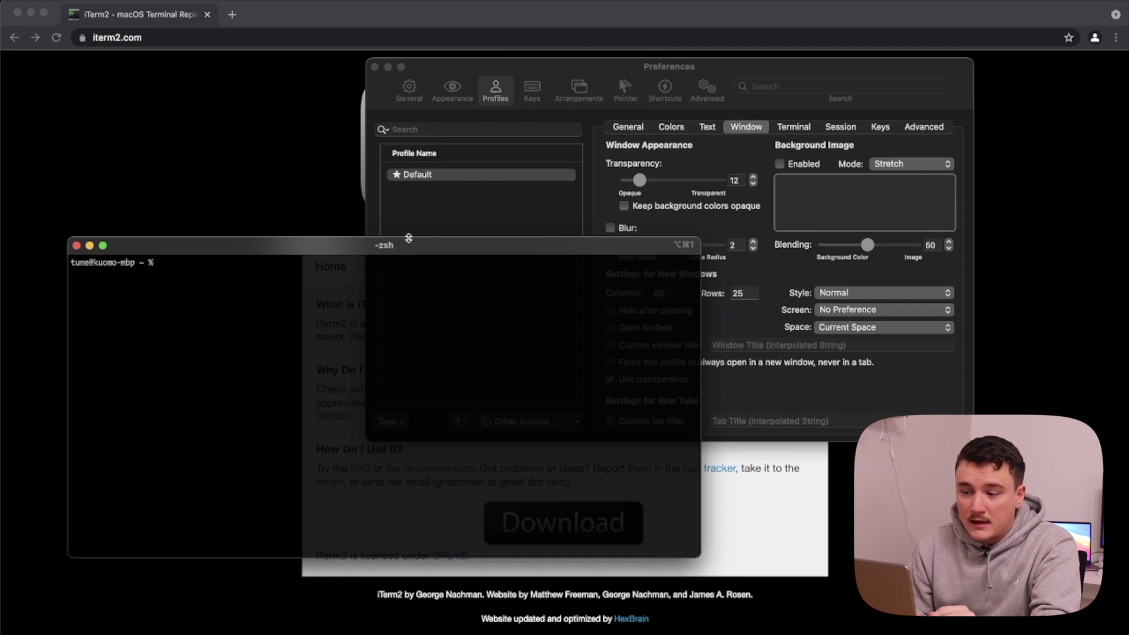
pyautogui.moveTo(408, 238); pyautogui.dragTo(419, 216)
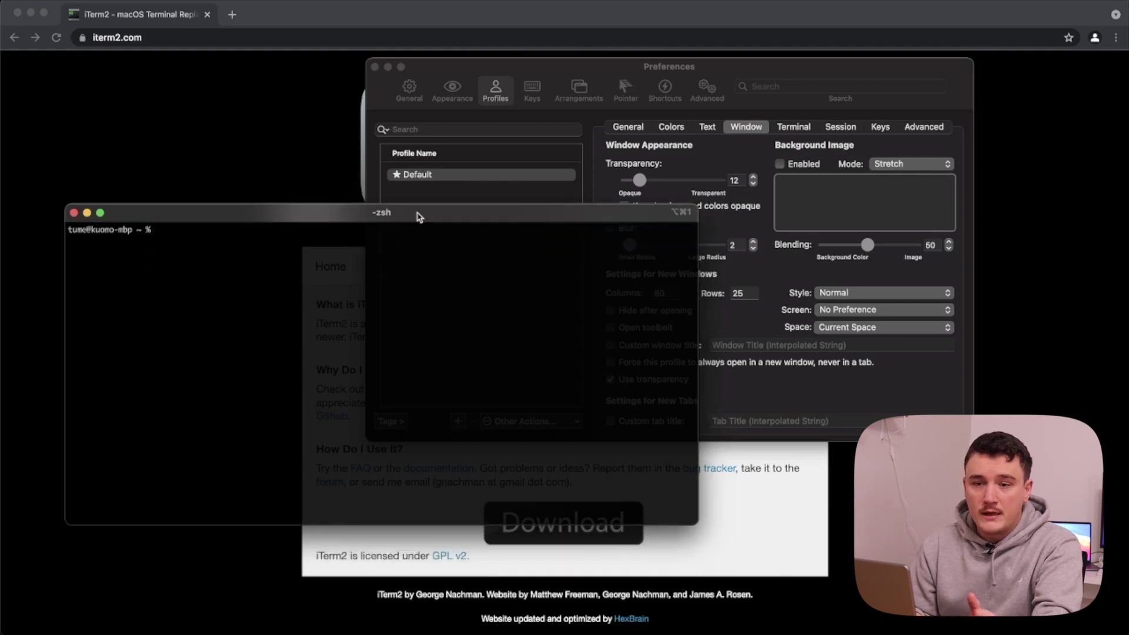
# Open a second terminal window to check the default size of new windows, and close it
pyautogui.press('super+n')
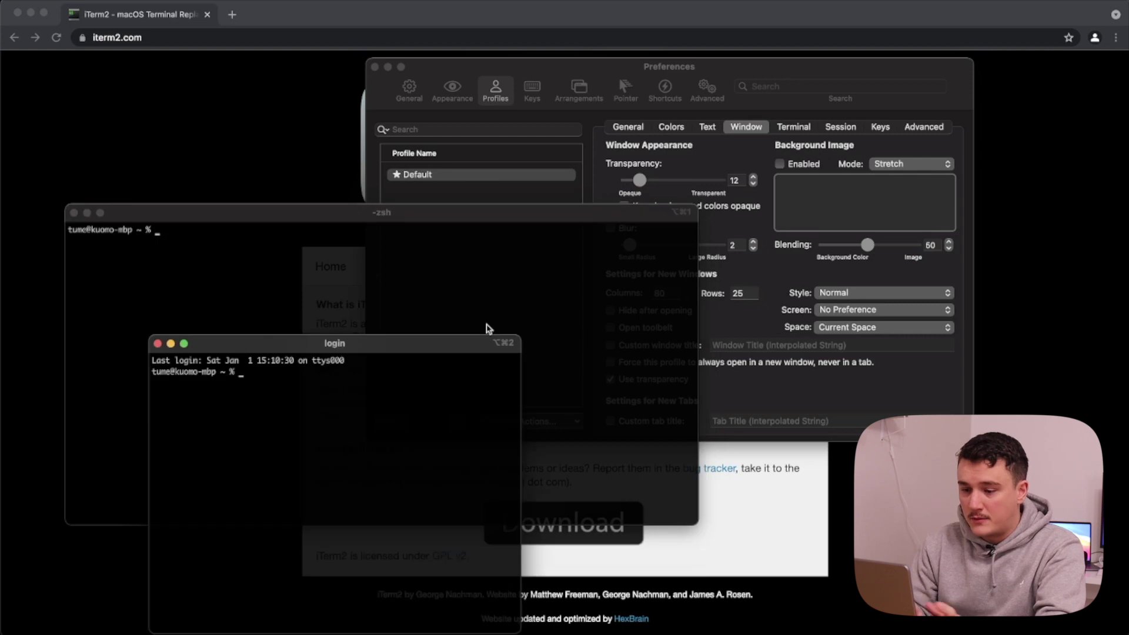
pyautogui.moveTo(425, 346); pyautogui.dragTo(466, 294)
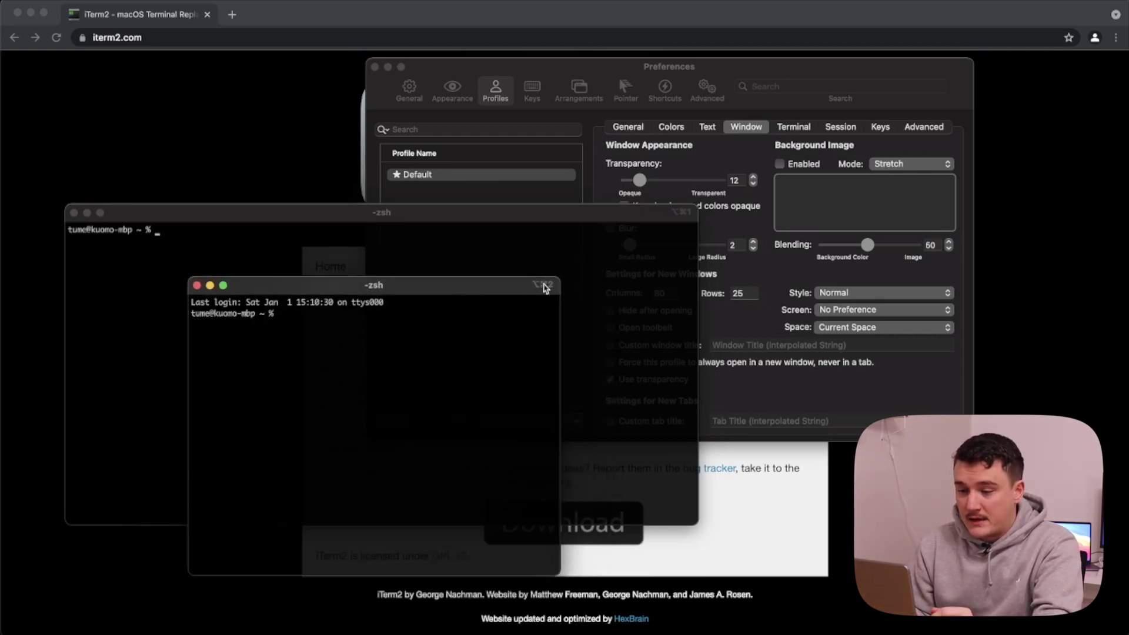
pyautogui.click(198, 285)
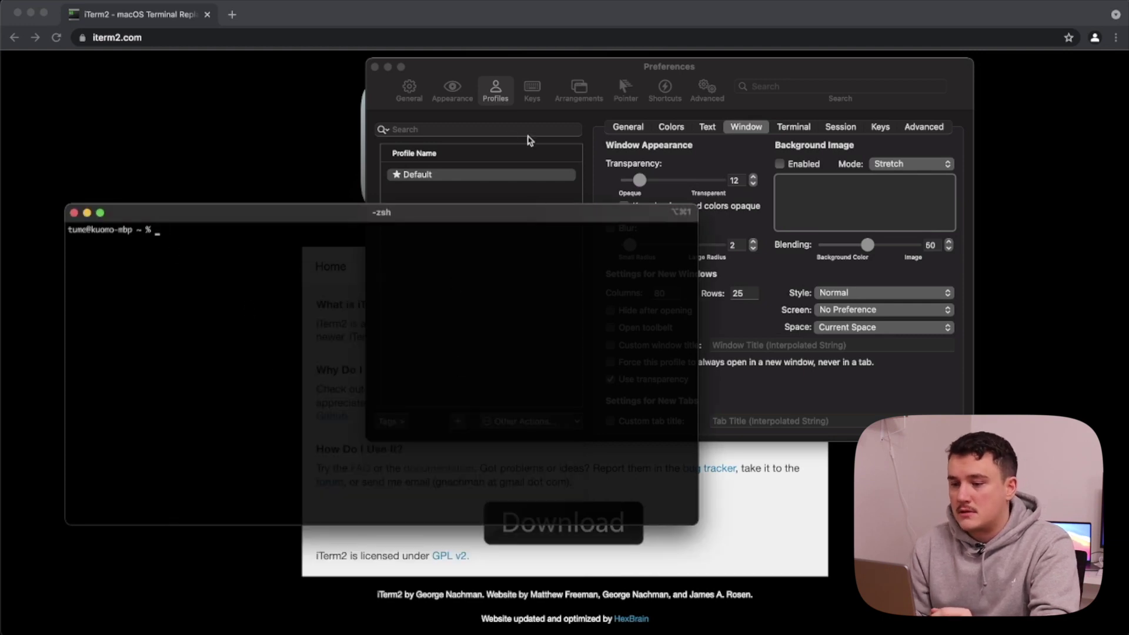
# Set new windows to 90 columns and 30 rows, and check the size in a new terminal window
pyautogui.click(618, 68)
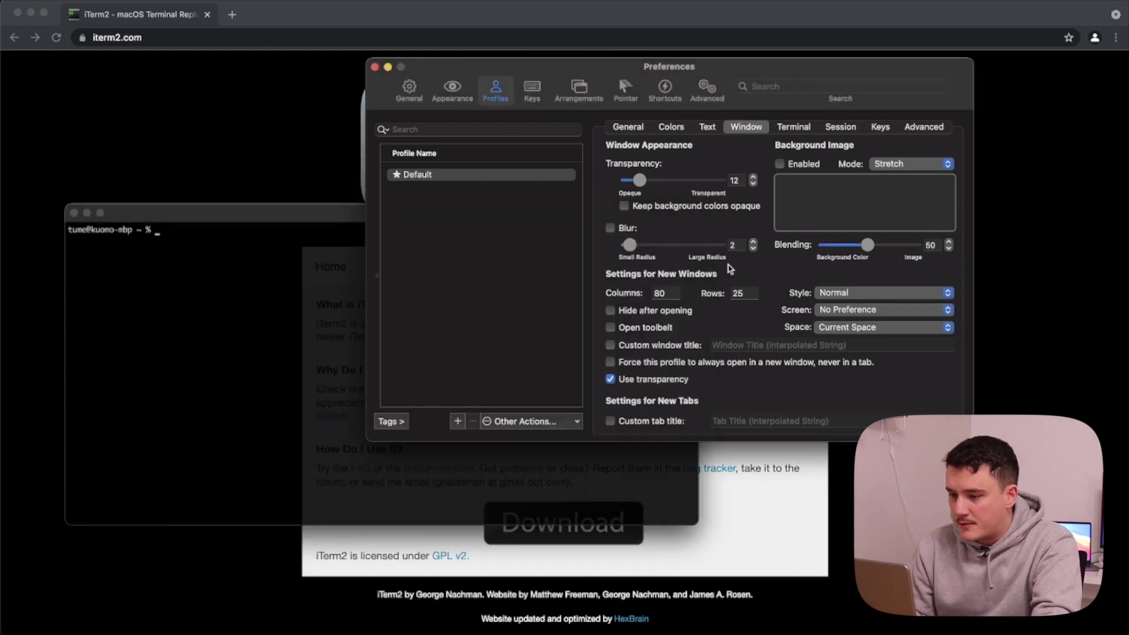
pyautogui.click(670, 294)
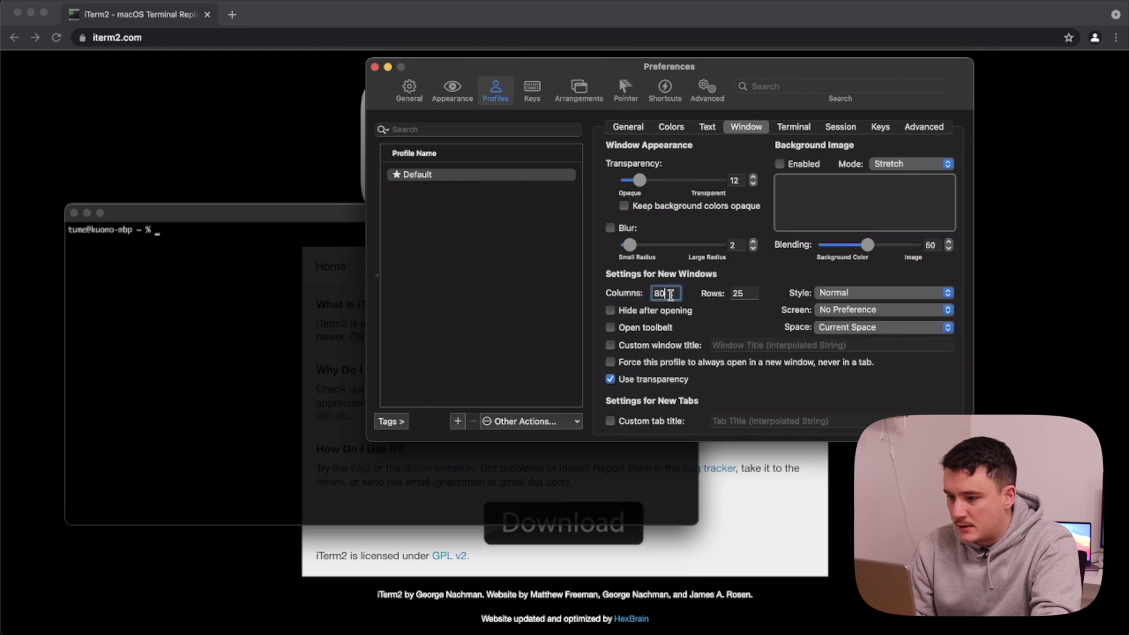
pyautogui.press('BackSpace')
pyautogui.press('BackSpace')
pyautogui.write('90')
pyautogui.press('Tab')
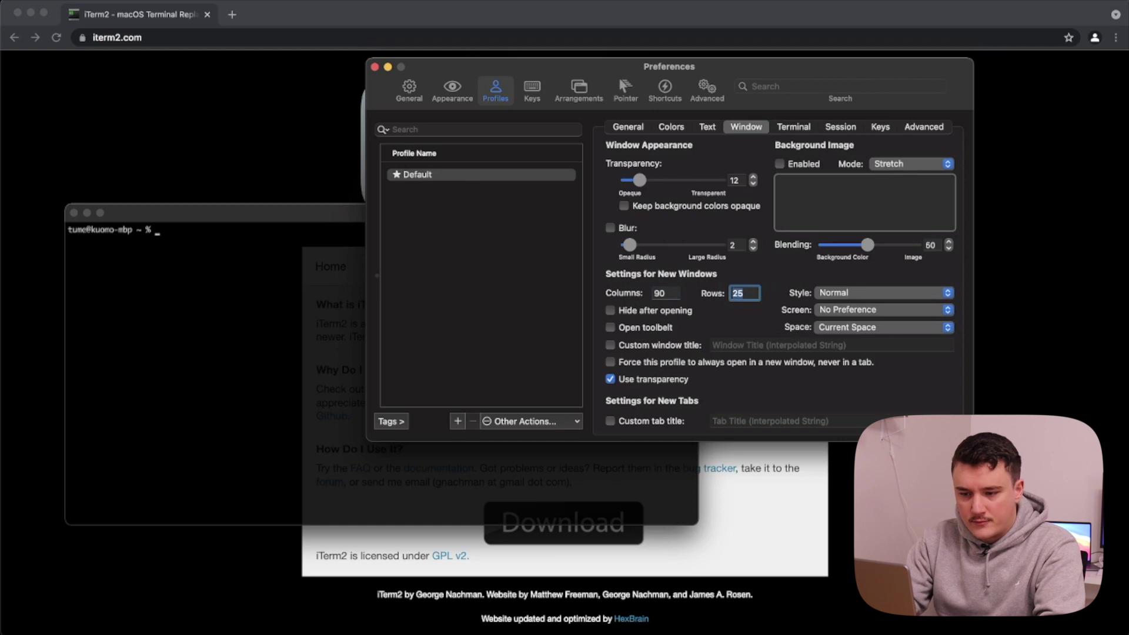
pyautogui.write('30')
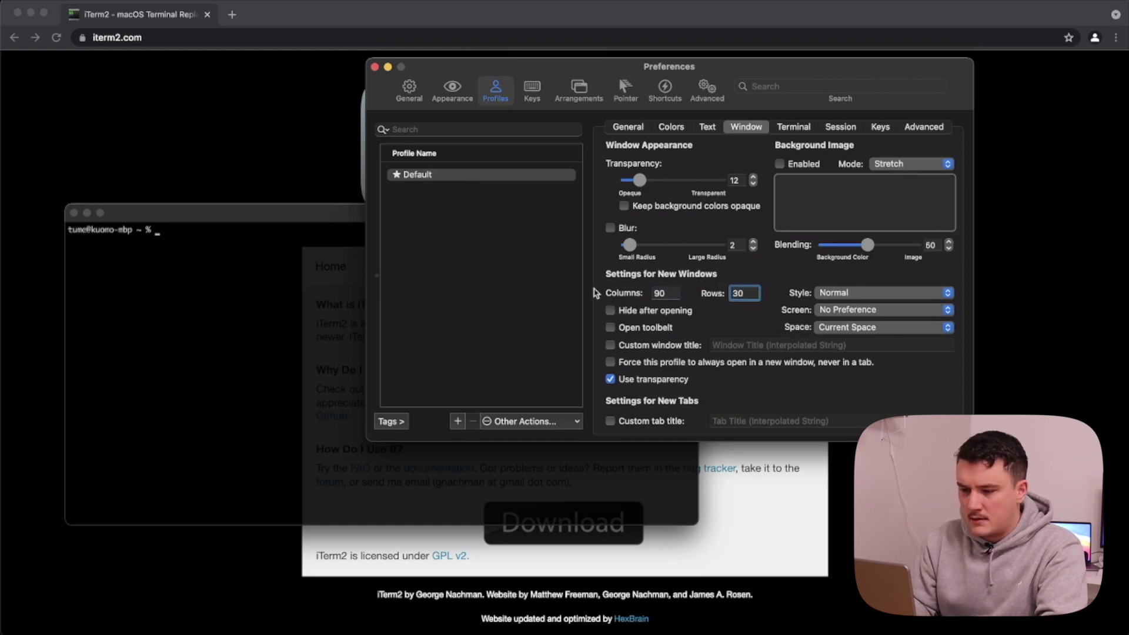
pyautogui.click(294, 300)
pyautogui.press('super+n')
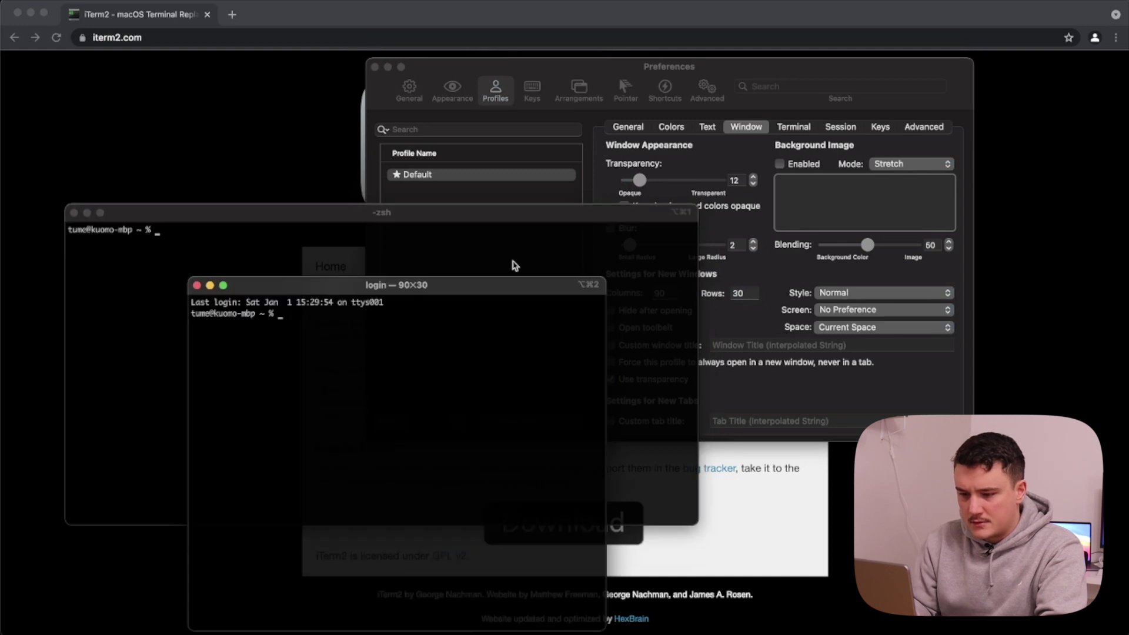
pyautogui.press('super+w')
# Set the Default profile's new windows to 120 columns and 25 rows
pyautogui.click(747, 278)
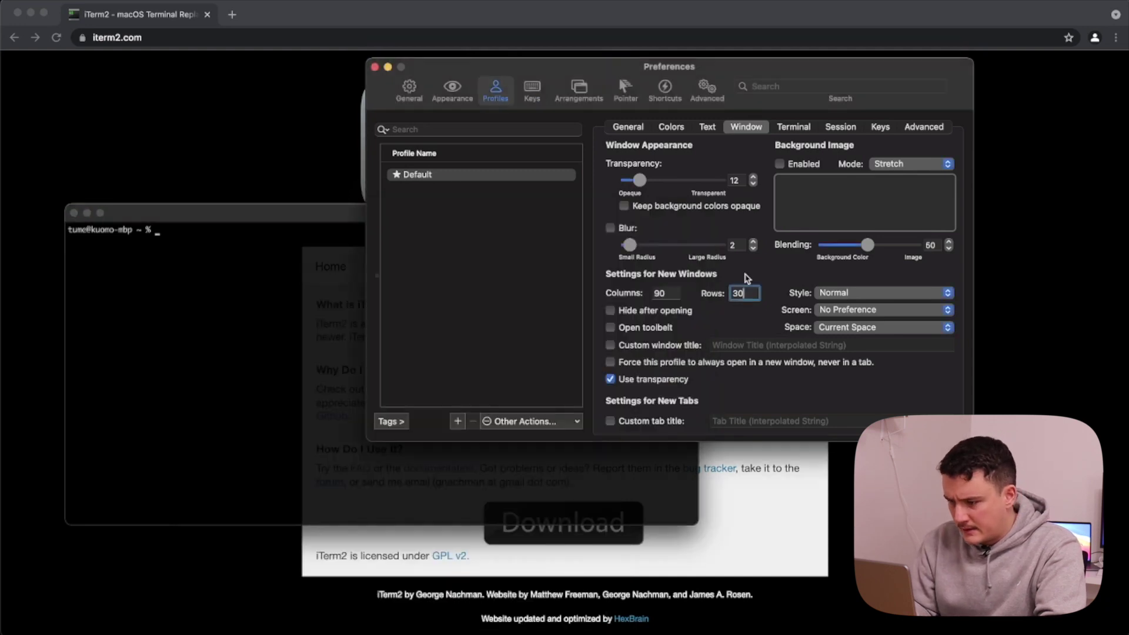
pyautogui.doubleClick(667, 294)
pyautogui.write('80')
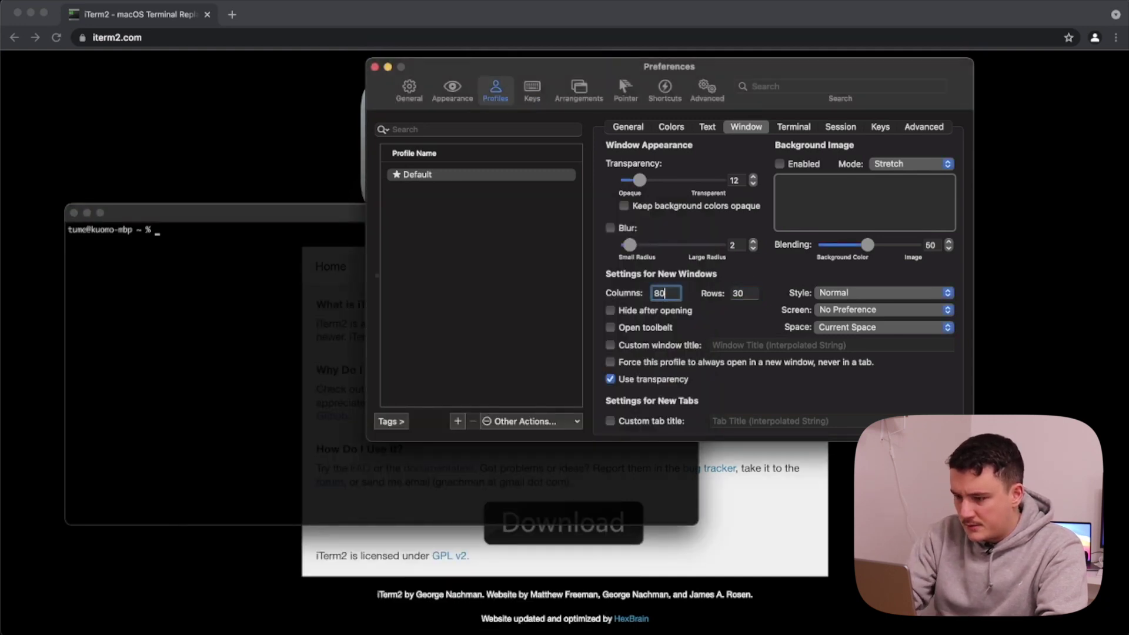
pyautogui.doubleClick(661, 293)
pyautogui.write('120')
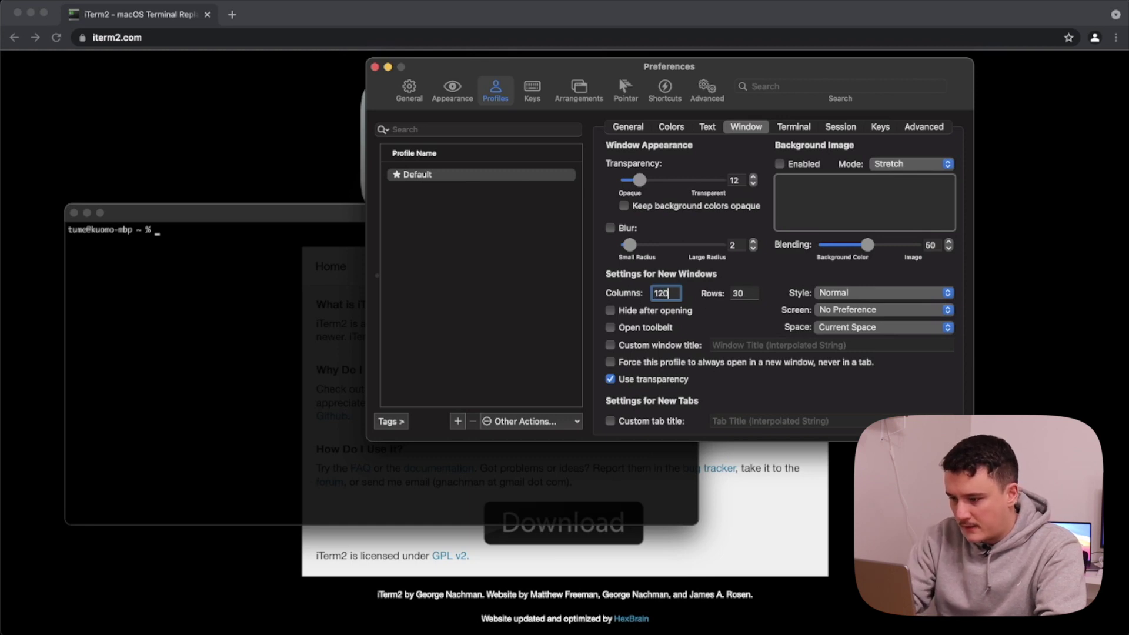
pyautogui.doubleClick(750, 292)
pyautogui.write('25')
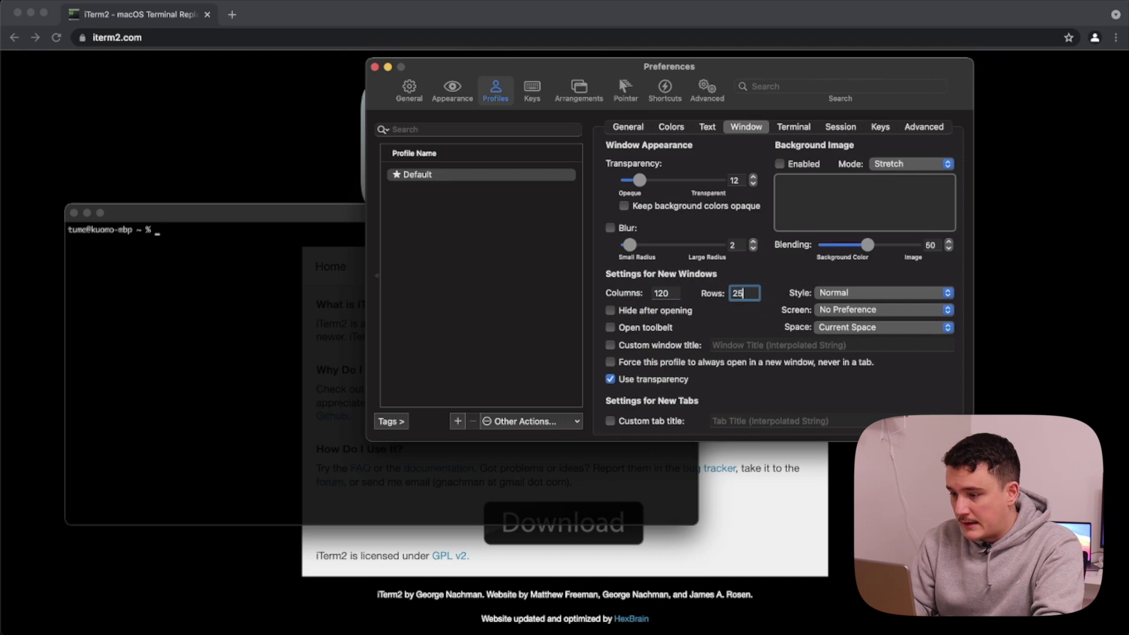
# Check the 120 by 25 size in a new terminal window, and close that window and the preferences
pyautogui.click(281, 416)
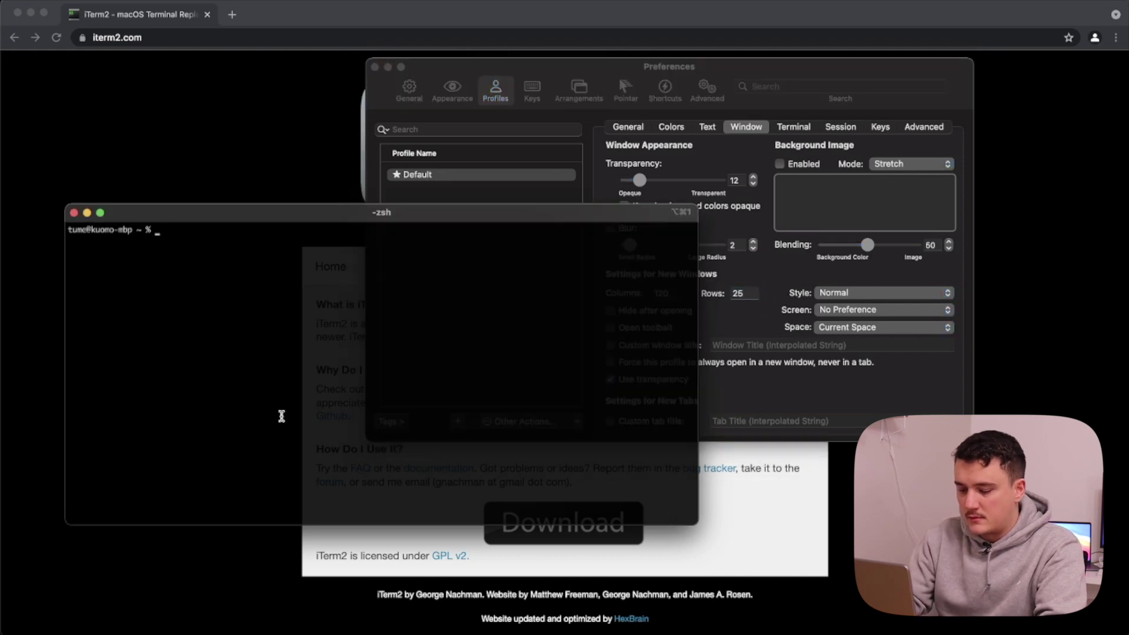
pyautogui.press('super+n')
pyautogui.moveTo(479, 292); pyautogui.dragTo(431, 118)
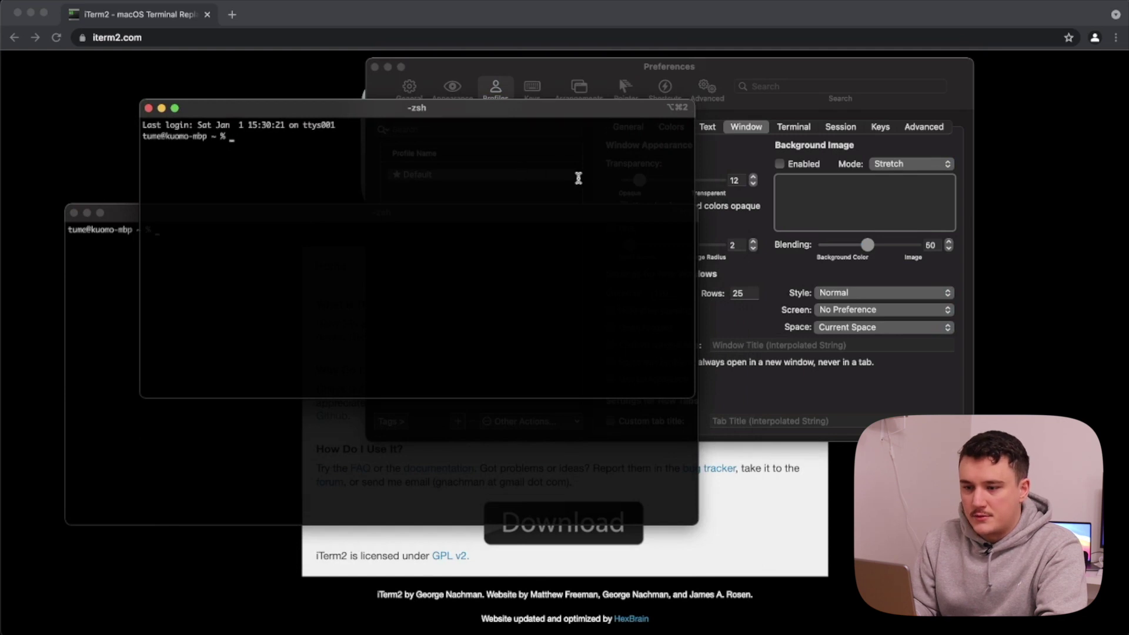
pyautogui.press('super+w')
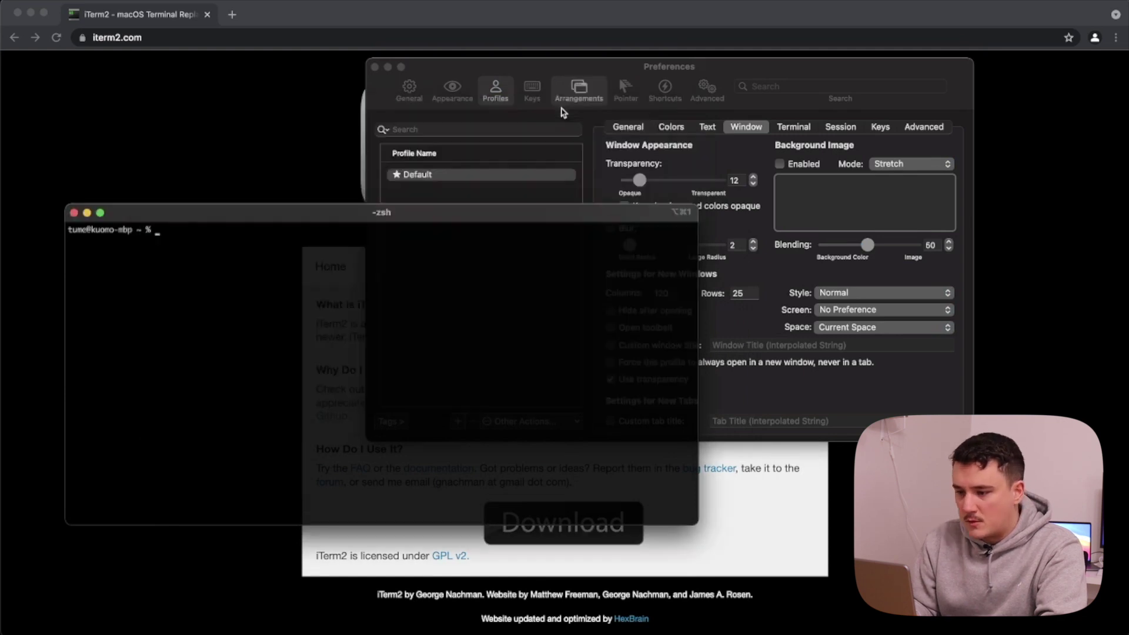
pyautogui.click(783, 271)
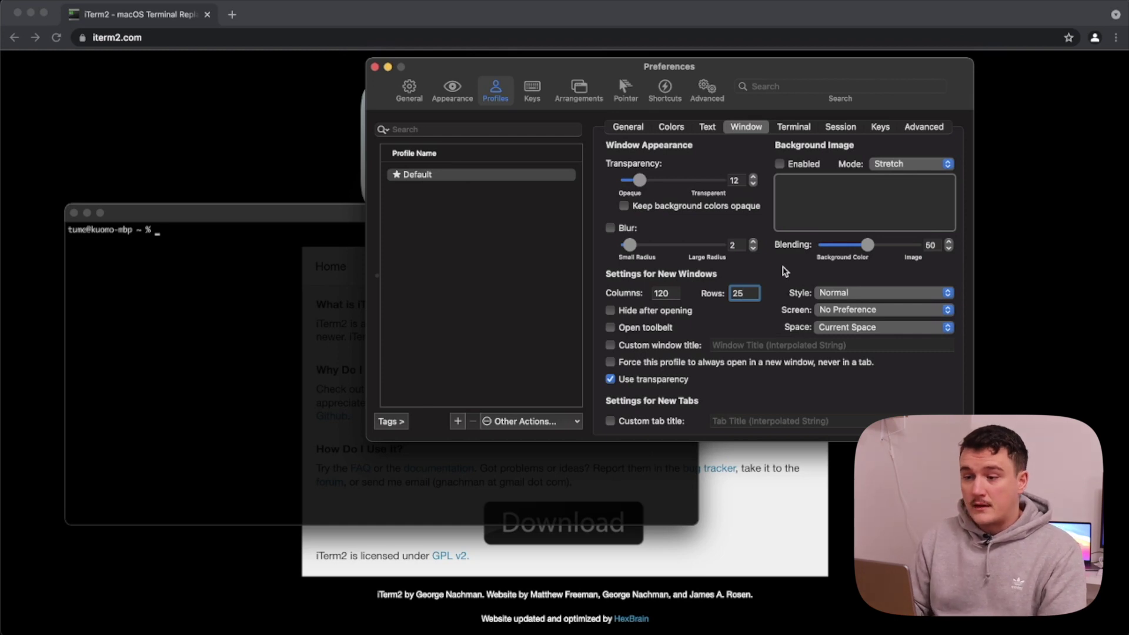
pyautogui.click(374, 67)
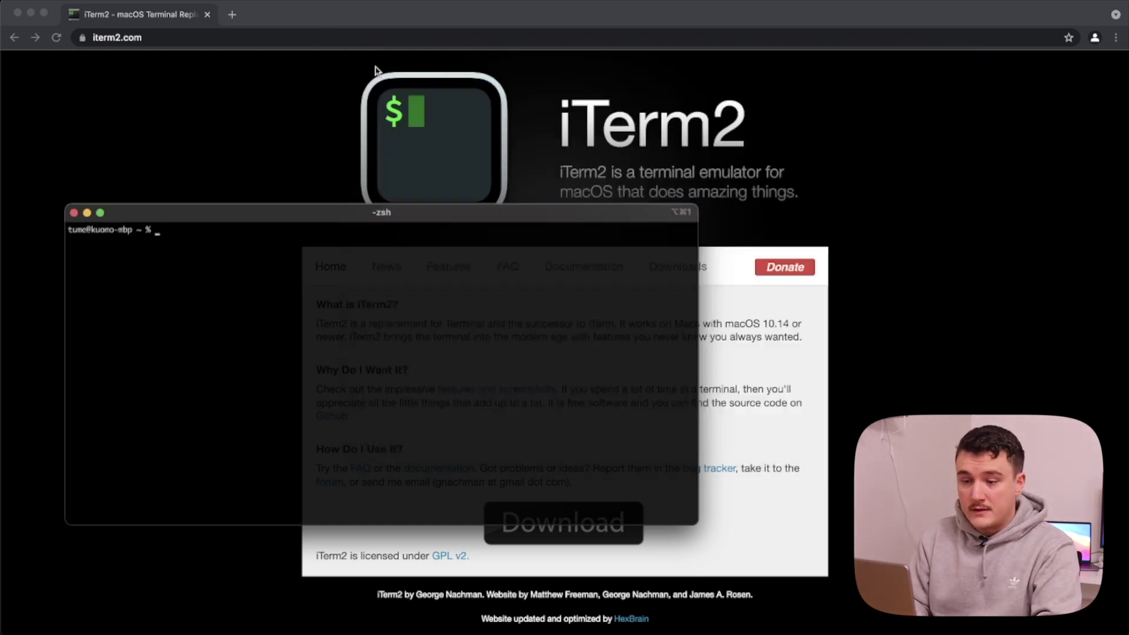
# Run the git command in the iTerm window to check that Git is available
pyautogui.click(305, 124)
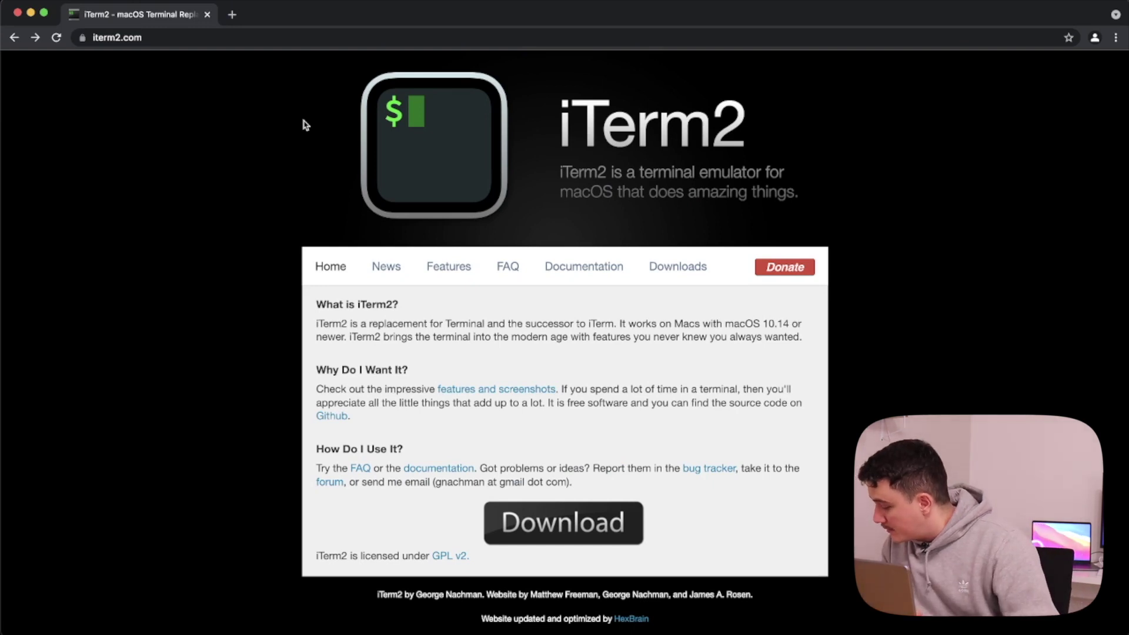
pyautogui.hotkey('alt', 'space')
pyautogui.write('git')
pyautogui.press('Return')
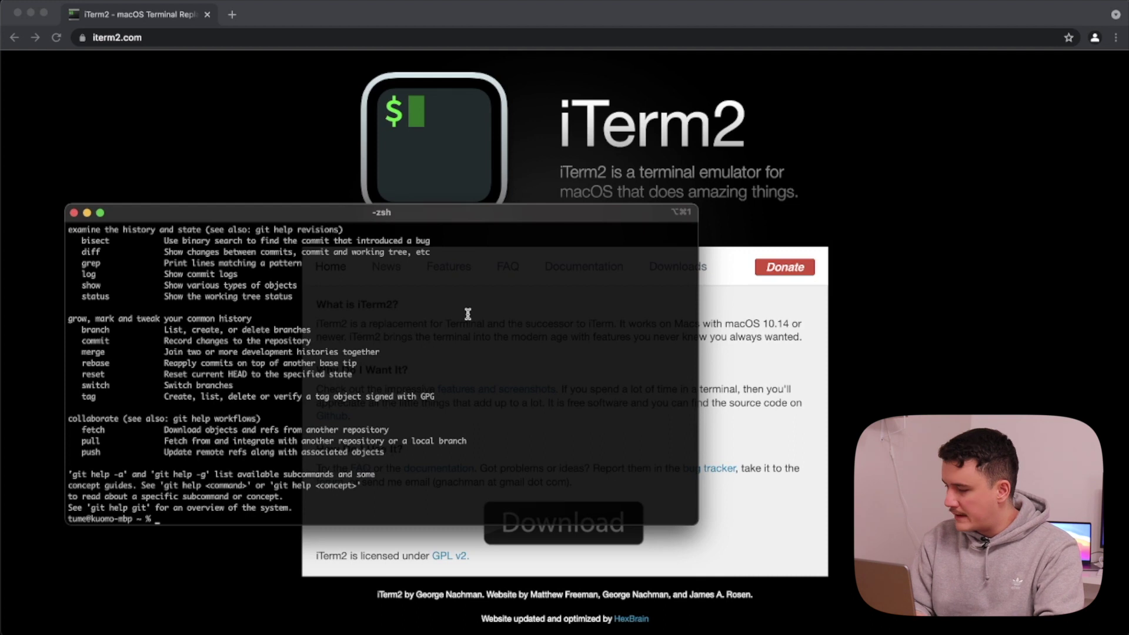
# Search the web for "git tower" in Chrome and open the Tower for Mac website
pyautogui.click(298, 196)
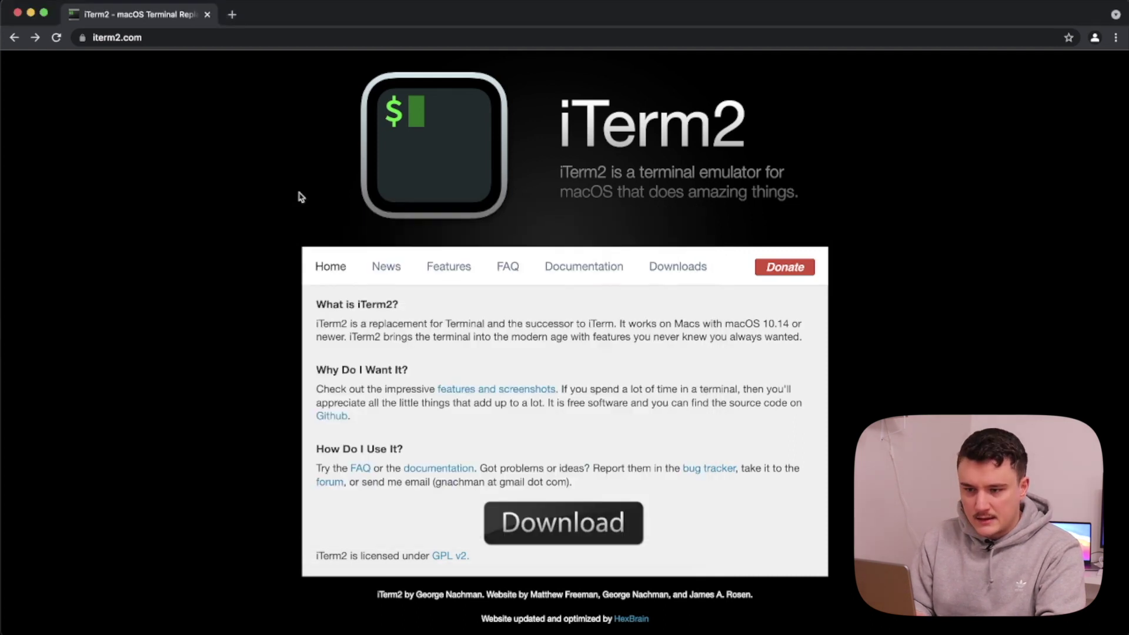
pyautogui.click(169, 34)
pyautogui.write('git tower')
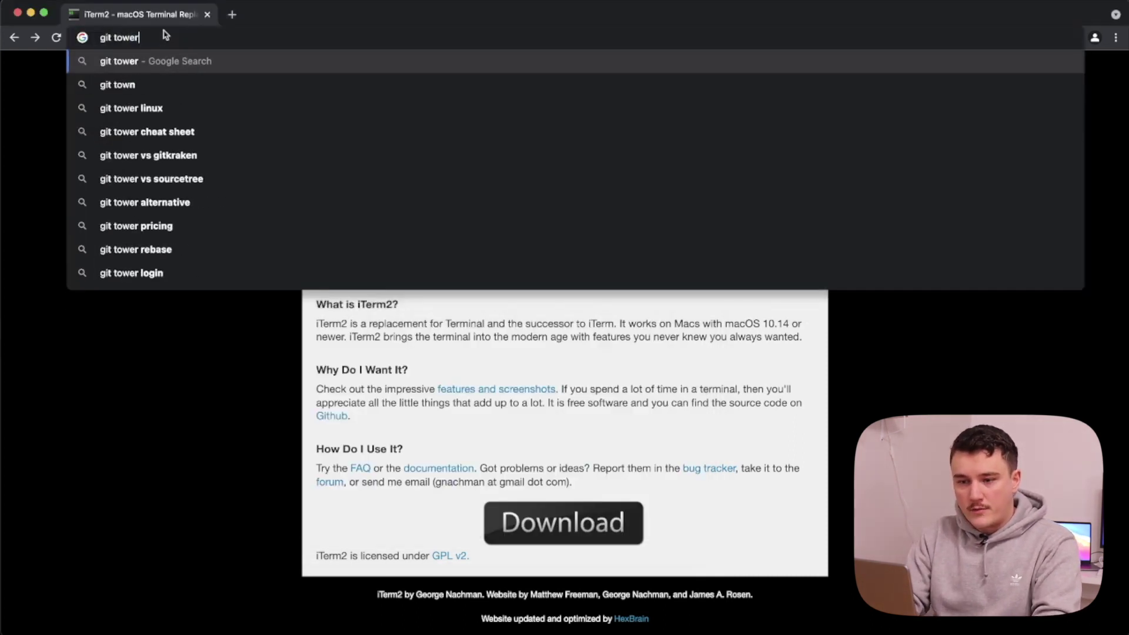
pyautogui.press('Return')
pyautogui.click(238, 254)
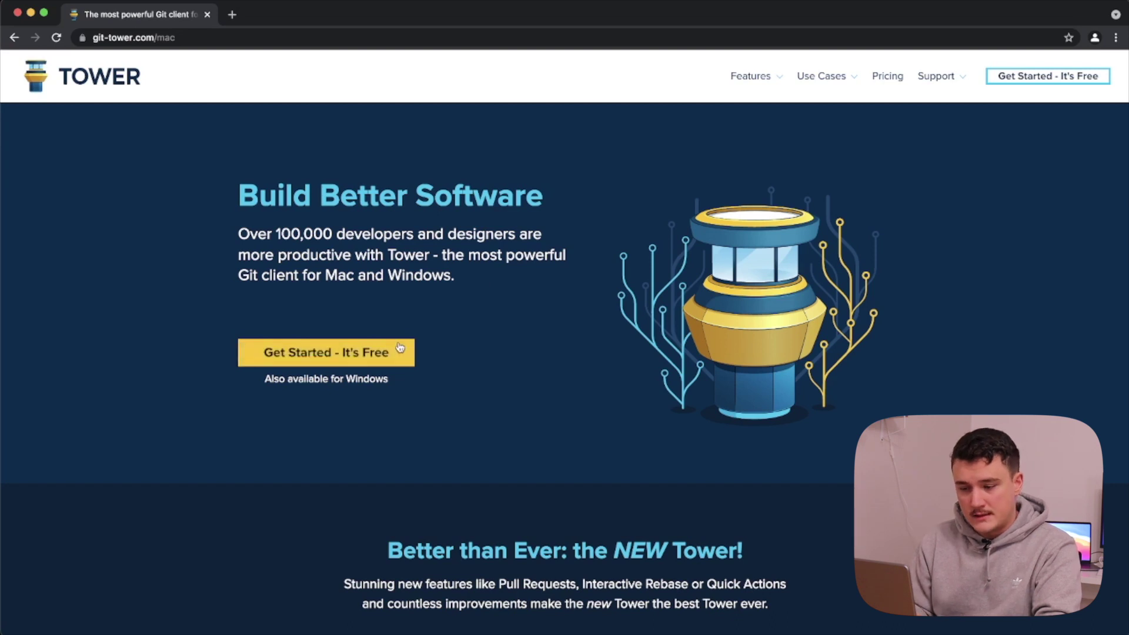
# Download the free Tower trial, dismiss the e-mail sign-up, and install the app from the extracted Tower-7.2-294.zip archive
pyautogui.click(380, 351)
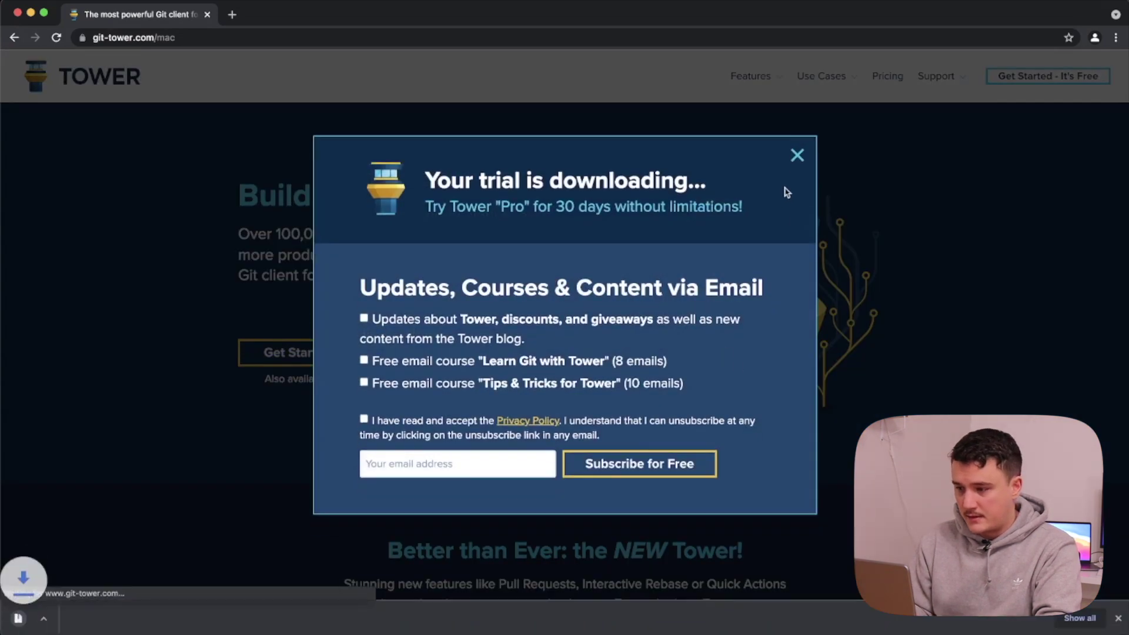
pyautogui.click(797, 173)
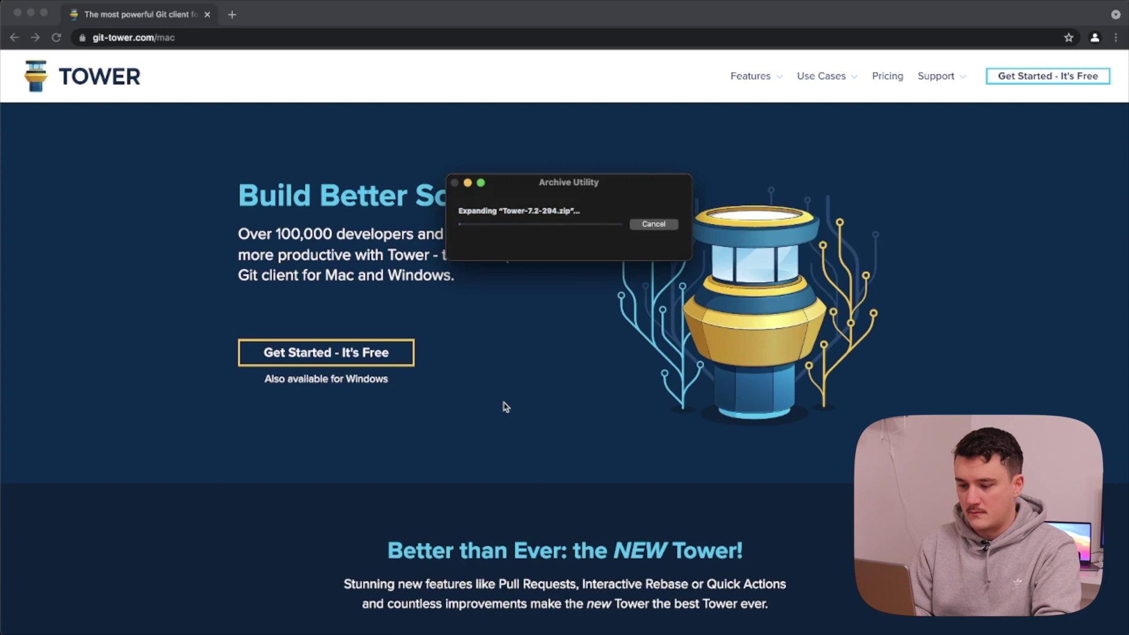
pyautogui.moveTo(426, 94); pyautogui.dragTo(356, 124)
pyautogui.press('super+w')
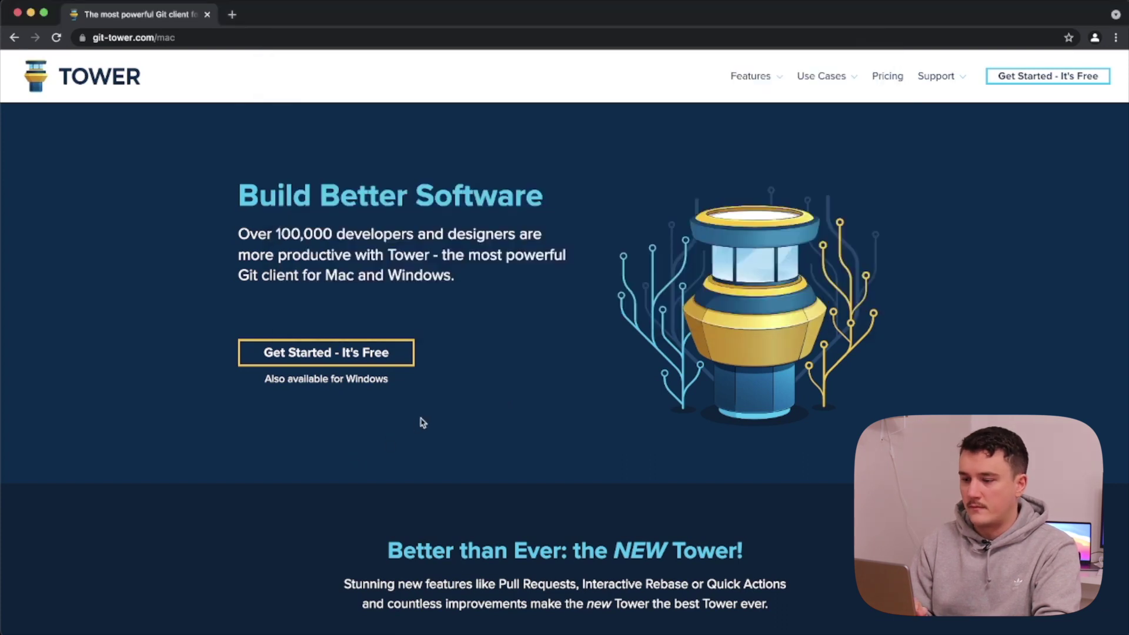
# Launch Tower by searching for "tower" in Alfred
pyautogui.press('super+space')
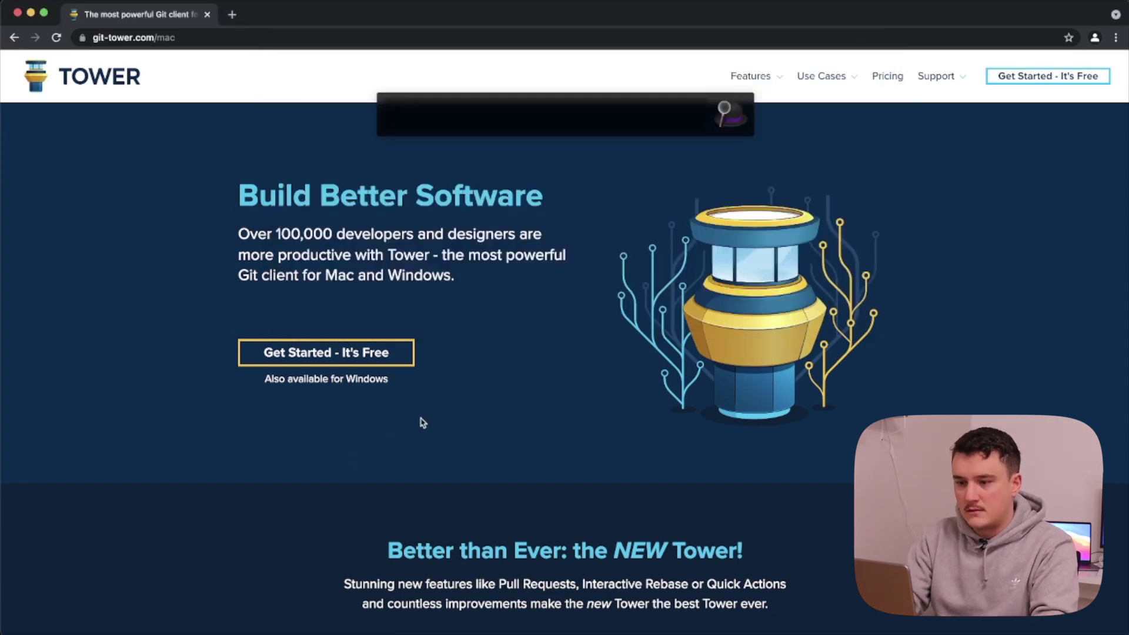
pyautogui.write('git')
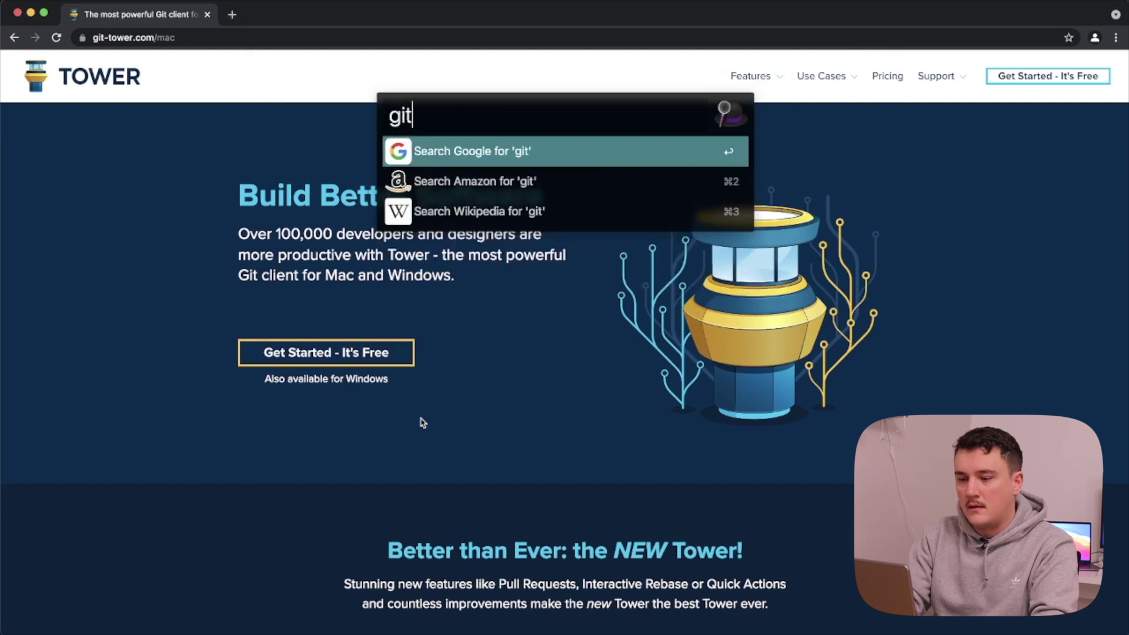
pyautogui.press('BackSpace')
pyautogui.press('BackSpace')
pyautogui.press('BackSpace')
pyautogui.write('tower')
pyautogui.press('Return')
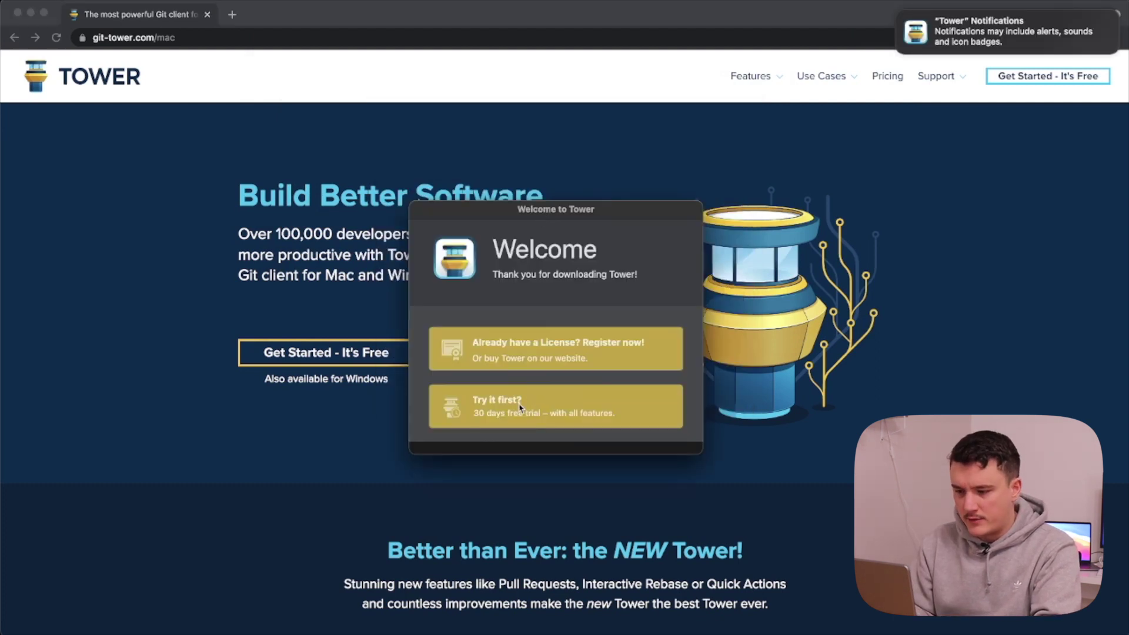
# Start Tower's 30-day free trial, agreeing to the License Agreement and Privacy Policy
pyautogui.click(557, 406)
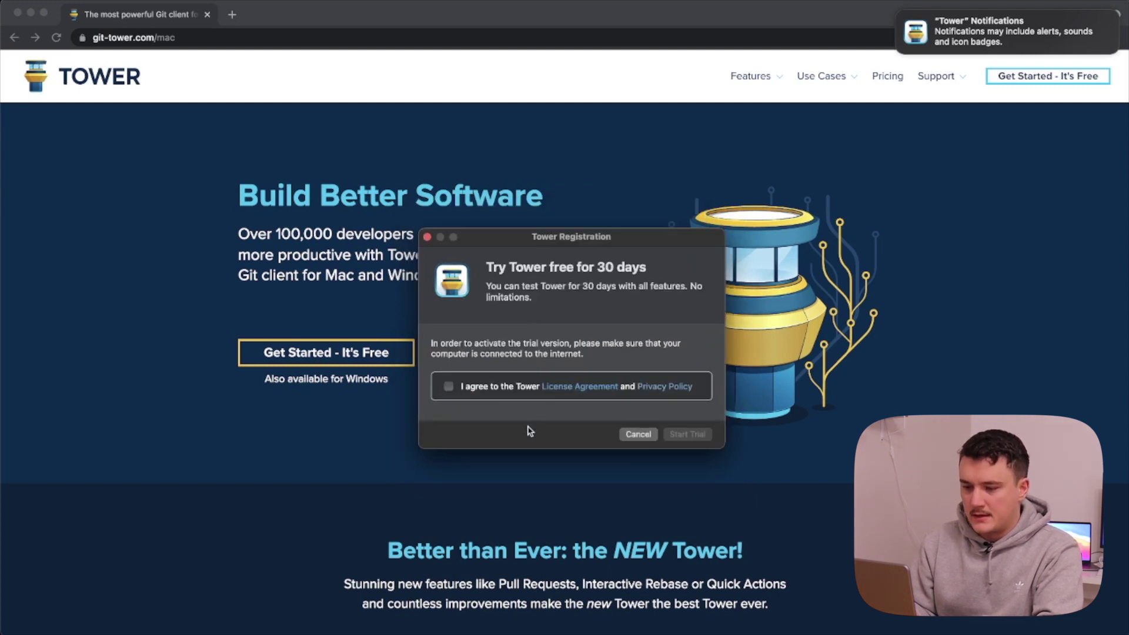
pyautogui.click(449, 387)
pyautogui.click(694, 438)
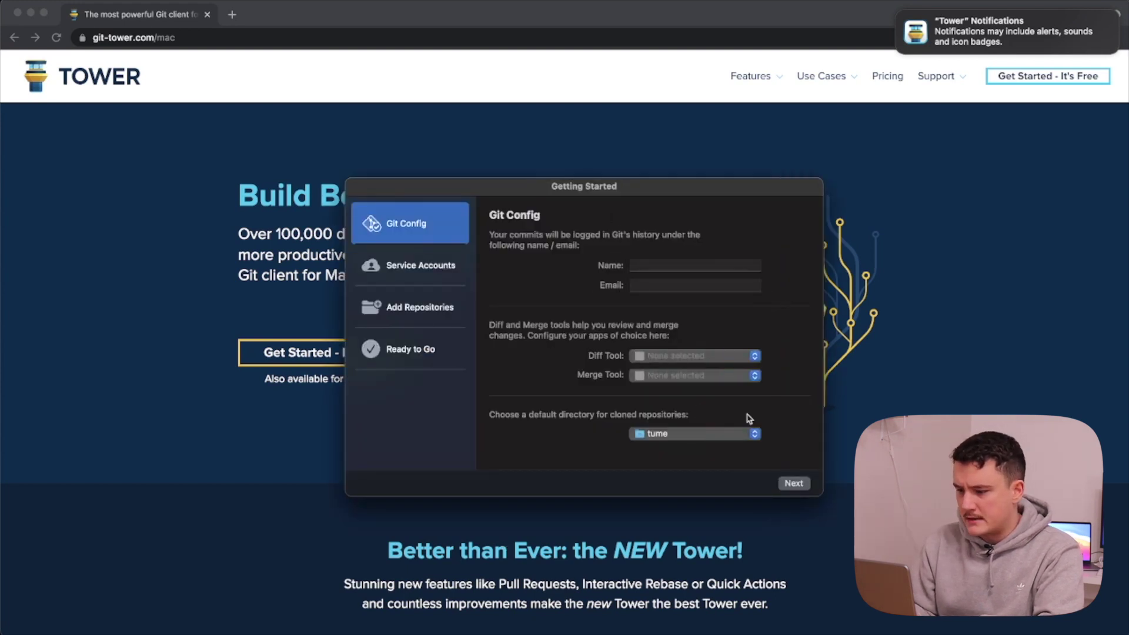
# Go through Tower's Getting Started pages without entering Git or account details, and start Tower
pyautogui.click(428, 269)
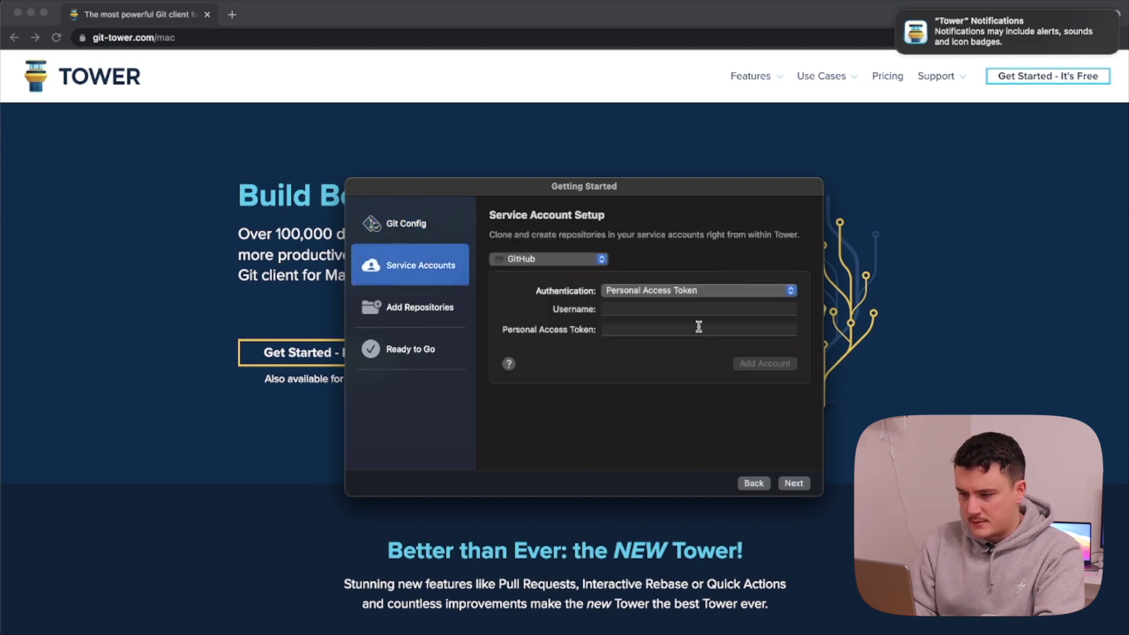
pyautogui.click(421, 306)
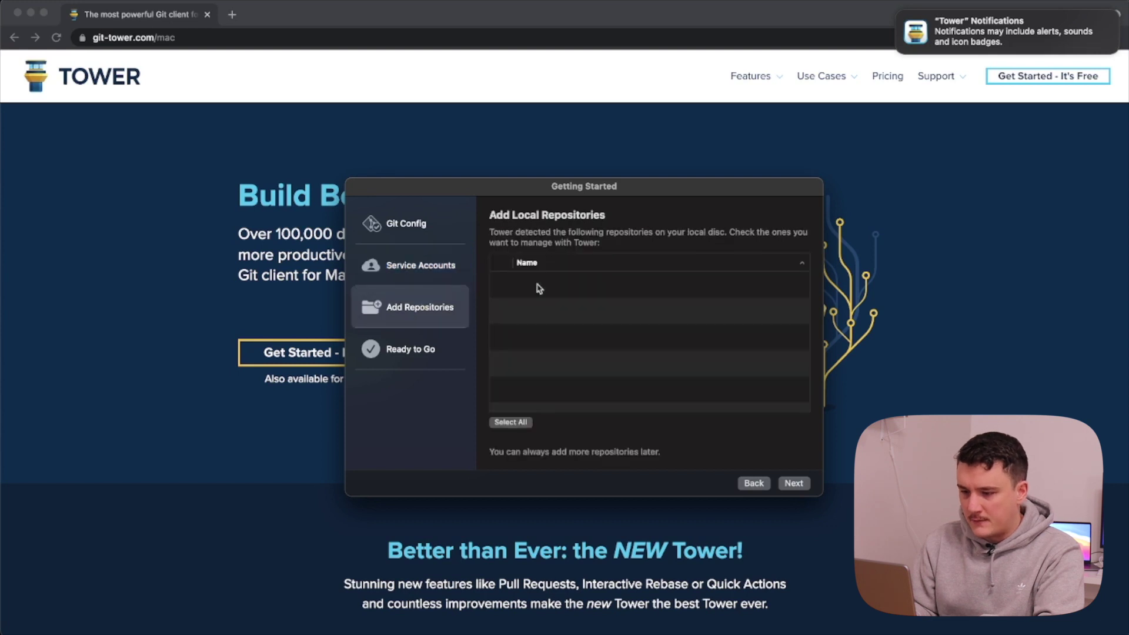
pyautogui.click(430, 355)
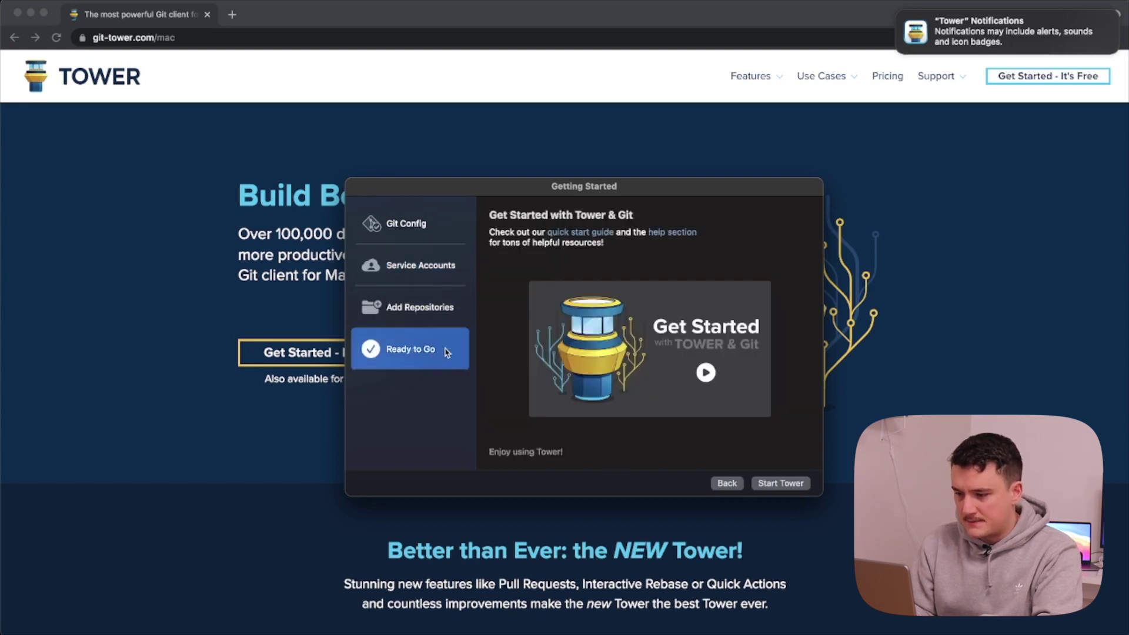
pyautogui.click(792, 484)
pyautogui.moveTo(617, 20); pyautogui.dragTo(576, 94)
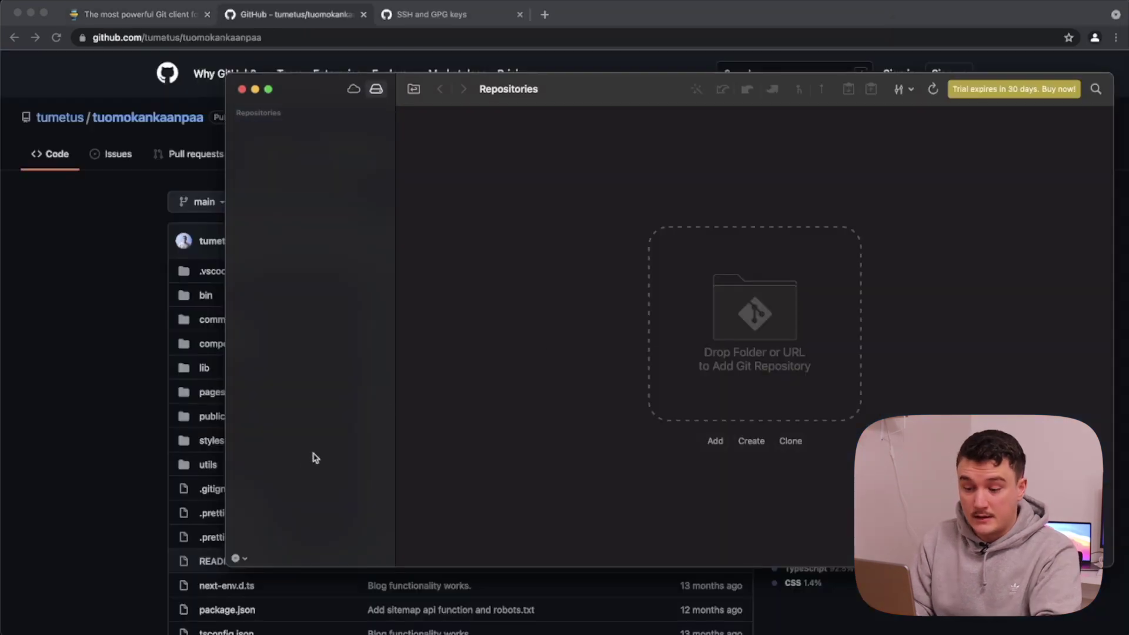
# Clone the personal website's GitHub repository over HTTPS into the home folder, using the Anonymous account and initializing submodules
pyautogui.click(238, 559)
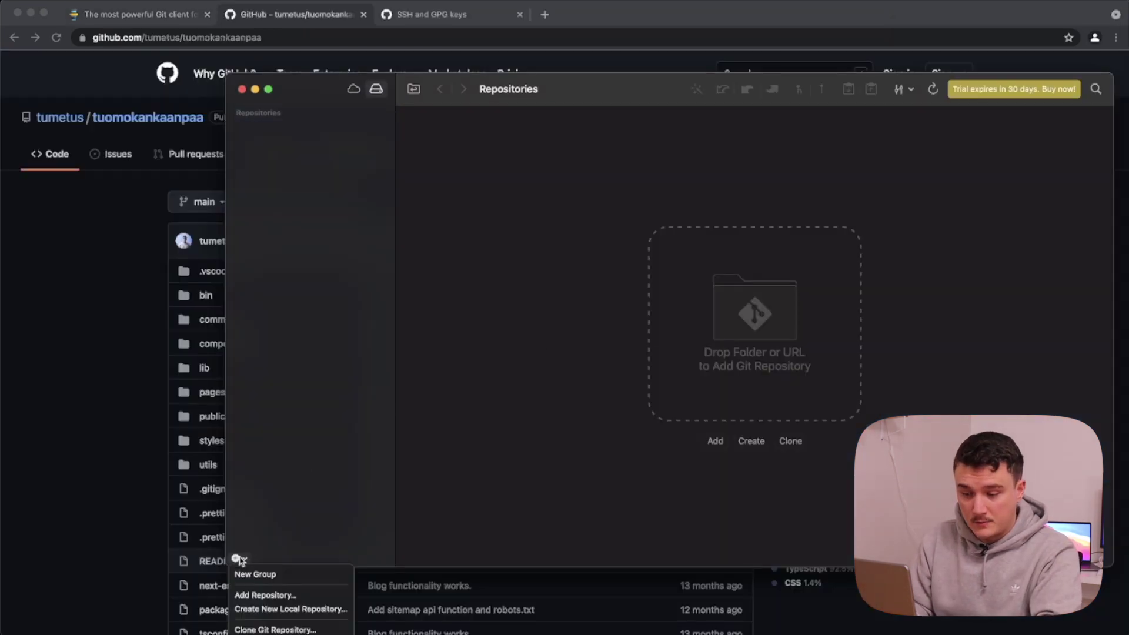
pyautogui.click(296, 630)
pyautogui.write('https://github.com/tumetus/tuomokankaanpaa.git')
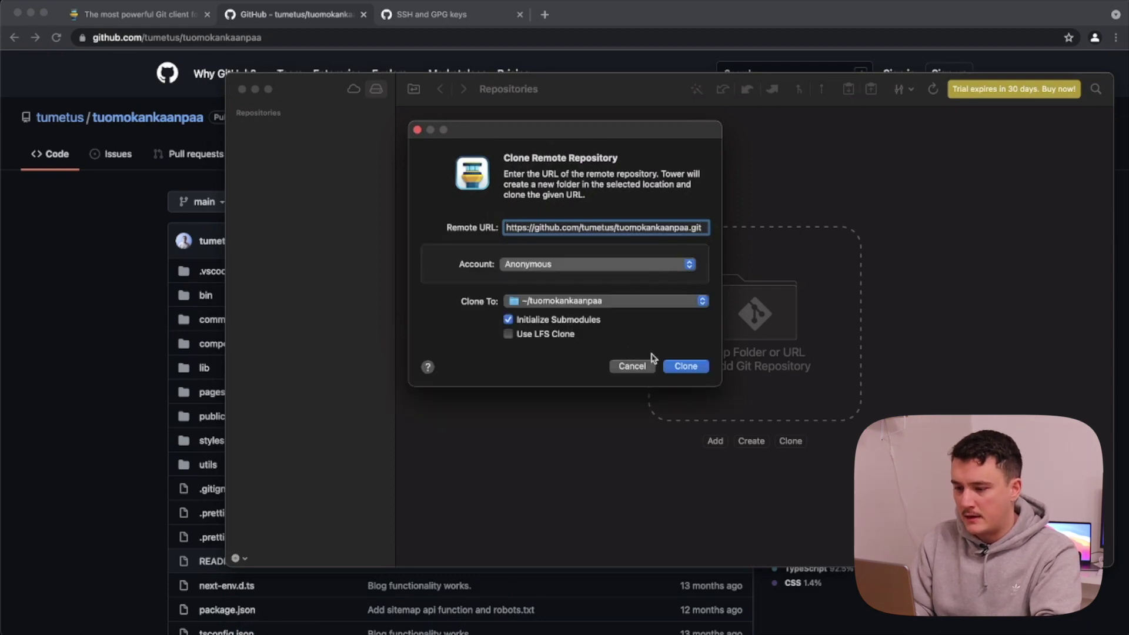
pyautogui.click(693, 368)
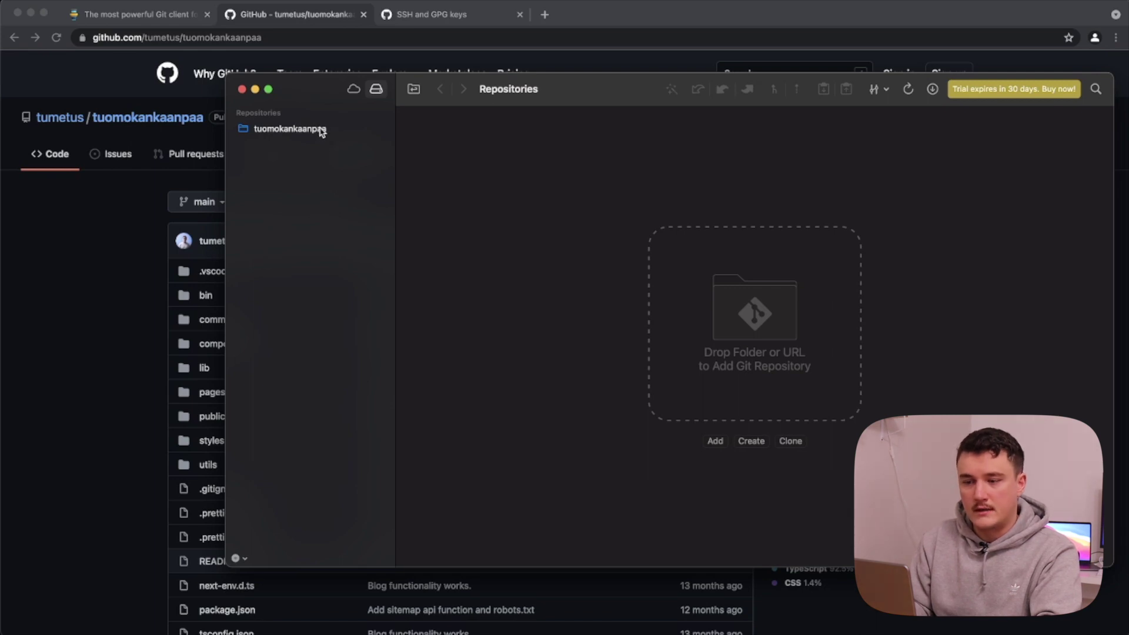
# Open the cloned repository and review the main branch's commit history with a wider commit list, viewing the "Merge branch 'bp-week-46'" commit
pyautogui.click(288, 128)
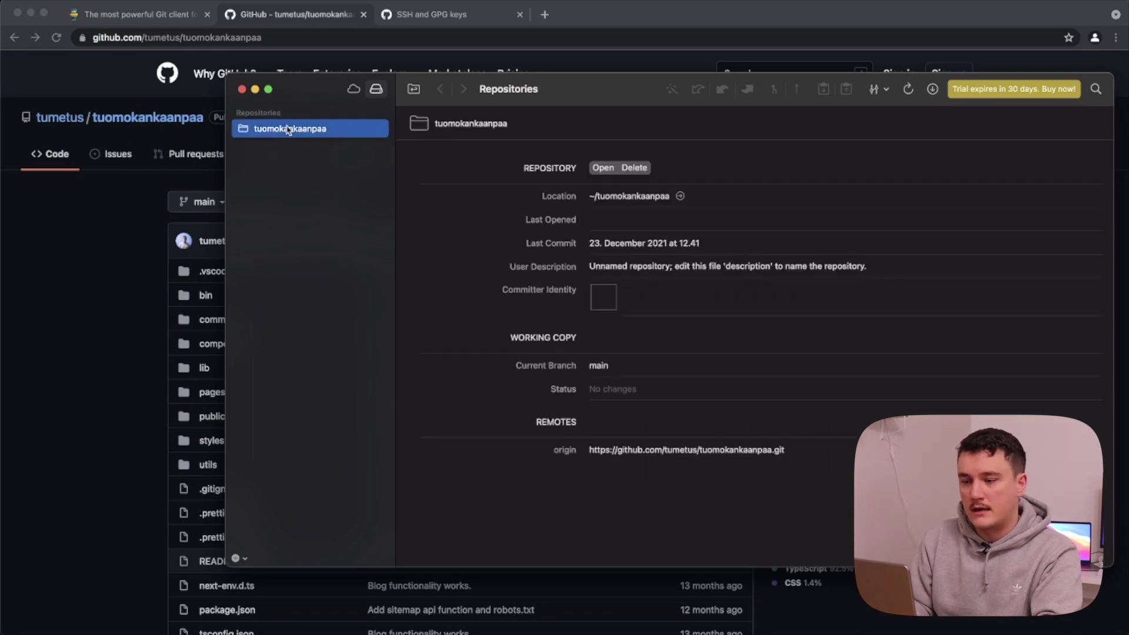
pyautogui.doubleClick(288, 128)
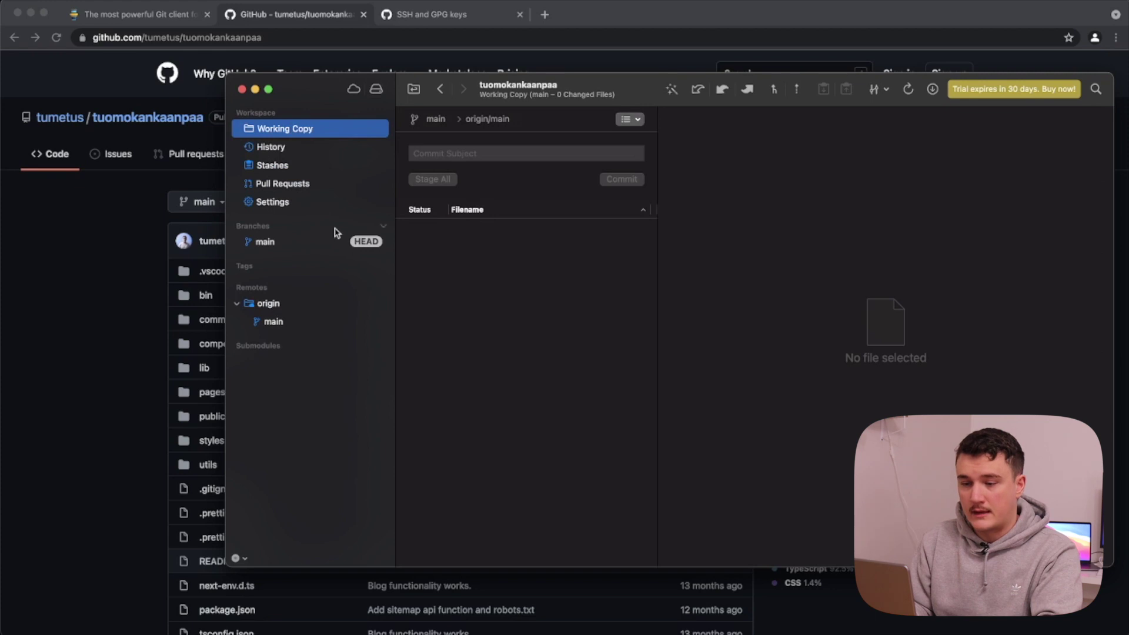
pyautogui.click(268, 241)
pyautogui.click(500, 287)
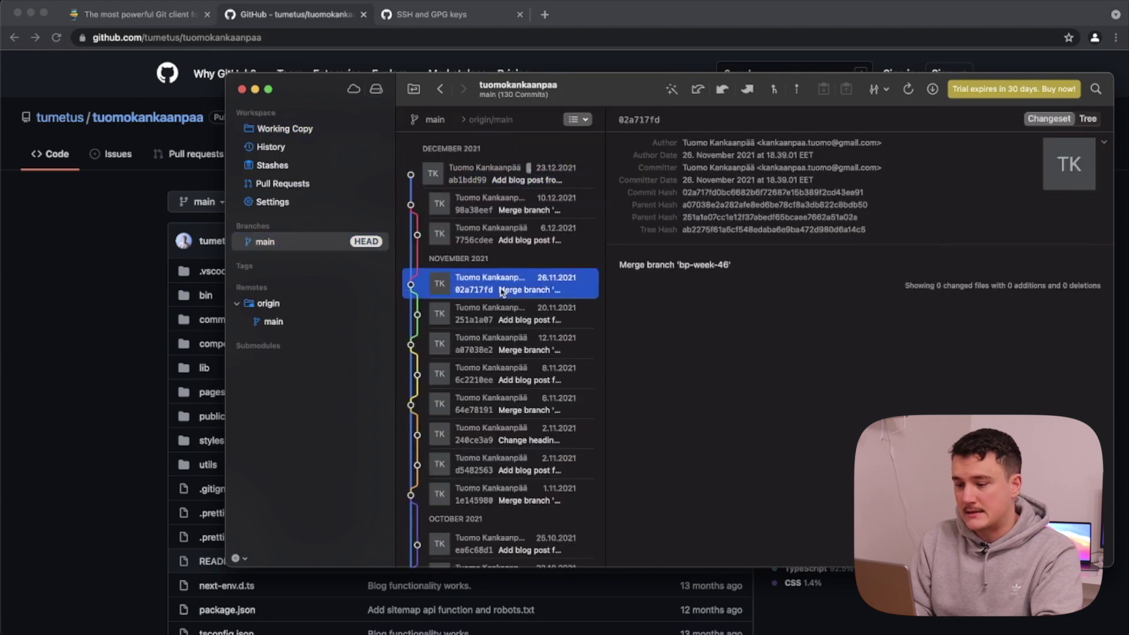
pyautogui.moveTo(608, 285); pyautogui.dragTo(704, 285)
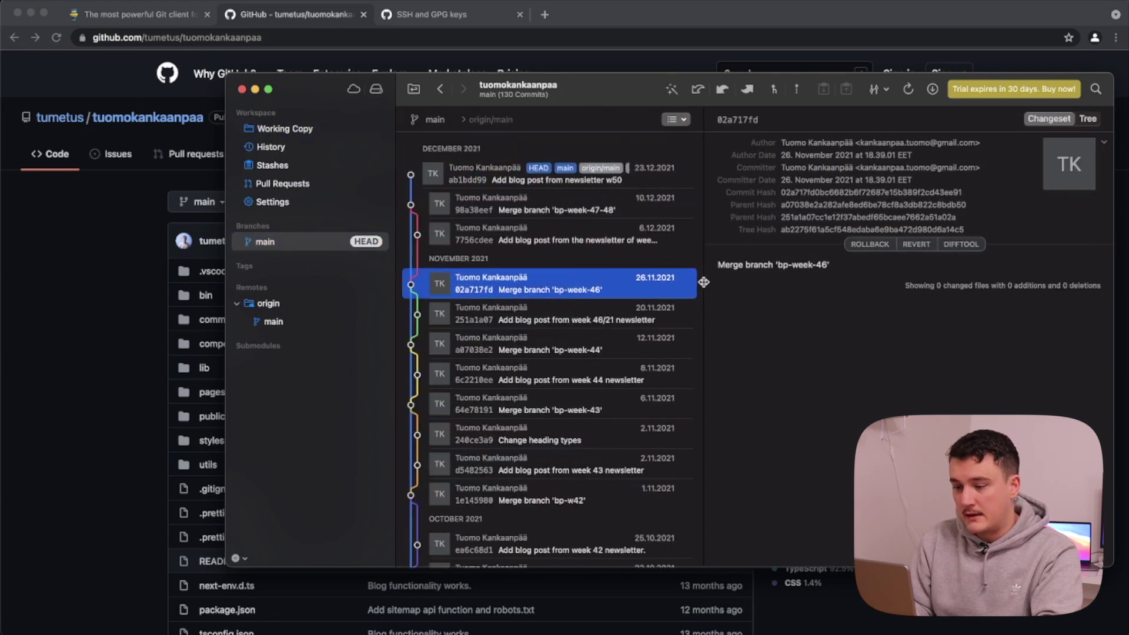
pyautogui.scroll(-5, 588, 332)
pyautogui.scroll(5, 588, 331)
# Switch to iTerm2, clear the terminal and check the installed Node version with node -v
pyautogui.click(71, 334)
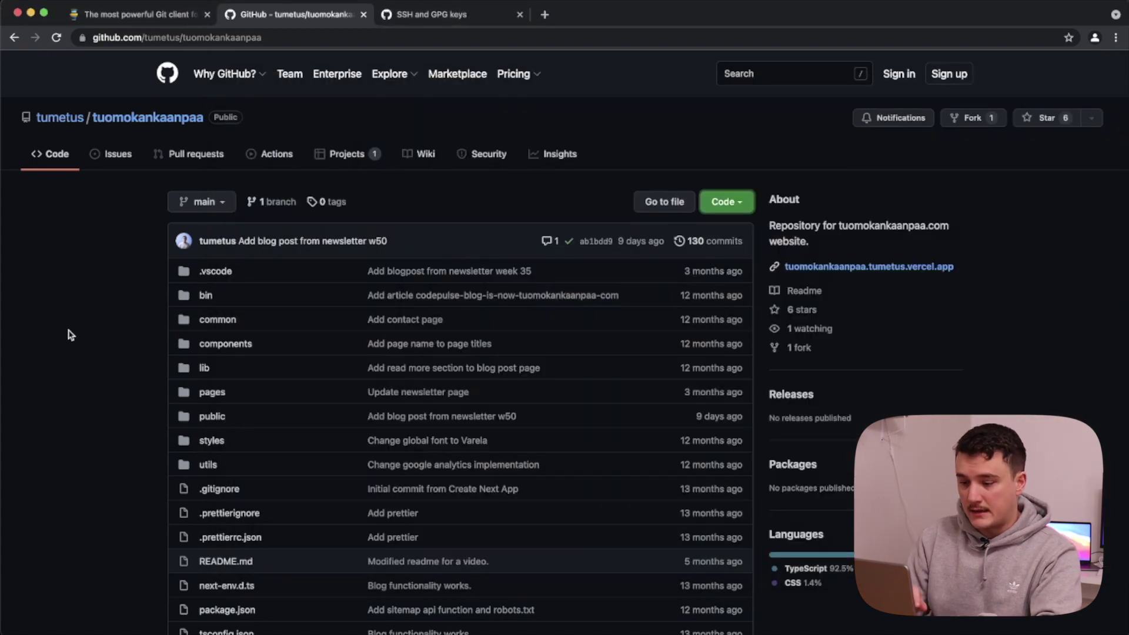
pyautogui.press('super+Tab')
pyautogui.press('super+Tab')
pyautogui.press('super+Tab')
pyautogui.press('super+Tab')
pyautogui.press('super+Tab')
pyautogui.press('super+Tab')
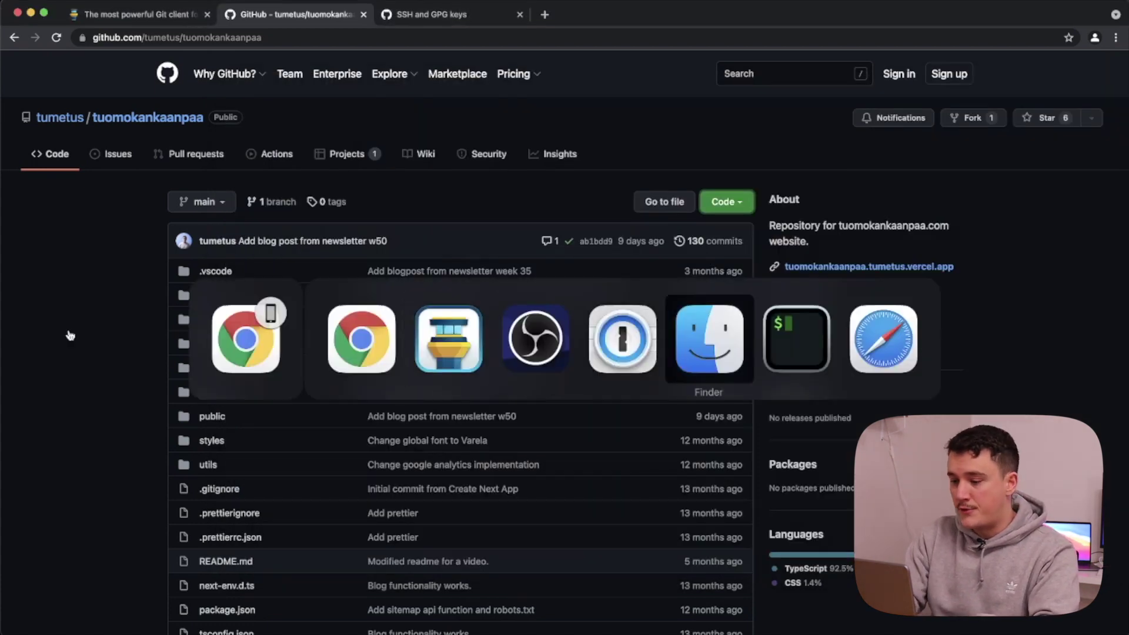
pyautogui.write('clear')
pyautogui.press('Return')
pyautogui.write('node -v')
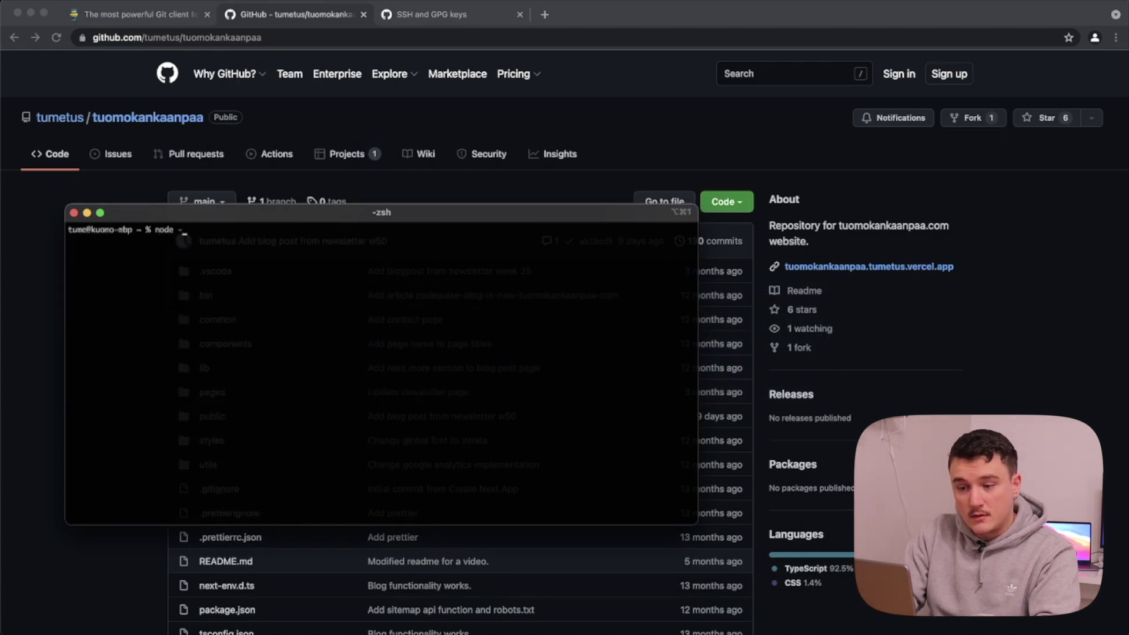
pyautogui.press('Return')
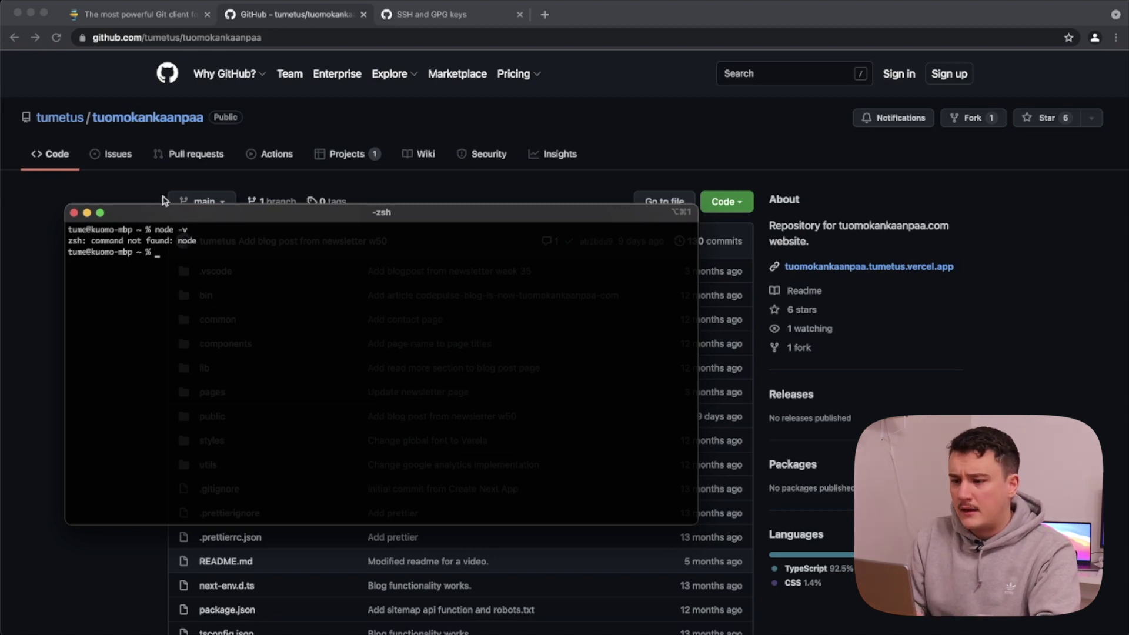
# Search the web for "node install mac" in a new Chrome tab and look over the results
pyautogui.click(635, 111)
pyautogui.press('super+t')
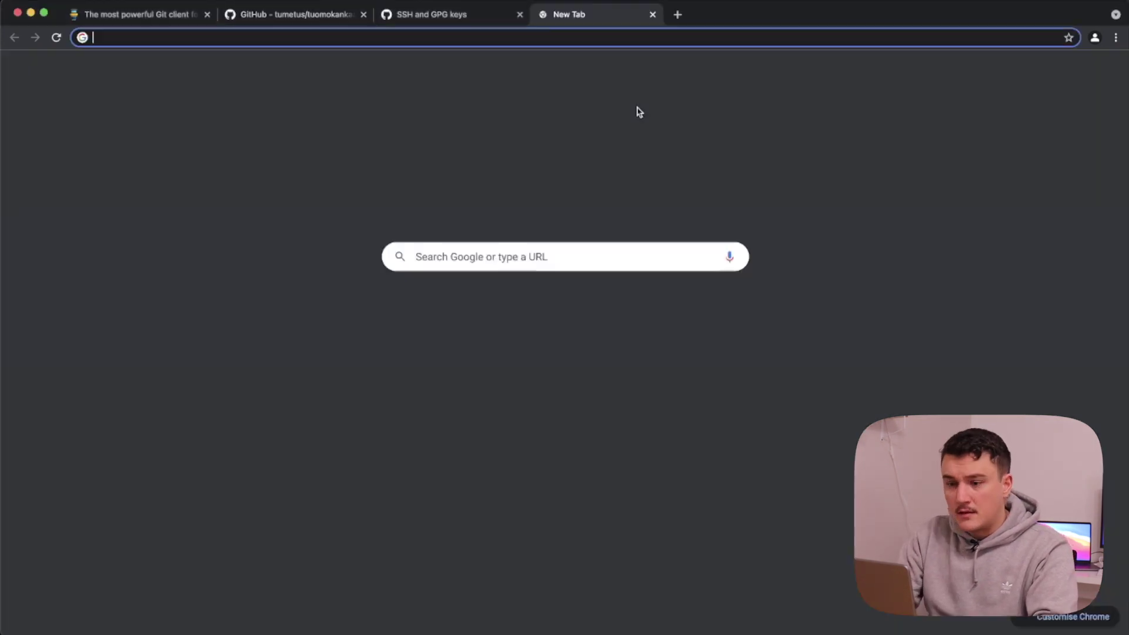
pyautogui.write('node install mac')
pyautogui.press('Return')
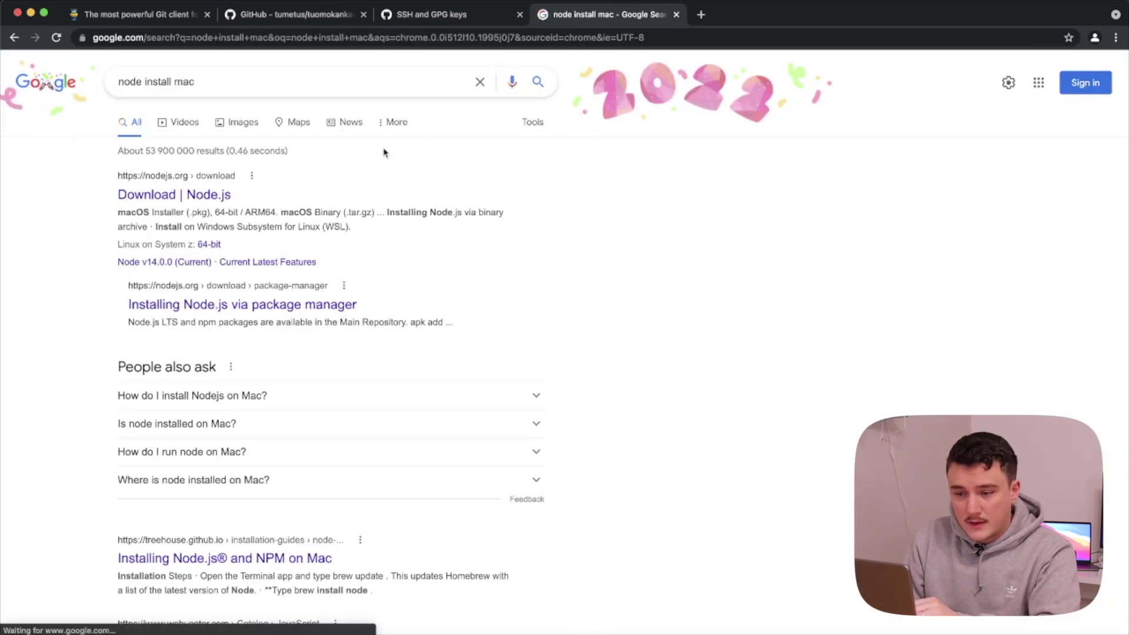
pyautogui.scroll(-3, 382, 153)
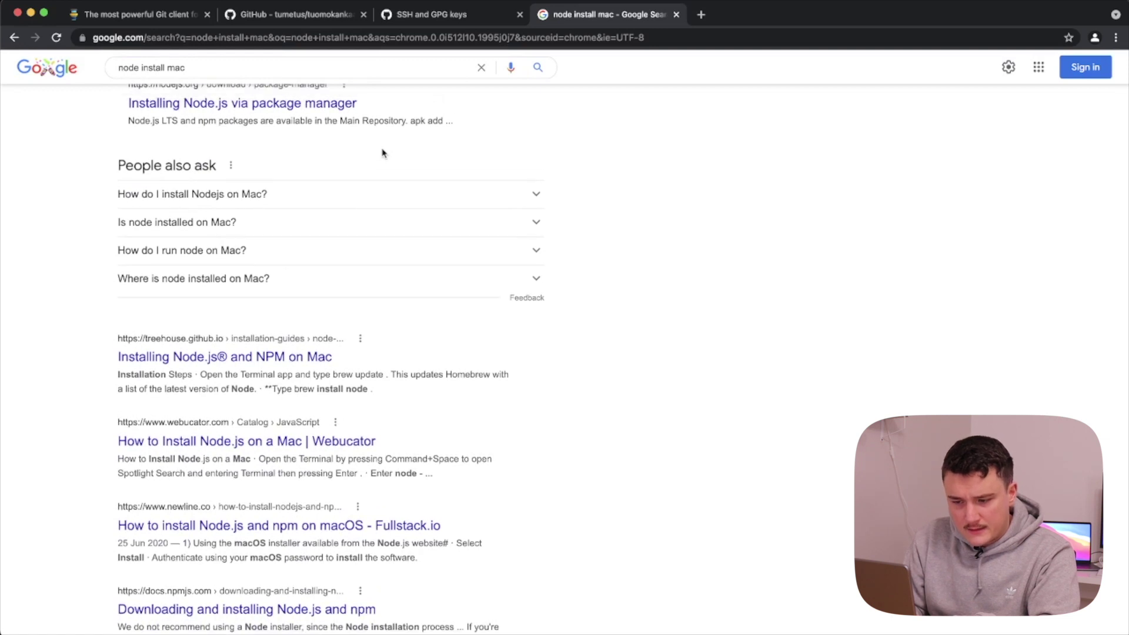
pyautogui.scroll(3, 382, 151)
# Refine the search to "node install mac nvm" and open an nvm installation result in a new tab
pyautogui.click(335, 86)
pyautogui.write('nvm')
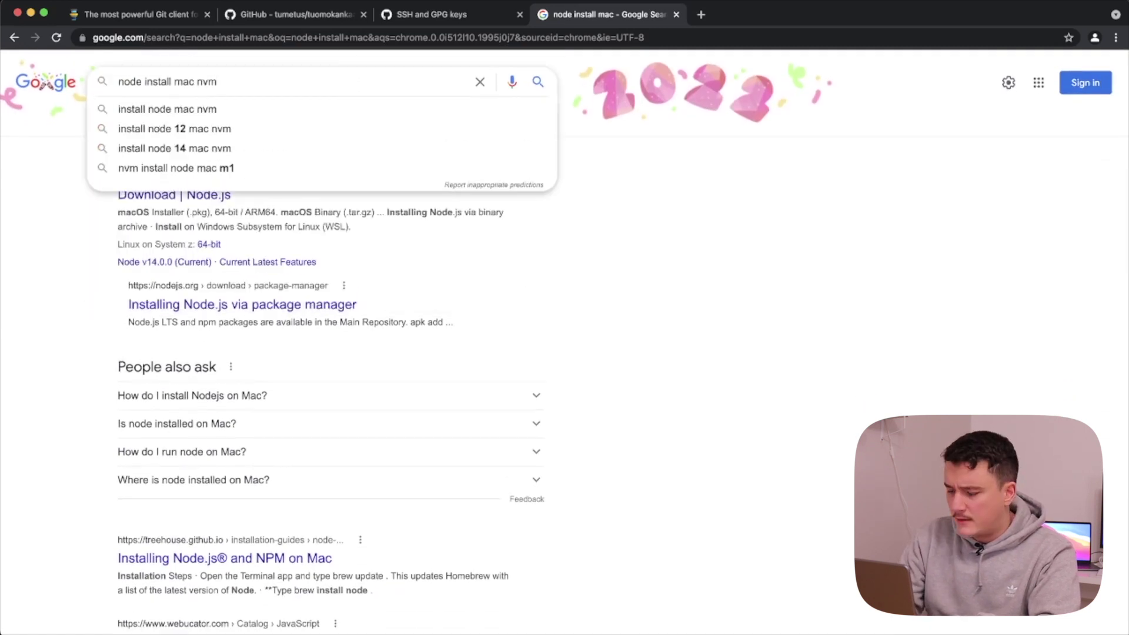
pyautogui.press('Return')
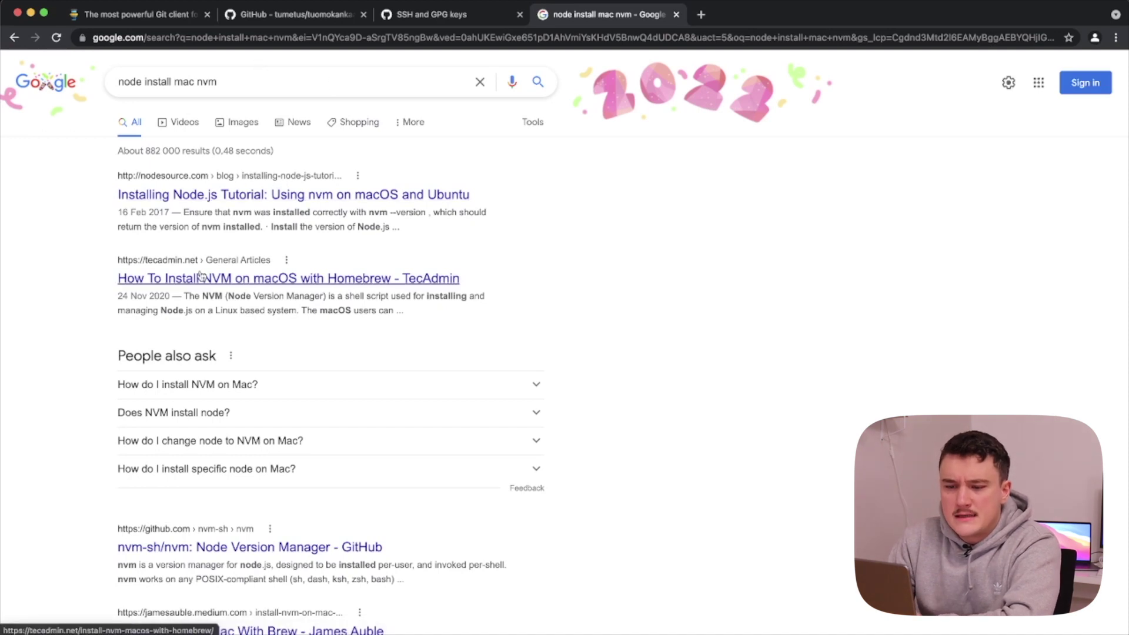
pyautogui.rightClick(237, 197)
pyautogui.click(302, 202)
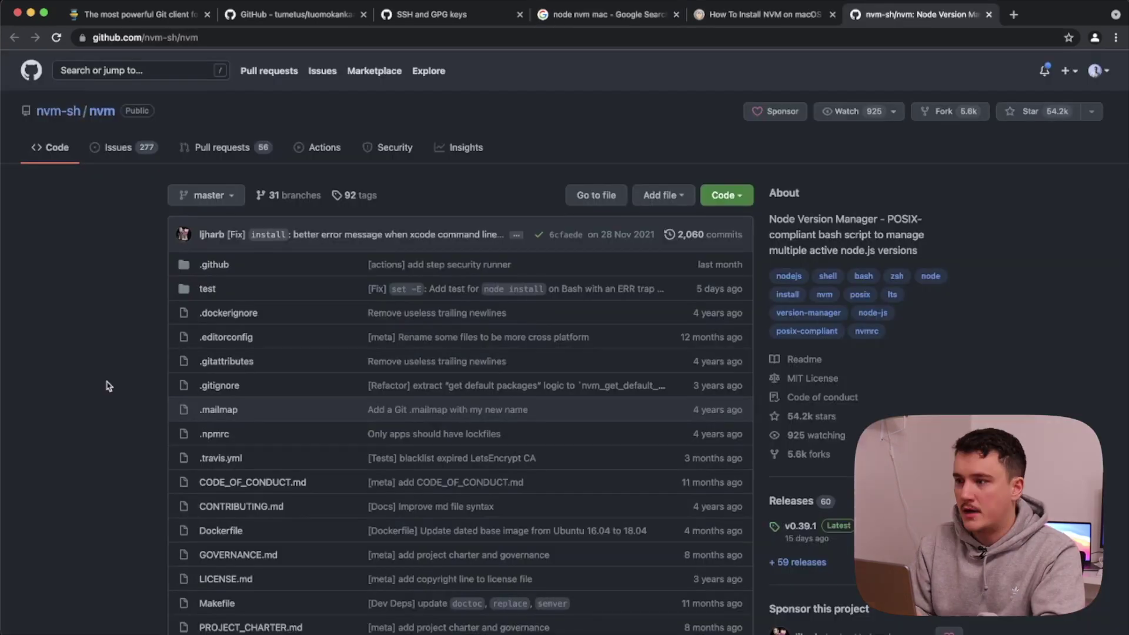
# Look through the nvm-sh/nvm README for the installation and update instructions
pyautogui.scroll(-15, 83, 444)
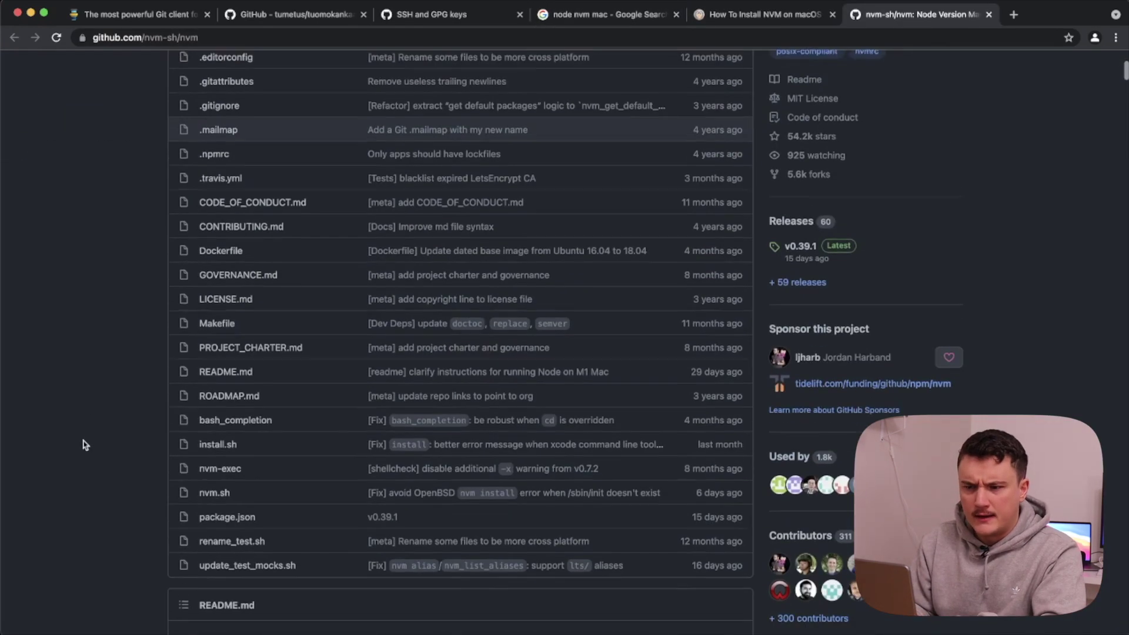
pyautogui.scroll(-15, 83, 444)
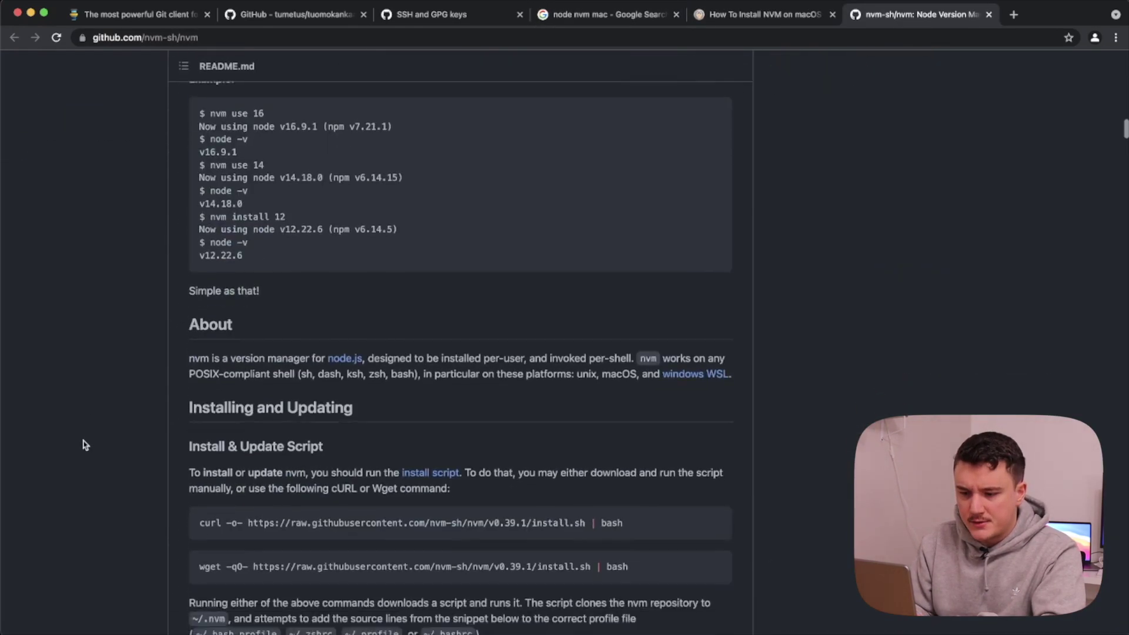
pyautogui.scroll(1, 83, 444)
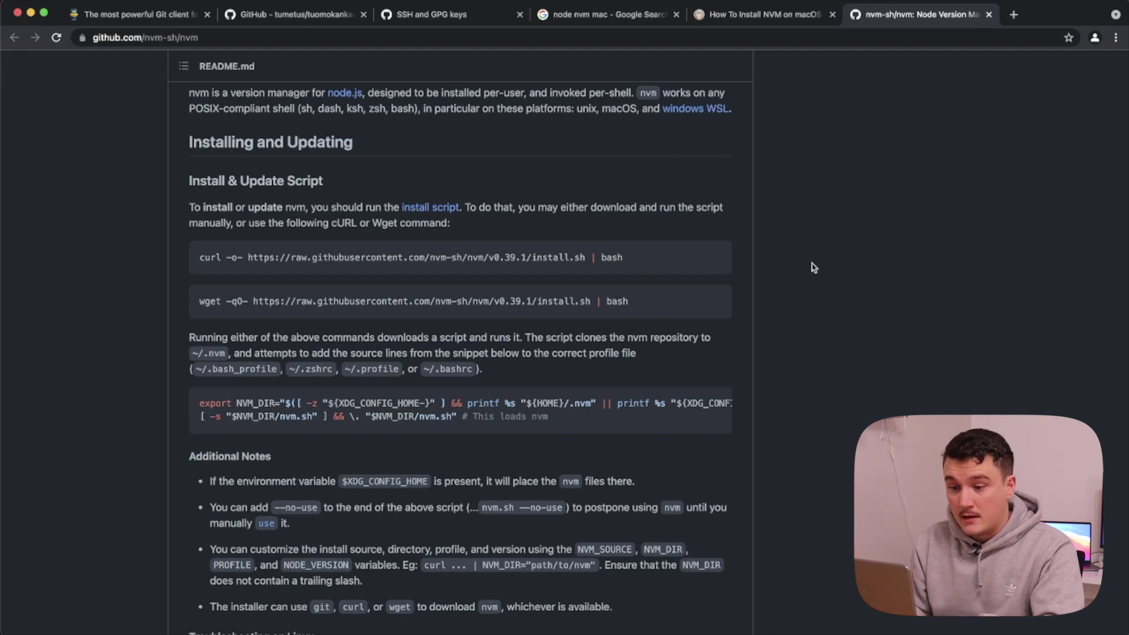
pyautogui.scroll(-2, 417, 191)
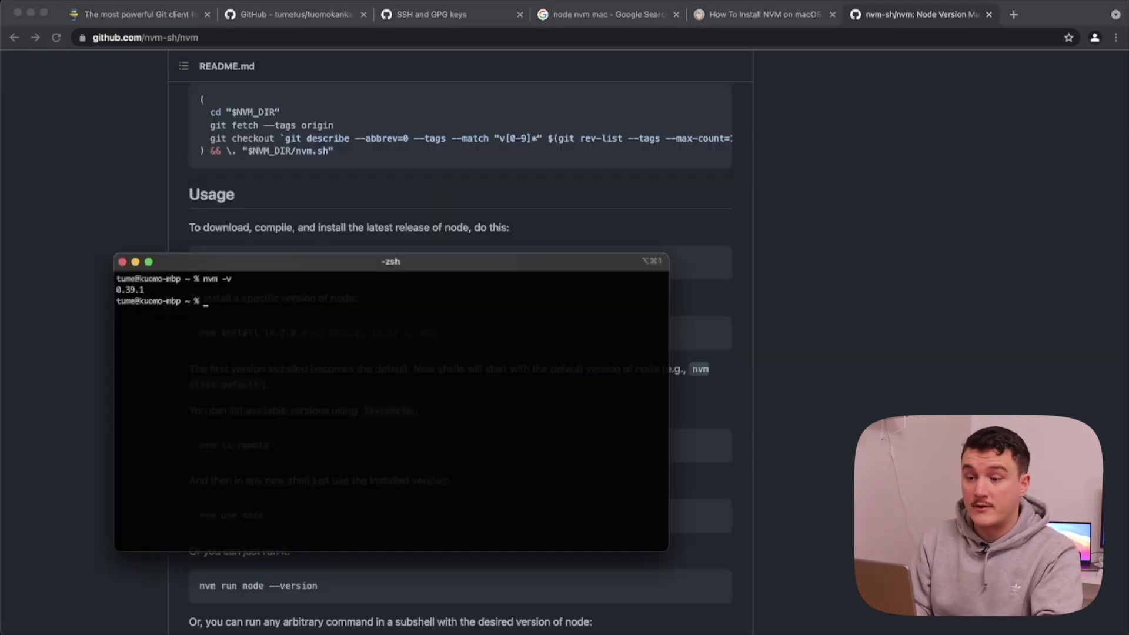
pyautogui.click(758, 214)
pyautogui.scroll(20, 759, 214)
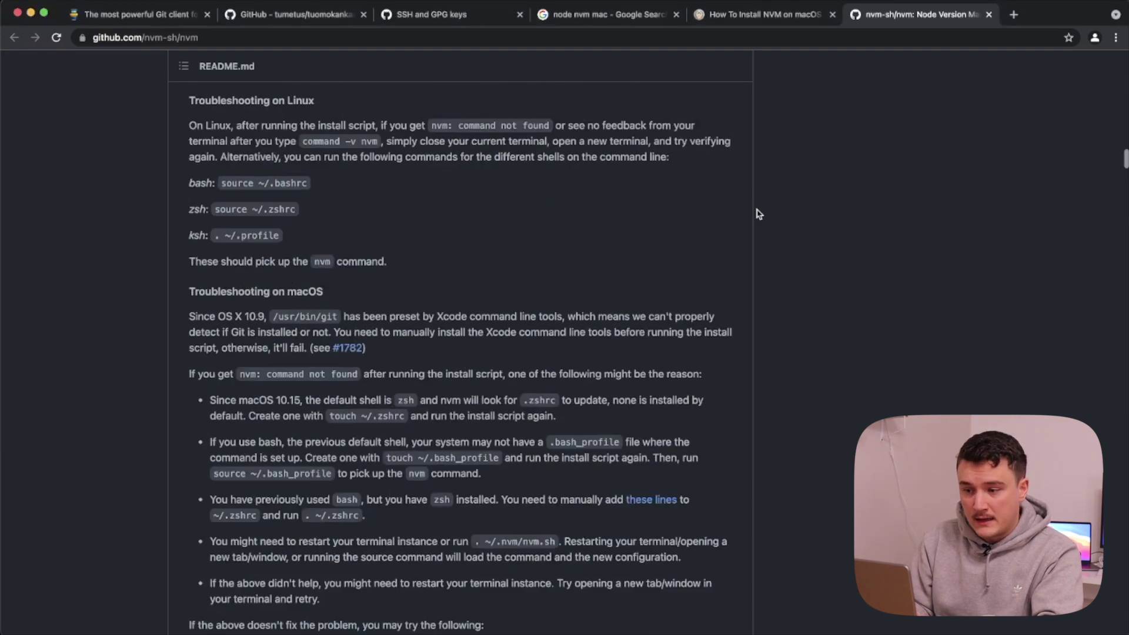
pyautogui.scroll(1, 759, 214)
pyautogui.scroll(-10, 759, 214)
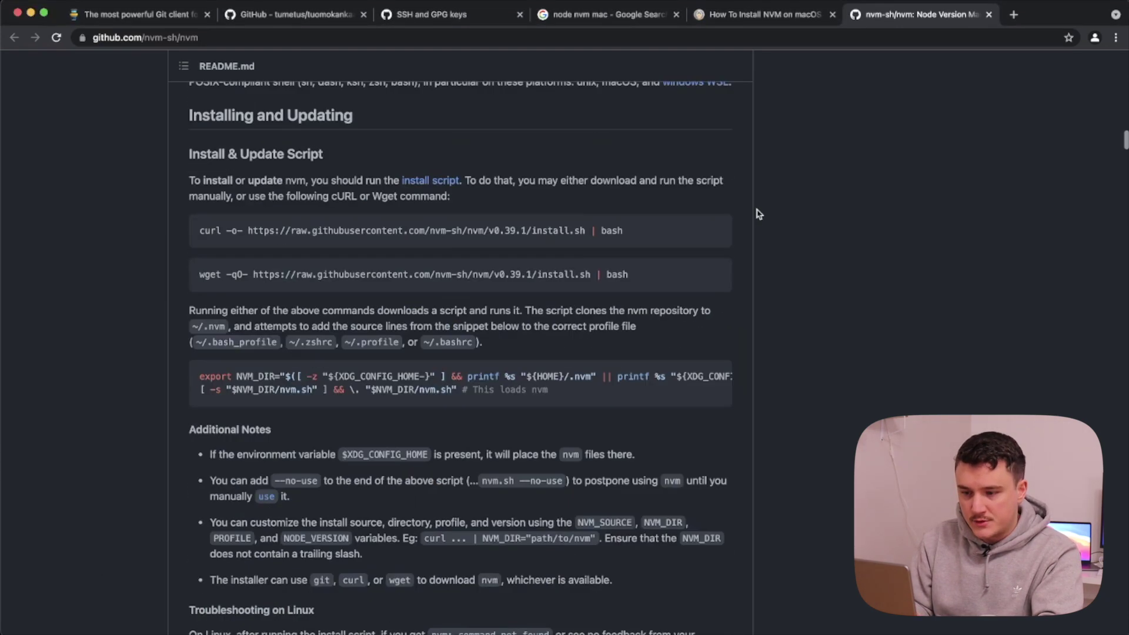
pyautogui.scroll(2, 758, 214)
# Examine the curl install script command for nvm v0.39.1 and the shell profile files it modifies
pyautogui.moveTo(647, 244); pyautogui.dragTo(197, 246)
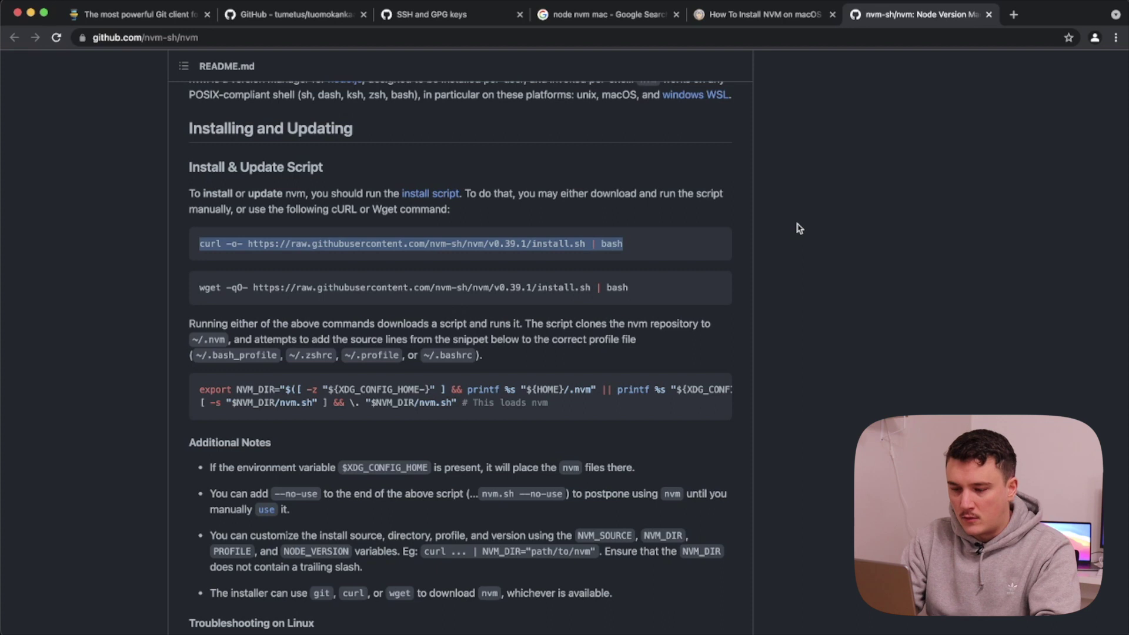
pyautogui.scroll(-2, 238, 393)
pyautogui.moveTo(202, 306); pyautogui.dragTo(469, 304)
pyautogui.click(529, 292)
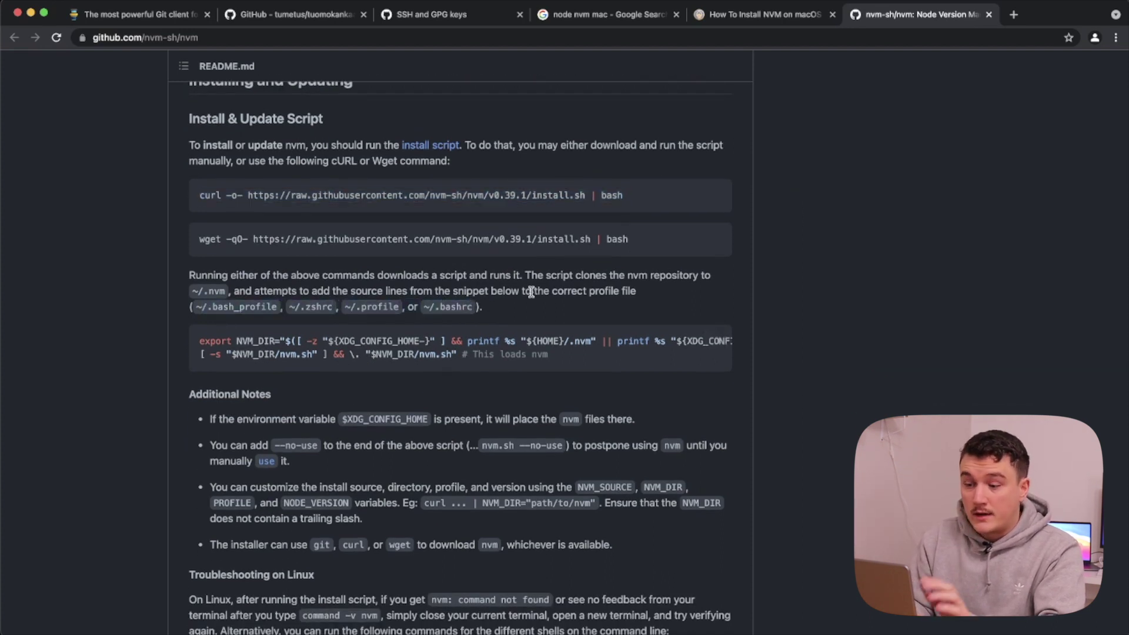
# Read the README's macOS troubleshooting notes on creating ~/.zshrc for zsh before rerunning the install script
pyautogui.scroll(-5, 361, 318)
pyautogui.scroll(-20, 361, 318)
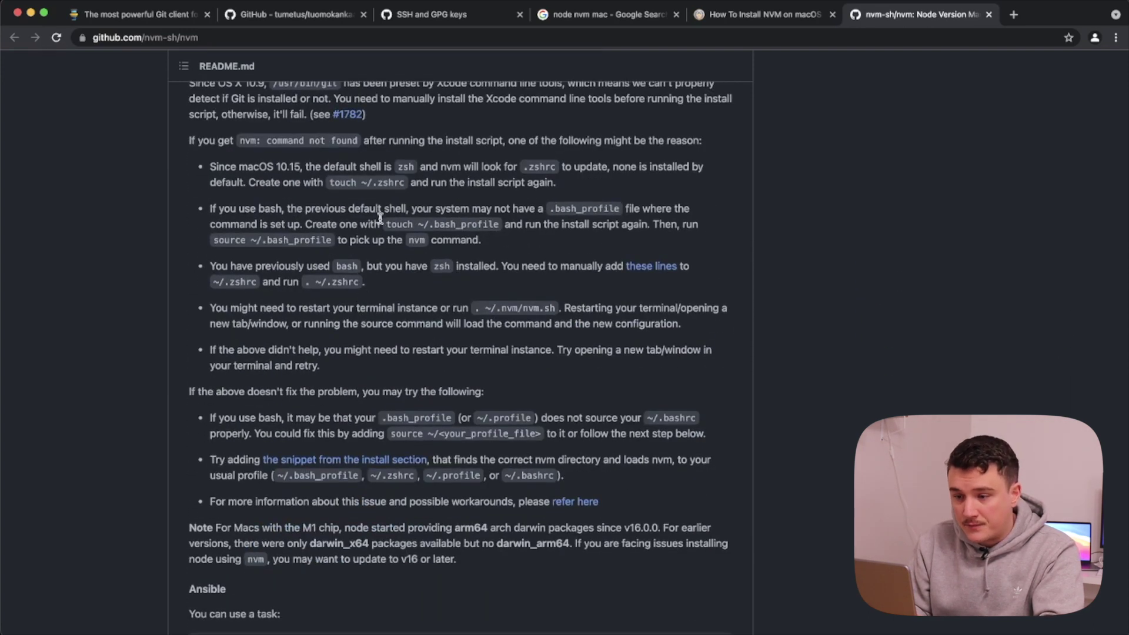
pyautogui.tripleClick(224, 162)
pyautogui.click(419, 206)
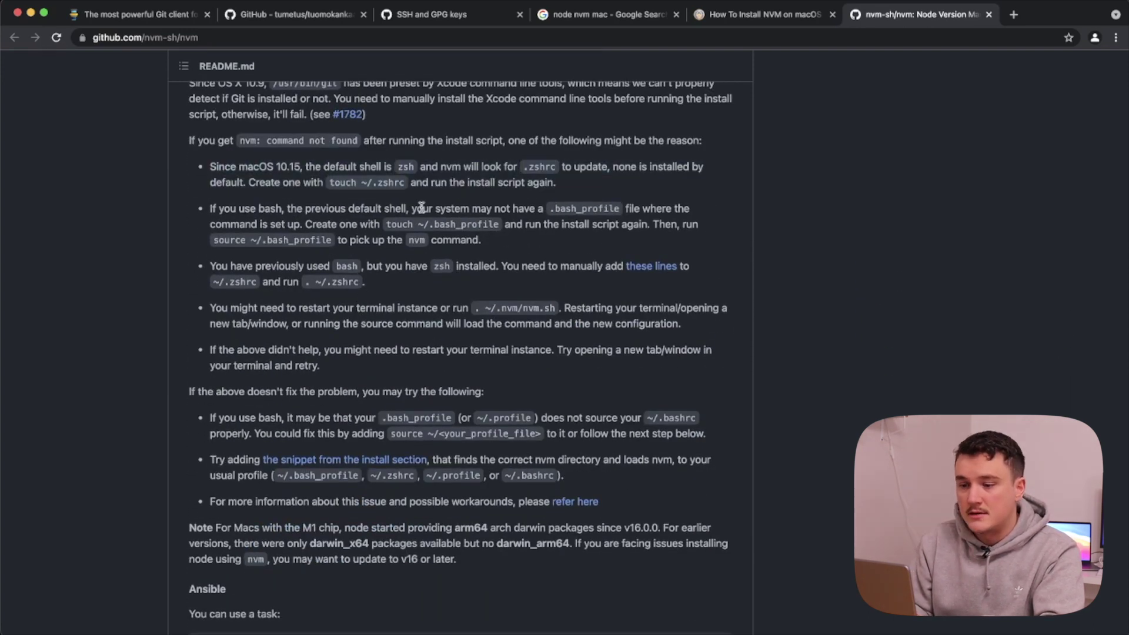
pyautogui.moveTo(363, 182); pyautogui.dragTo(411, 182)
pyautogui.click(411, 183)
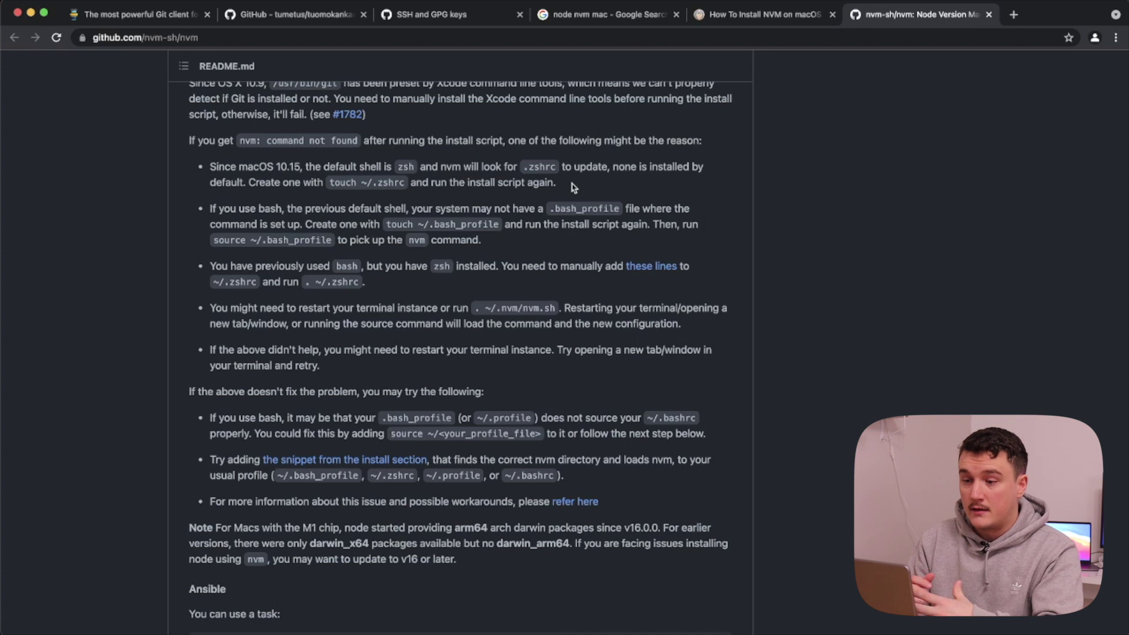
# Return to iTerm2 and run node -v to check for Node after the nvm installation
pyautogui.press('super+Tab')
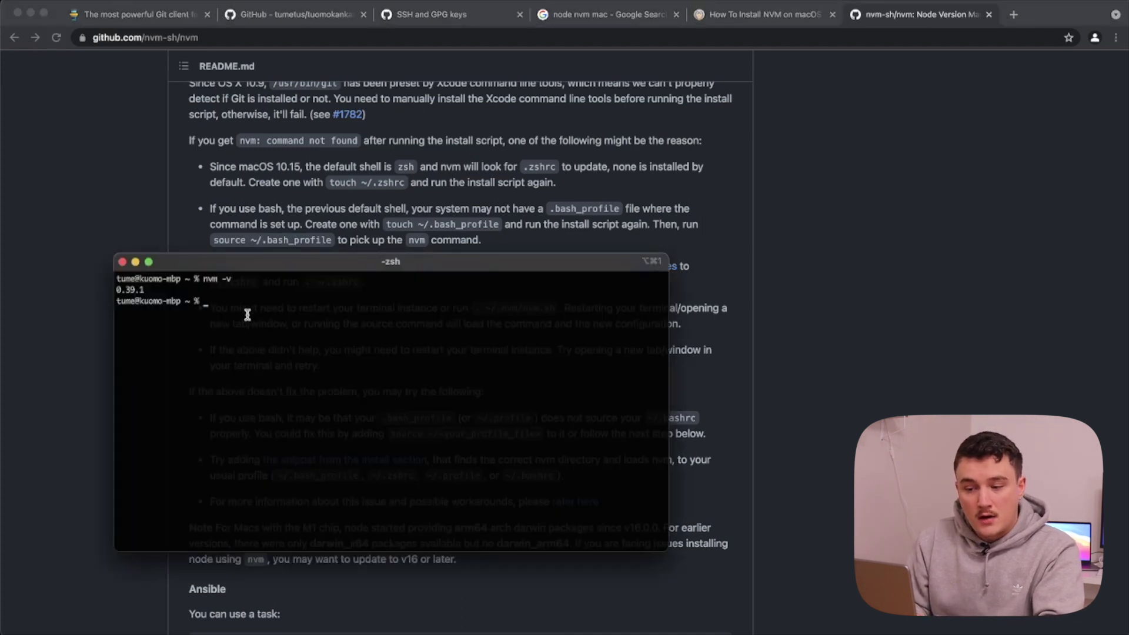
pyautogui.write('node -v')
pyautogui.press('Return')
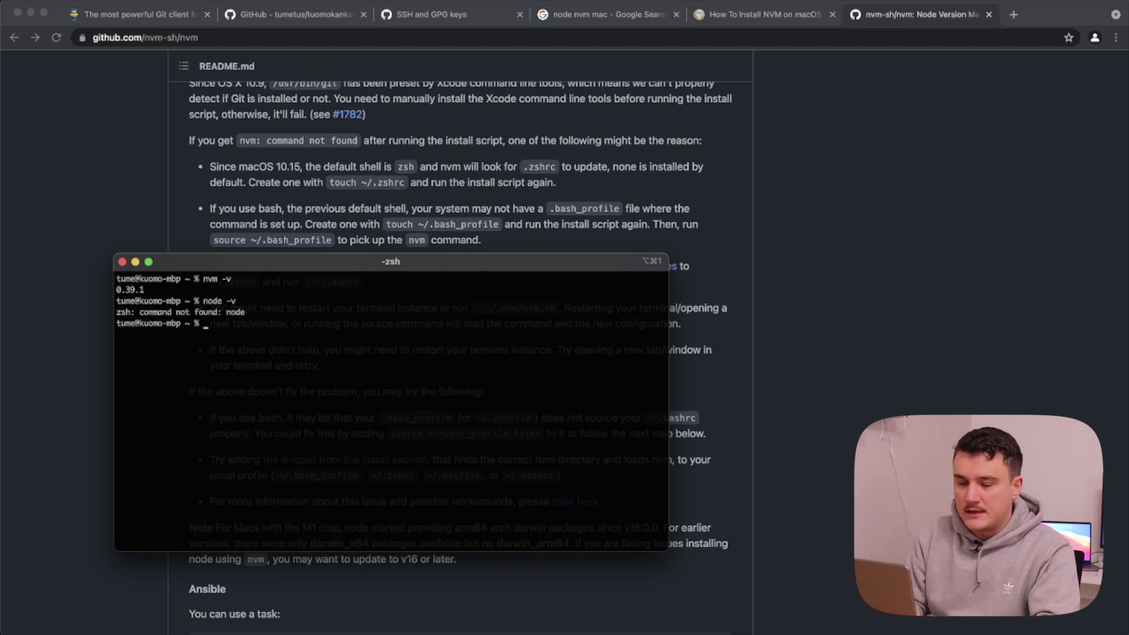
# Find the Usage section of the nvm README in Chrome for the commands that install Node
pyautogui.click(904, 317)
pyautogui.scroll(-15, 904, 317)
pyautogui.scroll(-15, 904, 317)
pyautogui.scroll(-10, 903, 318)
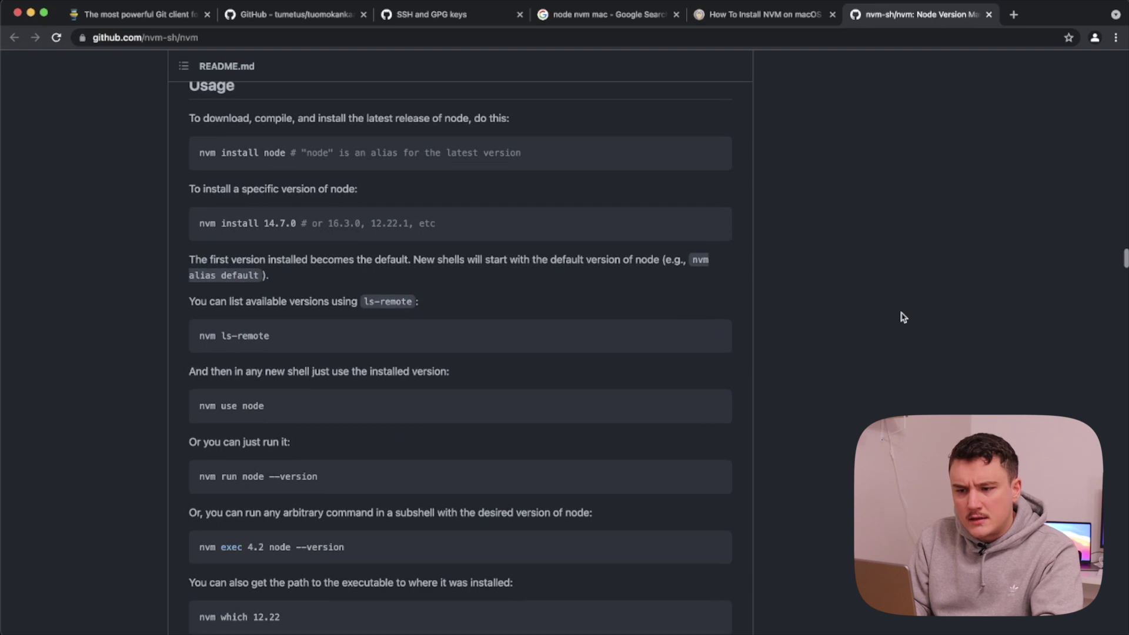
# Install the latest Node release in iTerm2 by running nvm install node
pyautogui.scroll(1, 677, 206)
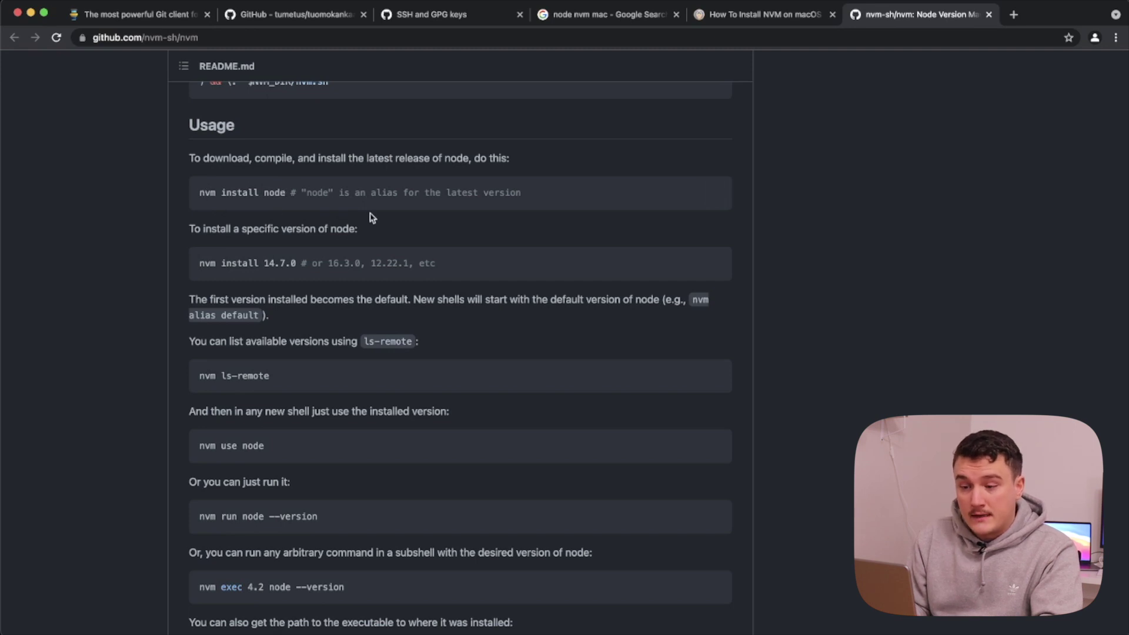
pyautogui.press('super+Tab')
pyautogui.write('nvm install node')
pyautogui.press('Return')
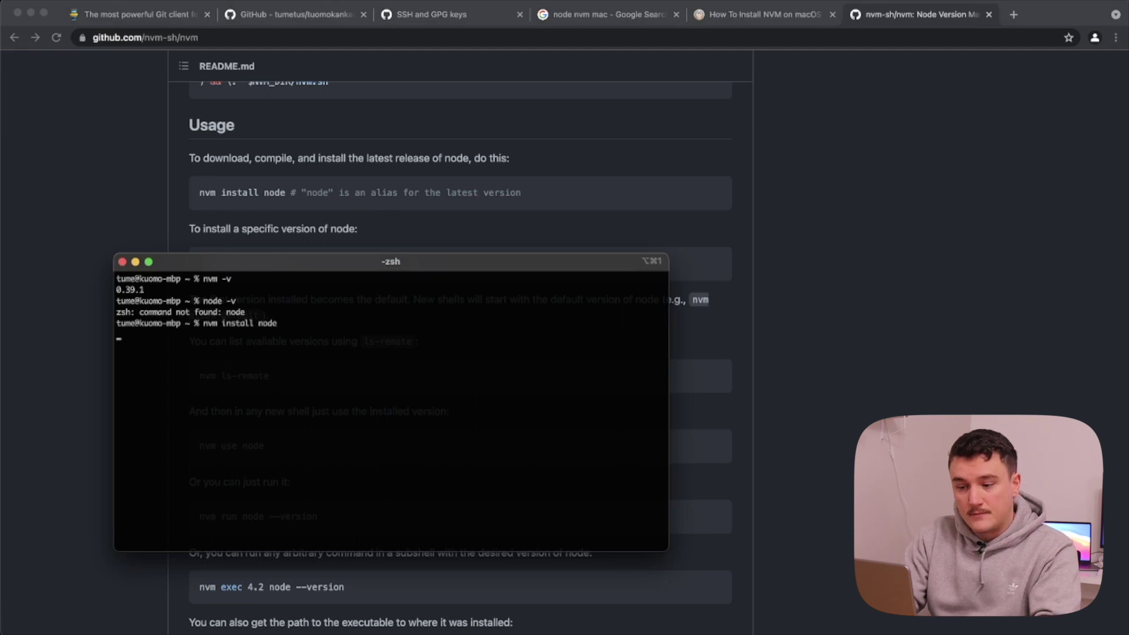
# Check the installed Node version by running node -v in the terminal
pyautogui.tripleClick(423, 434)
pyautogui.click(410, 431)
pyautogui.write('v')
pyautogui.press('Return')
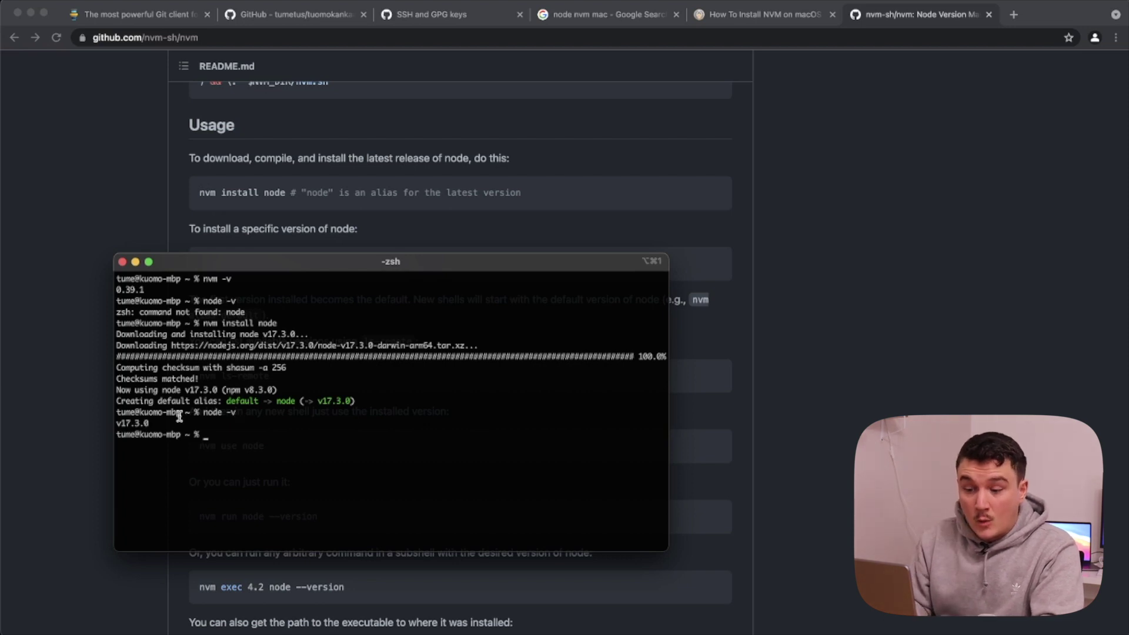
pyautogui.tripleClick(153, 423)
pyautogui.click(198, 419)
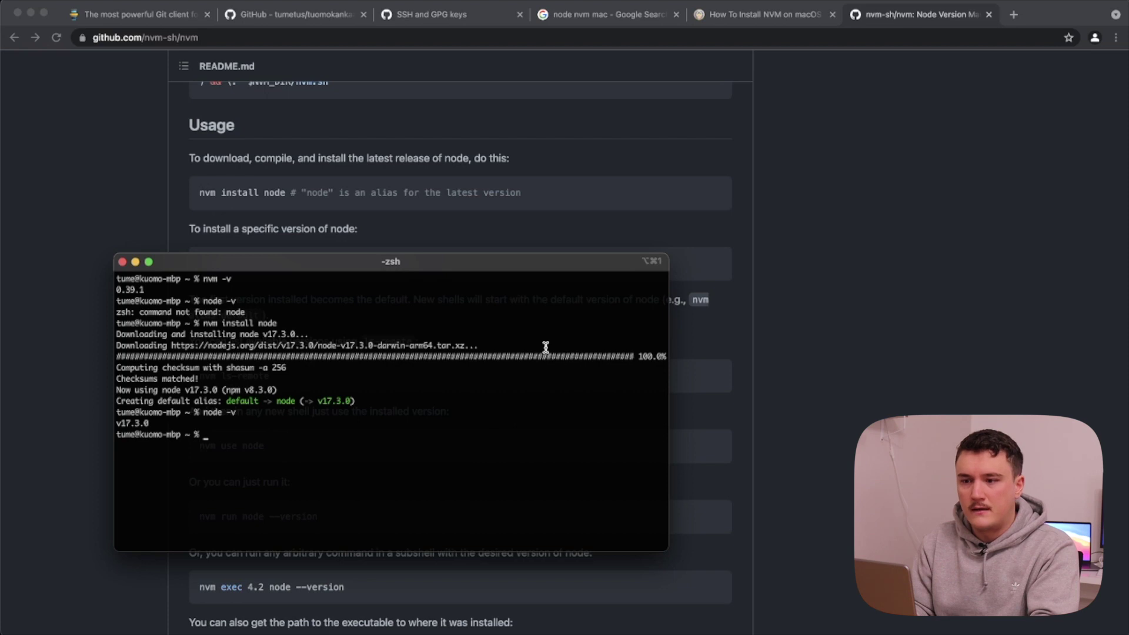
# Search Google in Chrome for vs code, open the Visual Studio Code website and download the Mac Universal build
pyautogui.click(789, 272)
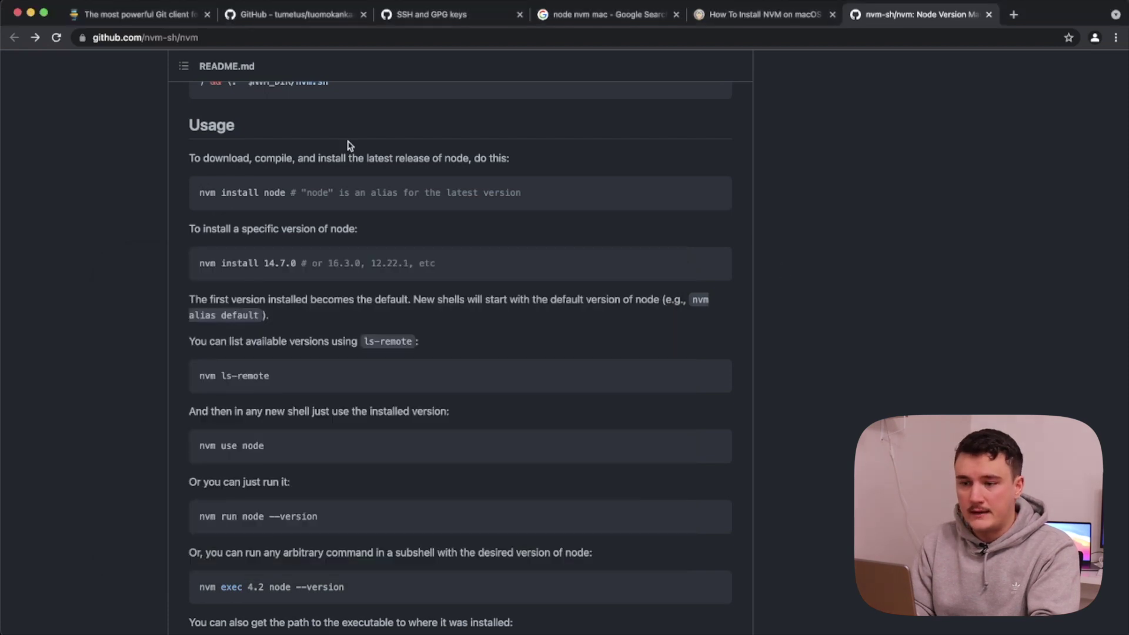
pyautogui.click(213, 37)
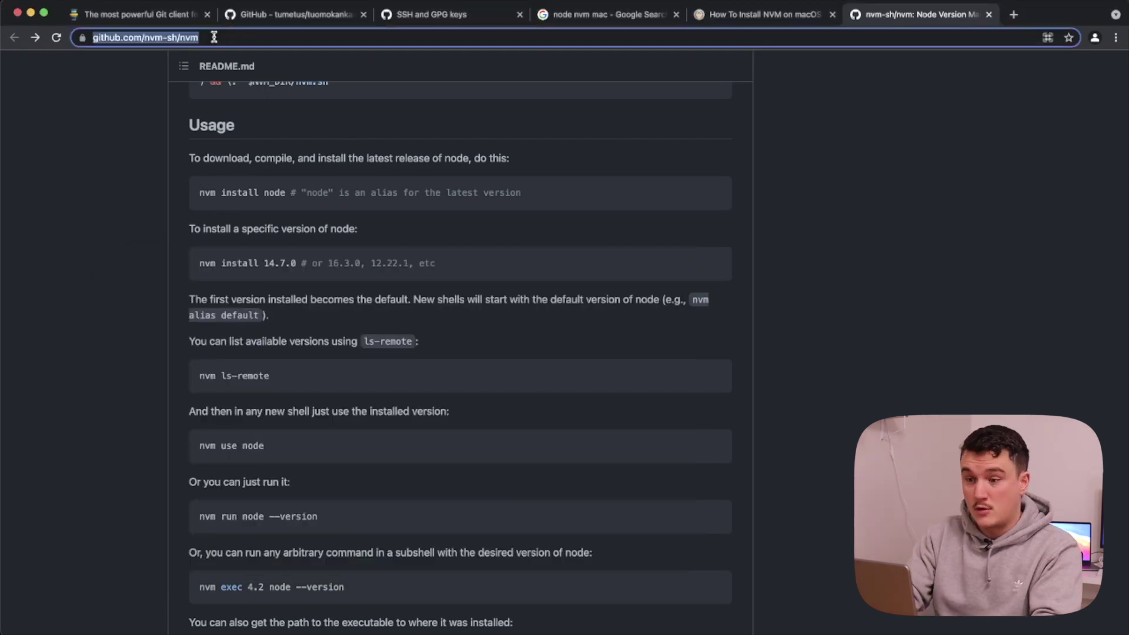
pyautogui.write('vs code')
pyautogui.press('Return')
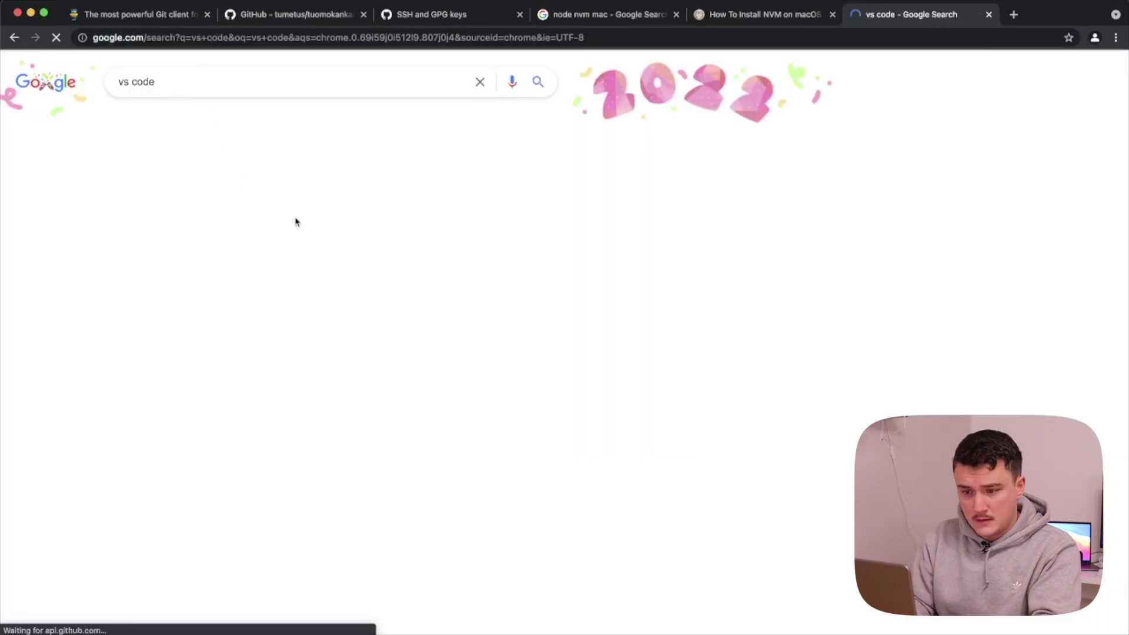
pyautogui.click(347, 195)
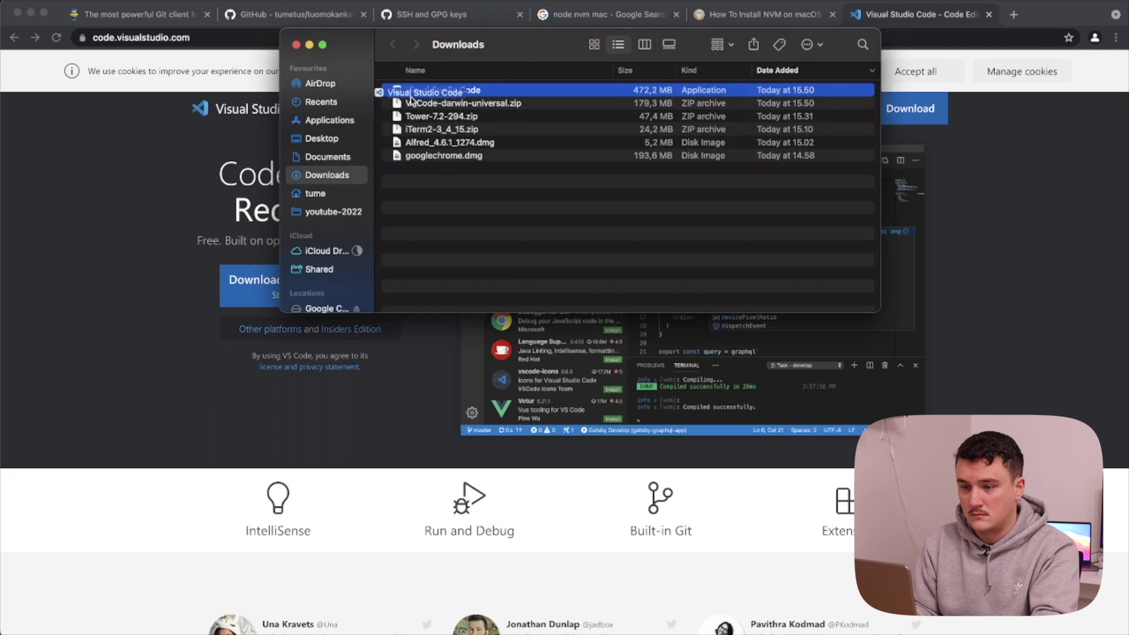
# Move Visual Studio Code from Downloads into the Applications folder and launch it through an Alfred search for code
pyautogui.moveTo(388, 93); pyautogui.dragTo(353, 120)
pyautogui.press('super+w')
pyautogui.press('super+space')
pyautogui.write('code')
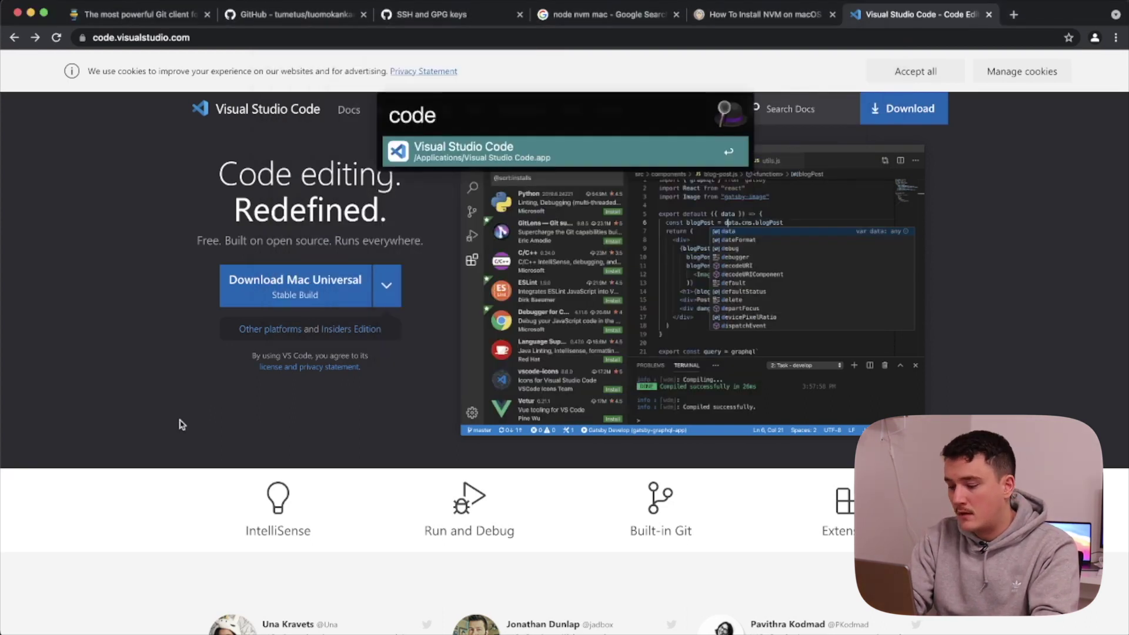
pyautogui.press('Return')
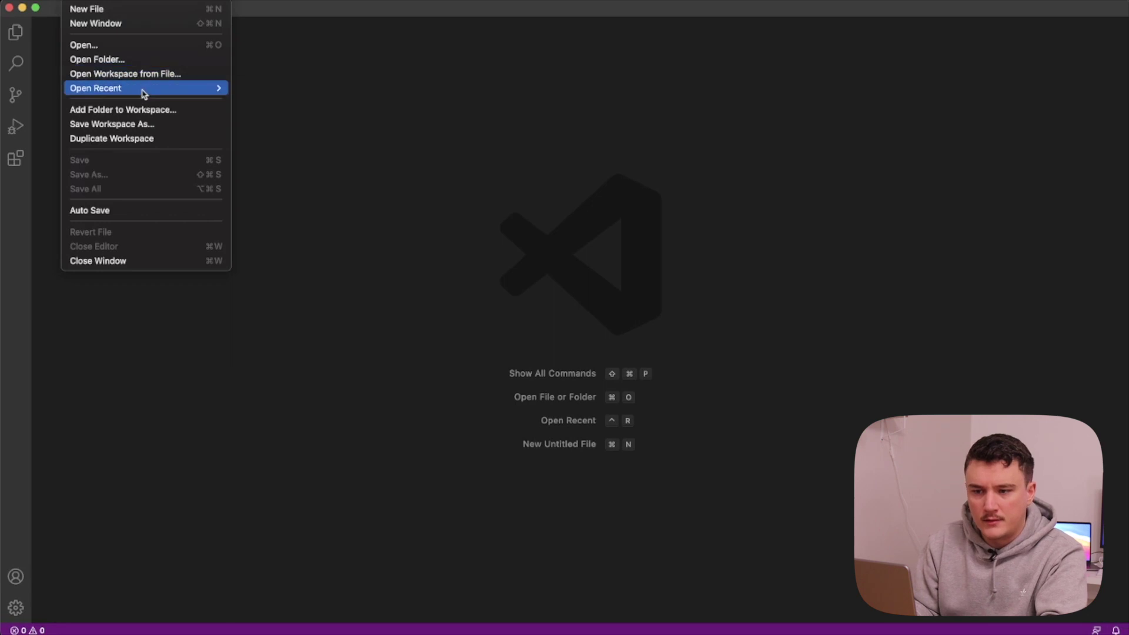
# Open the cloned repository's folder from the home directory in Visual Studio Code
pyautogui.click(106, 59)
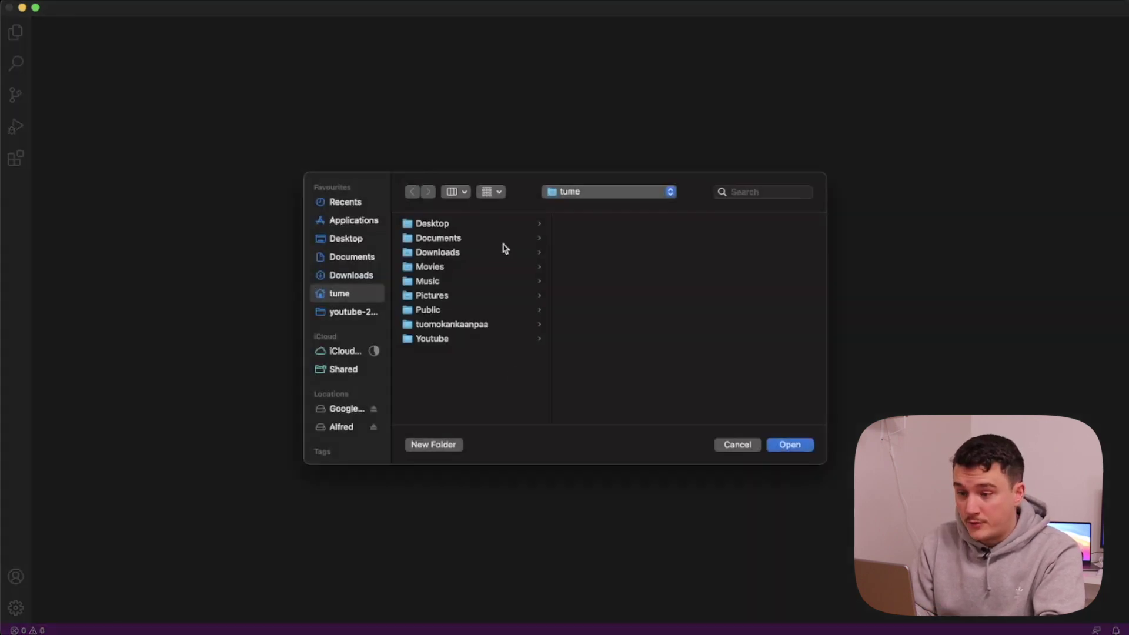
pyautogui.click(443, 324)
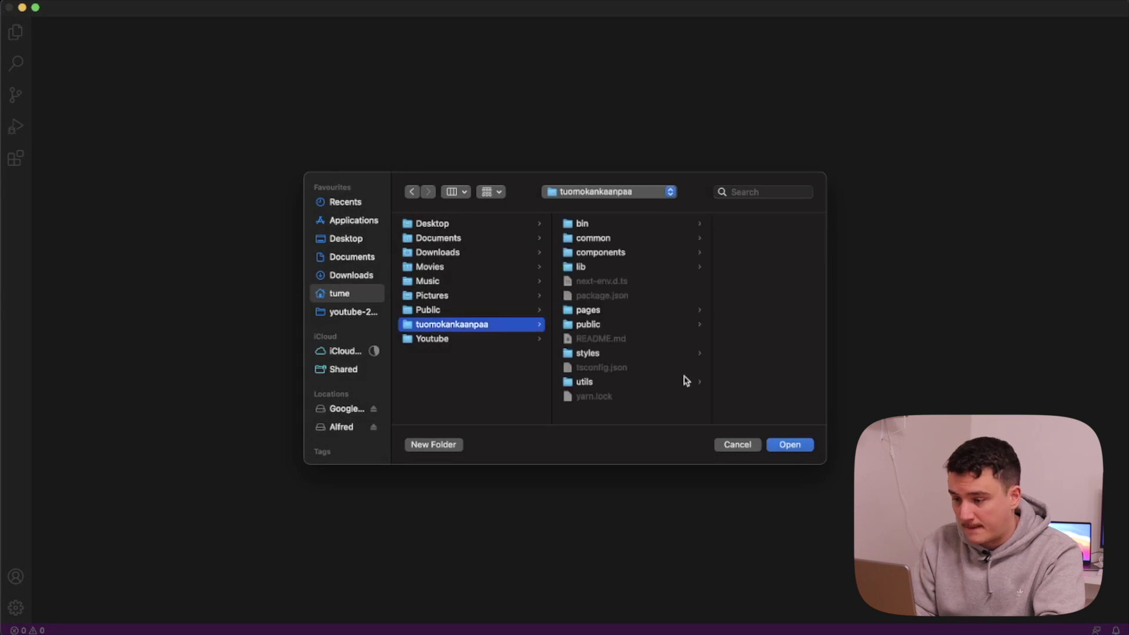
pyautogui.press('Return')
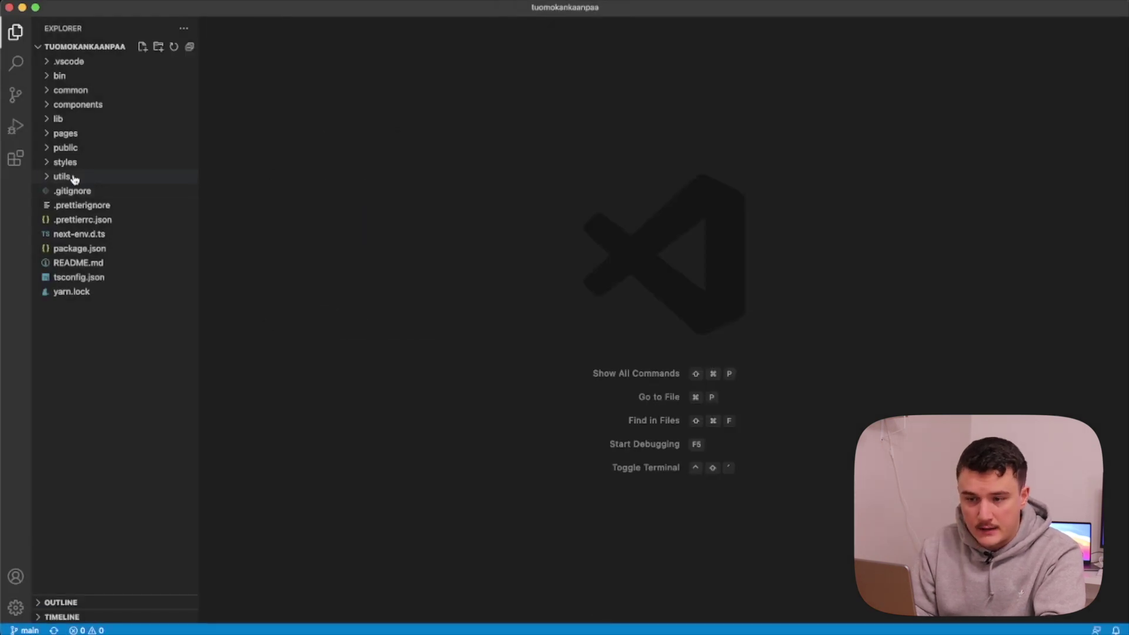
# View _app.tsx from the pages folder, then close the file and collapse the folder
pyautogui.click(76, 133)
pyautogui.click(70, 177)
pyautogui.click(549, 290)
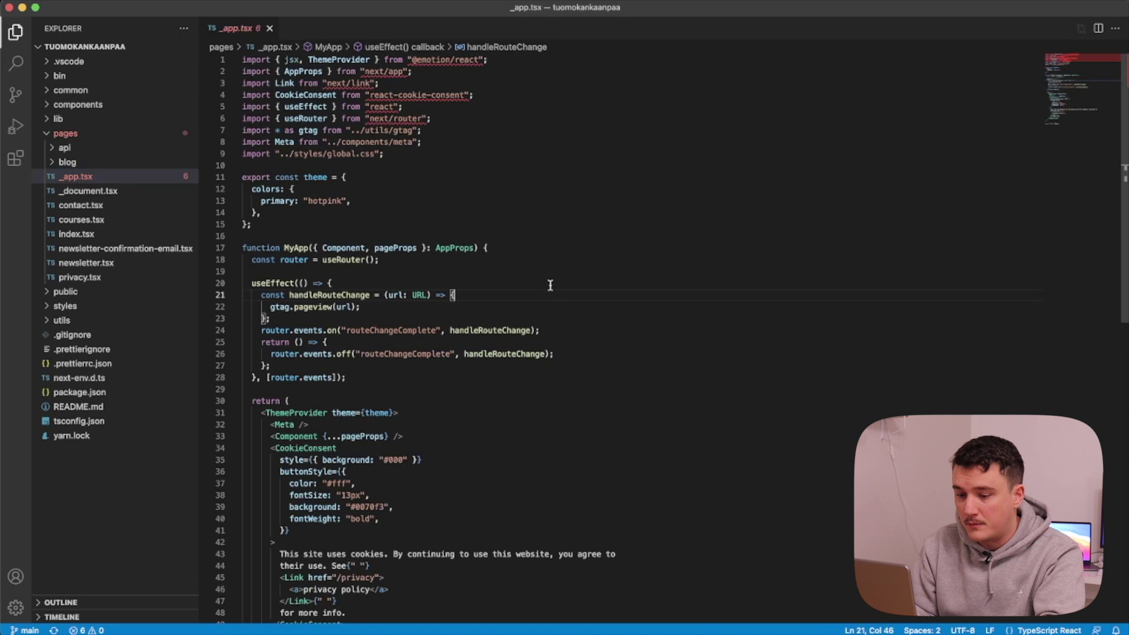
pyautogui.scroll(-3, 549, 284)
pyautogui.press('super+w')
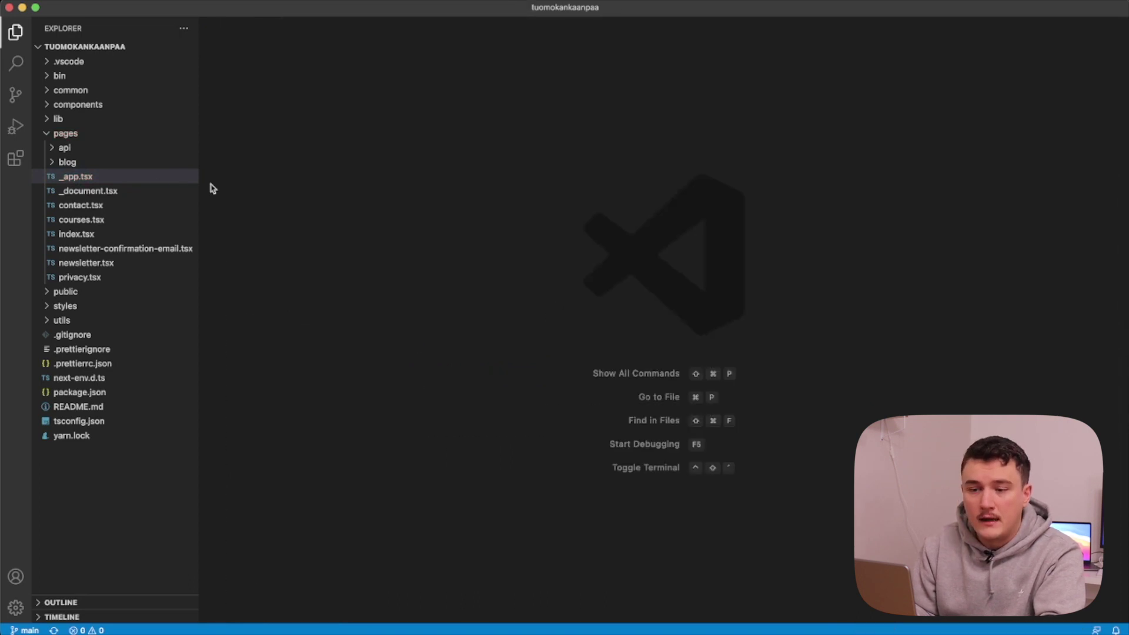
pyautogui.click(81, 134)
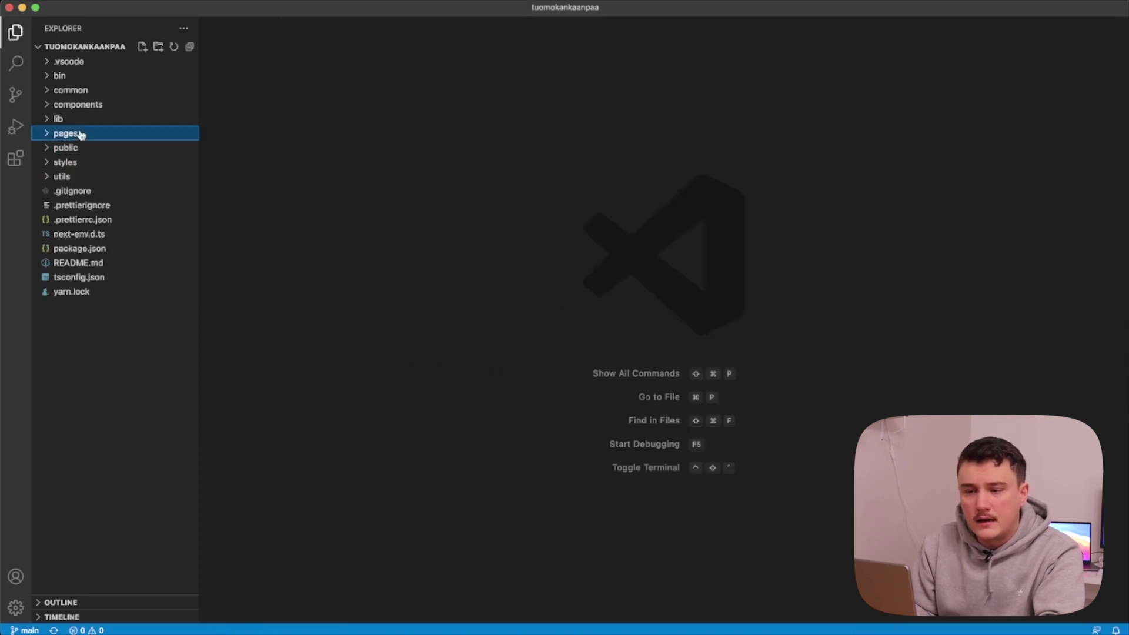
pyautogui.click(472, 234)
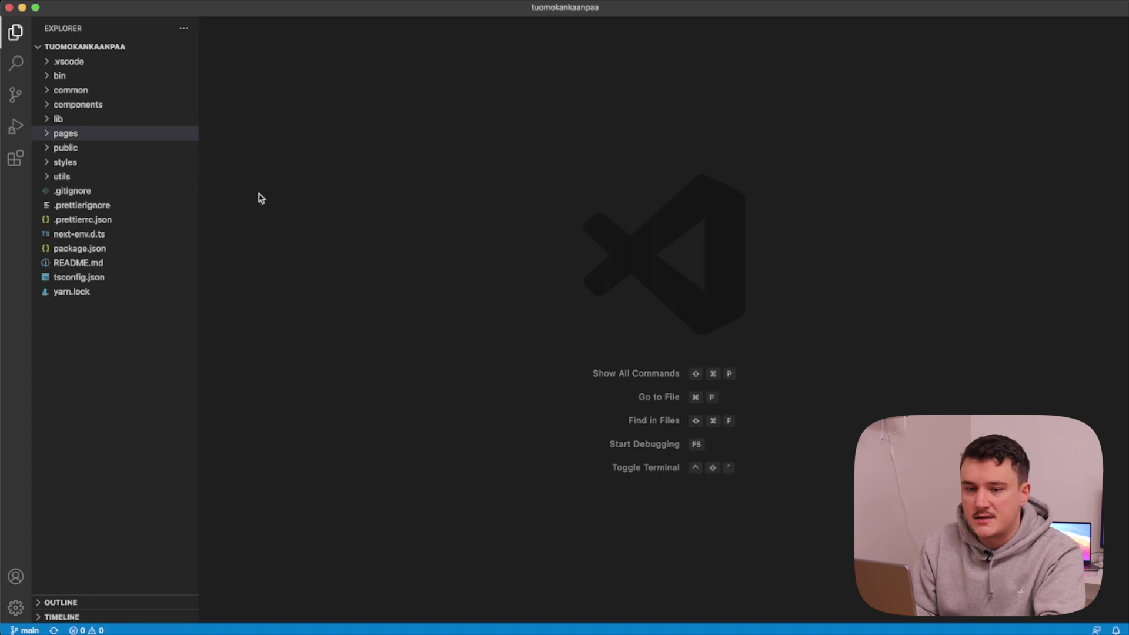
# Search the extension marketplace for aura and view the details page of Aura Theme
pyautogui.click(15, 157)
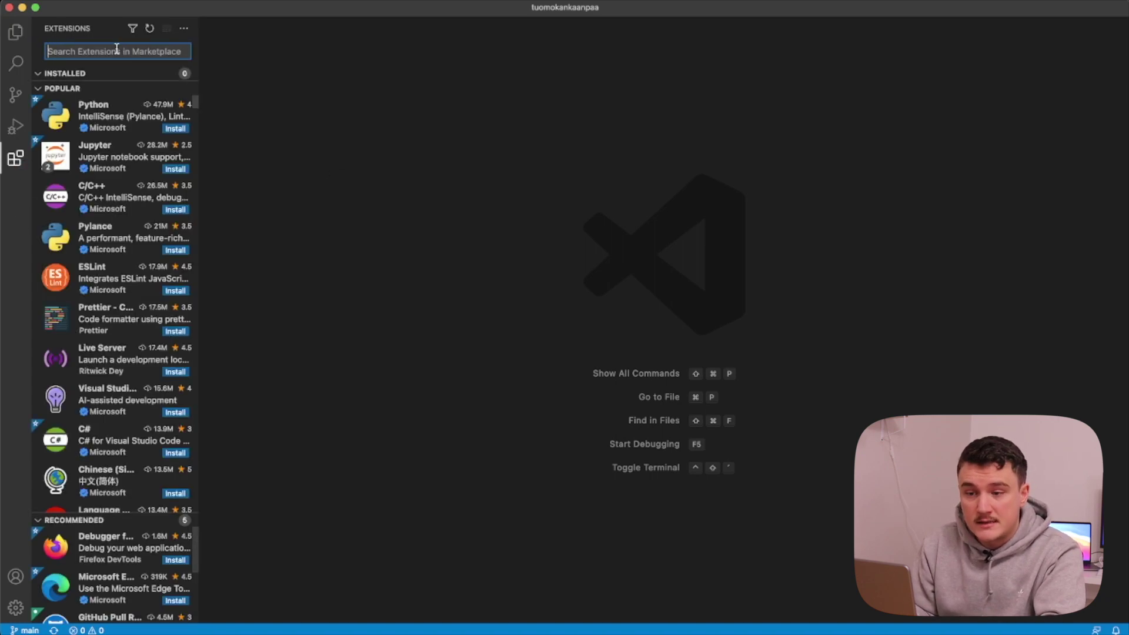
pyautogui.write('aura')
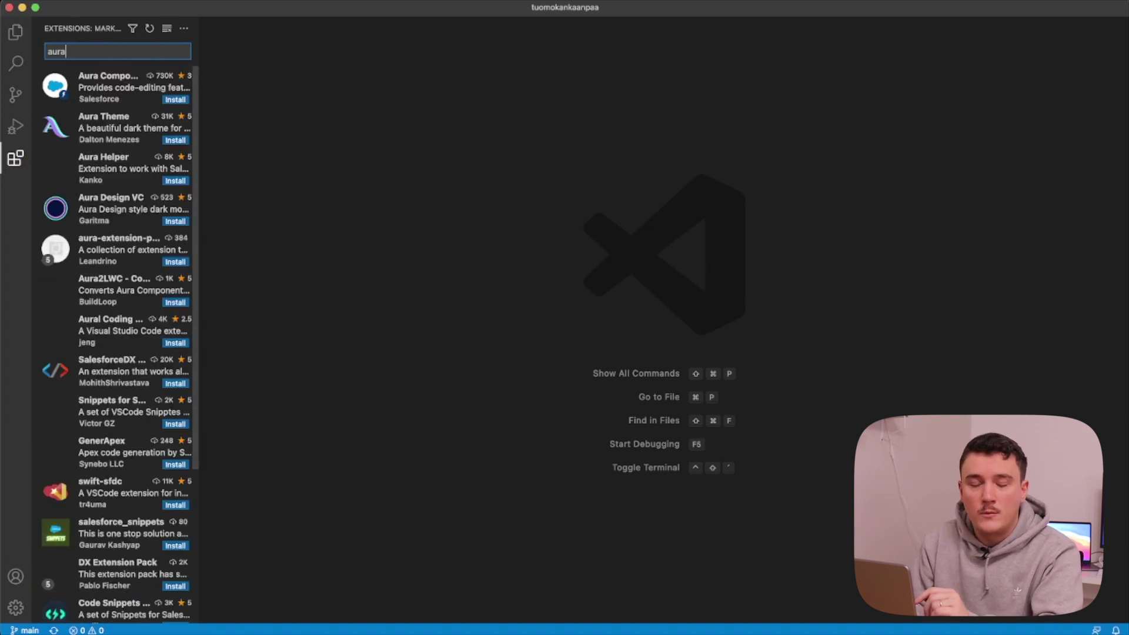
pyautogui.click(124, 131)
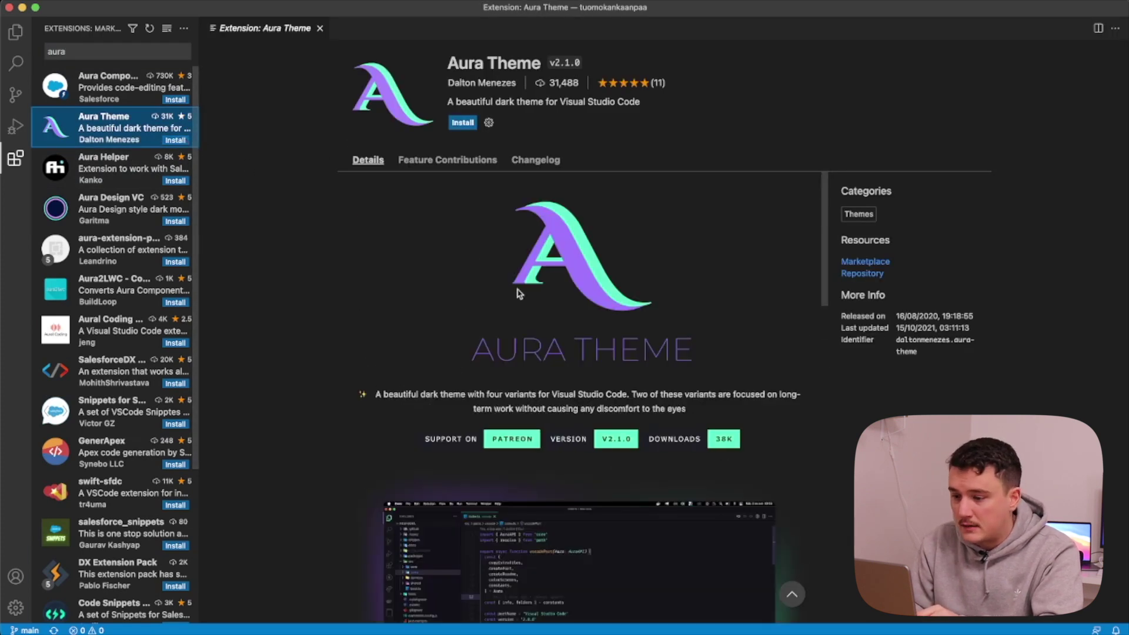
pyautogui.scroll(-5, 523, 303)
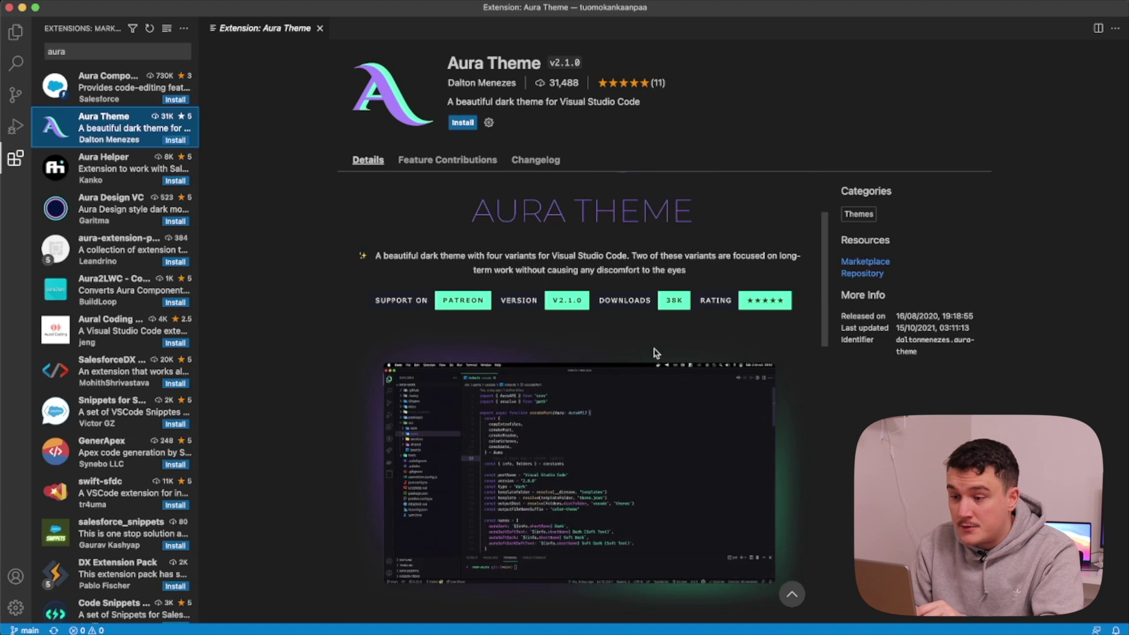
# Install Aura Theme, apply the Aura Dark (Soft Text) color theme and close the extension page
pyautogui.click(464, 123)
pyautogui.scroll(-5, 469, 126)
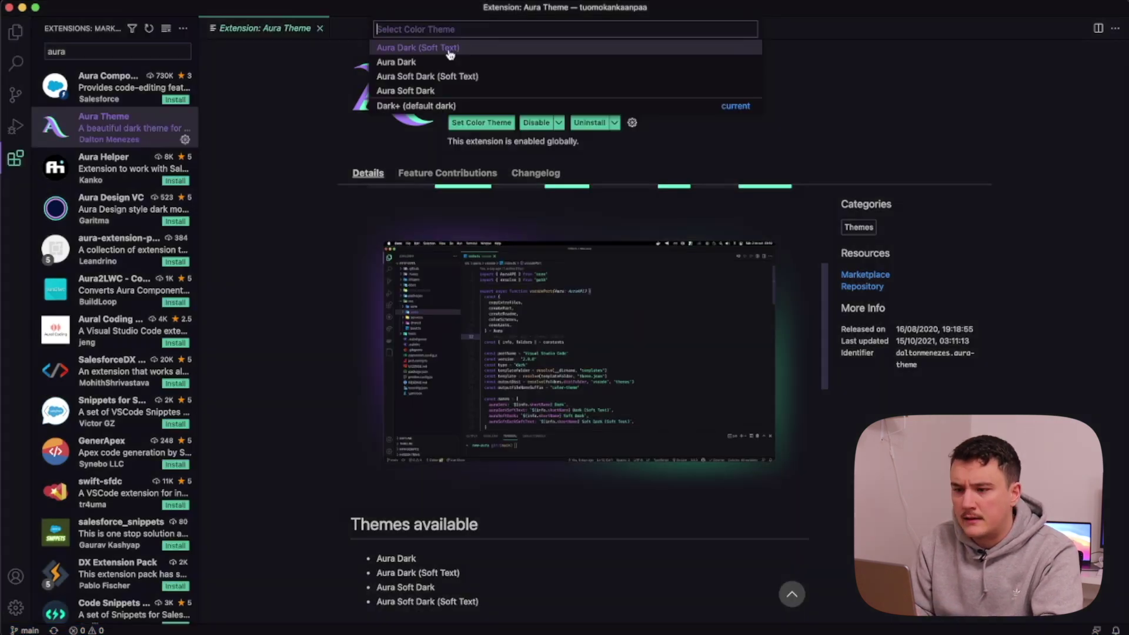
pyautogui.click(449, 51)
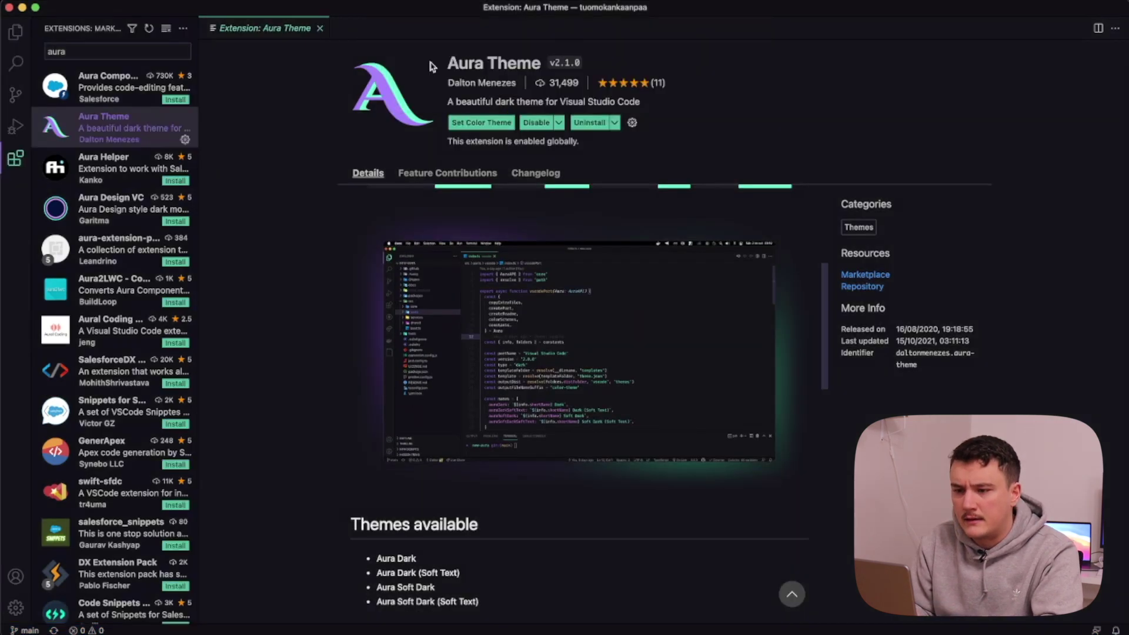
pyautogui.press('super+w')
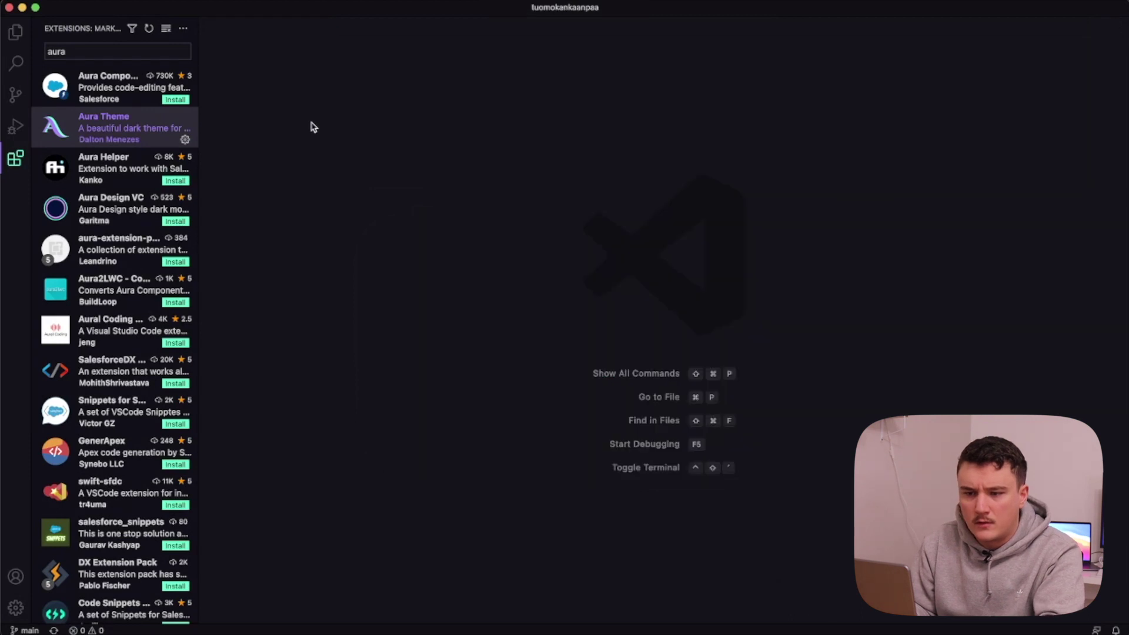
# Return to the project files and view pages/_app.tsx with the new color theme
pyautogui.click(16, 31)
pyautogui.click(67, 135)
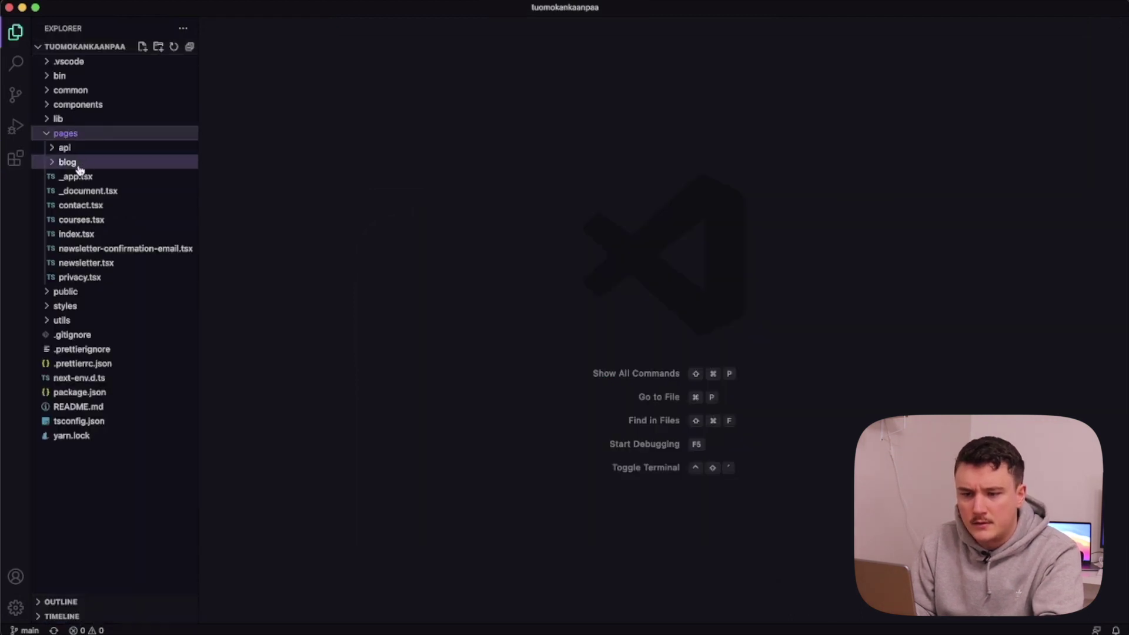
pyautogui.click(76, 177)
pyautogui.scroll(-5, 580, 325)
pyautogui.scroll(6, 580, 324)
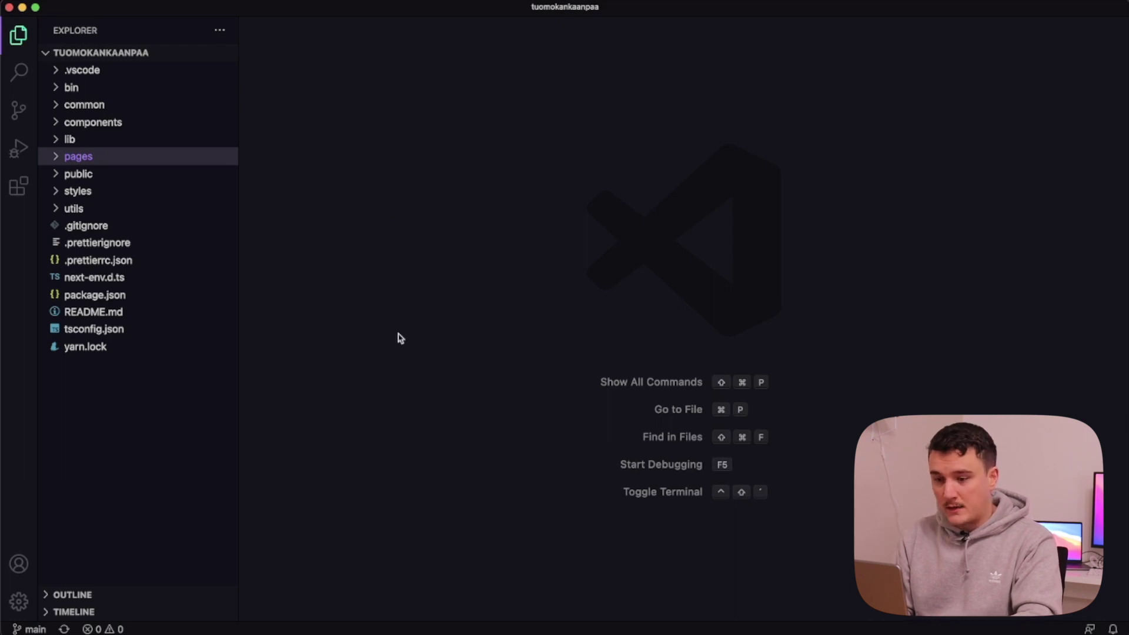
# Switch to Chrome, search Google for postman and open the Postman website
pyautogui.press('super+Tab')
pyautogui.press('super+Tab')
pyautogui.press('super+Tab')
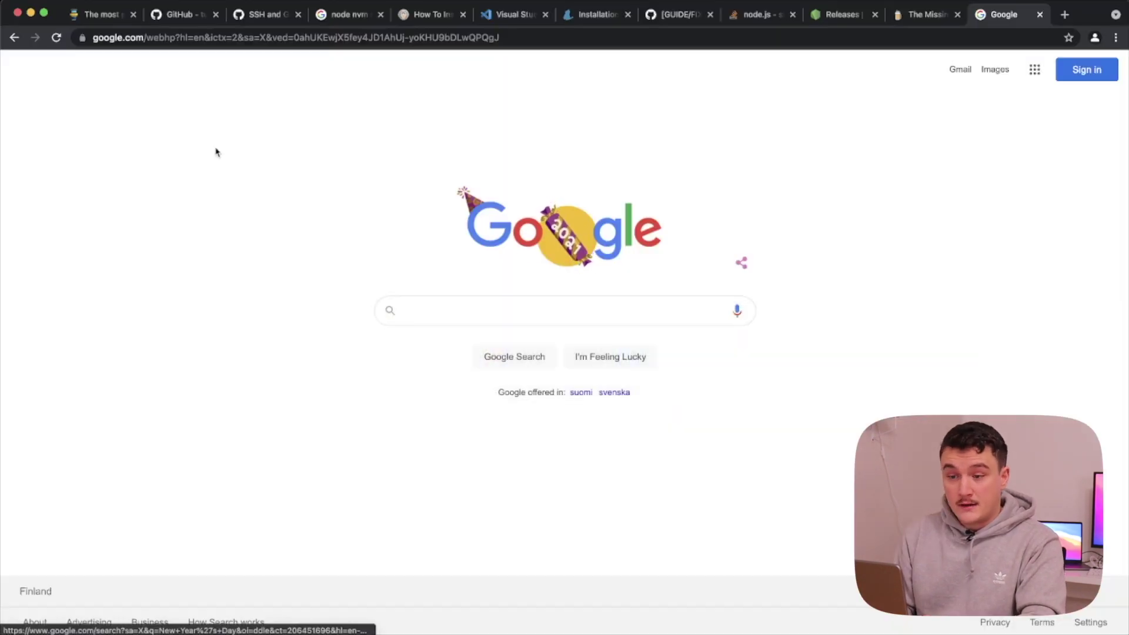
pyautogui.click(452, 321)
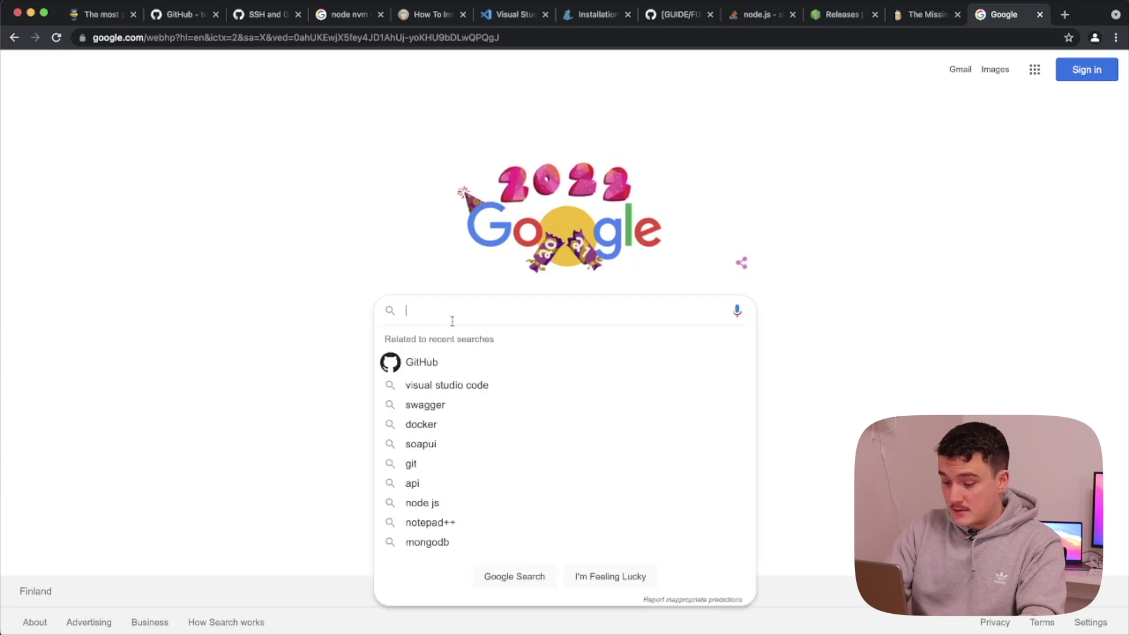
pyautogui.write('postman')
pyautogui.press('Return')
pyautogui.click(252, 194)
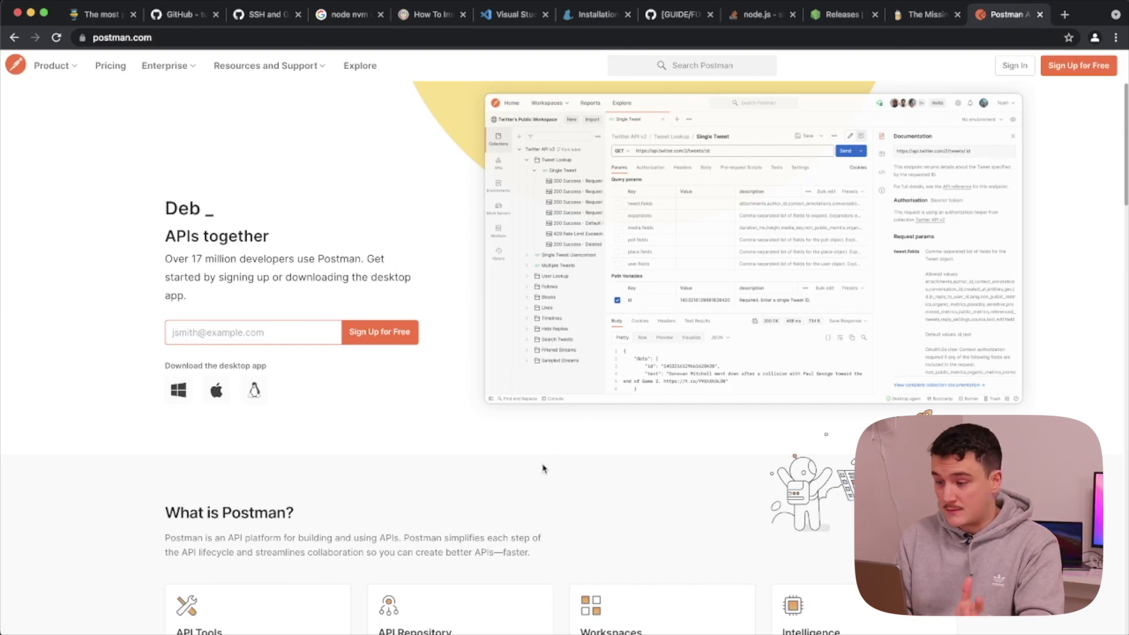
# Look through the Postman homepage and open the download page for the Postman app
pyautogui.scroll(-3, 260, 438)
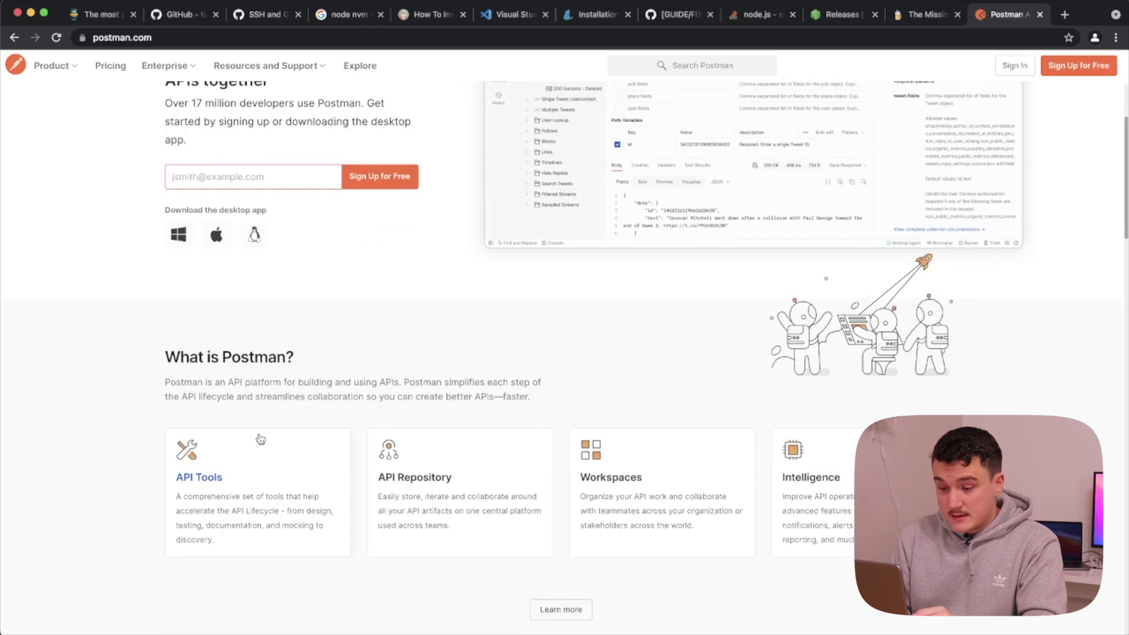
pyautogui.scroll(3, 314, 371)
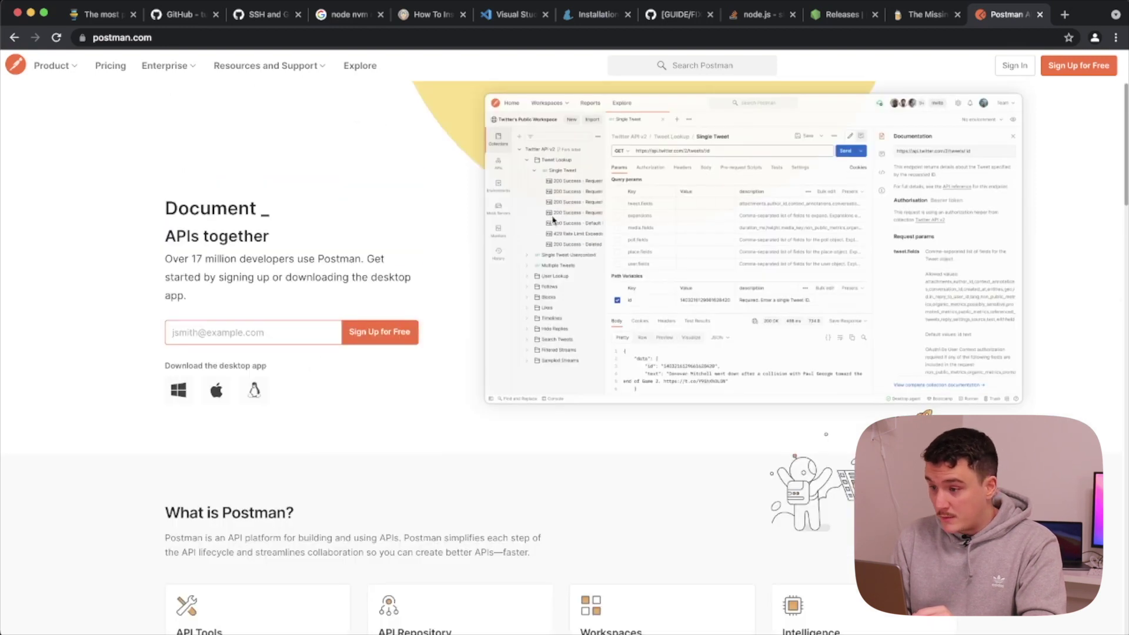
pyautogui.scroll(-3, 438, 166)
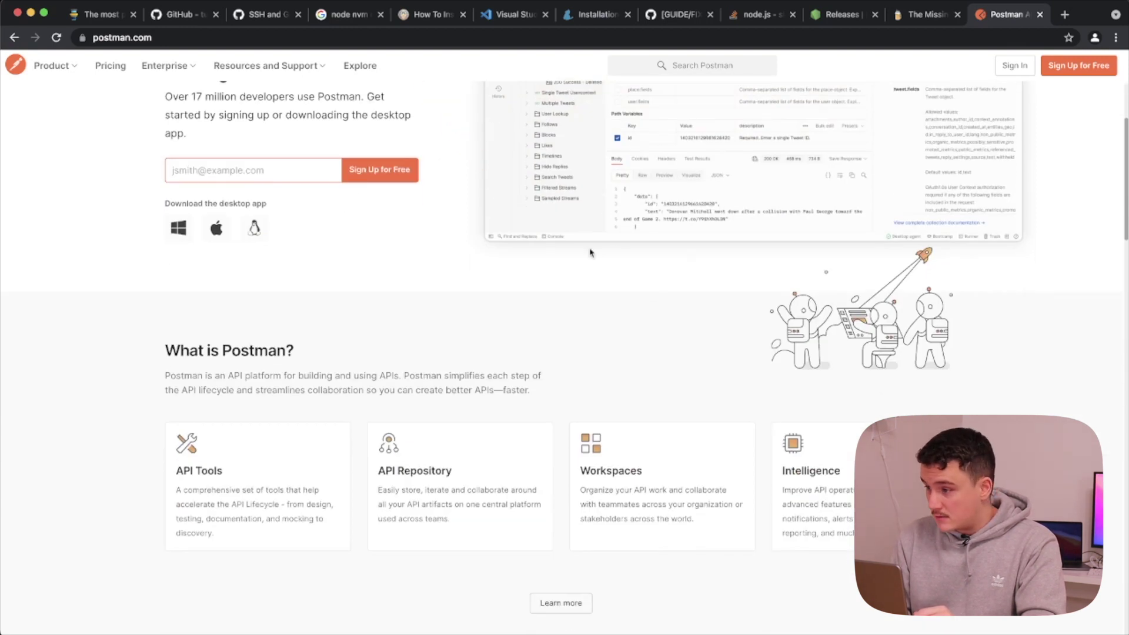
pyautogui.scroll(-10, 650, 290)
pyautogui.scroll(12, 653, 290)
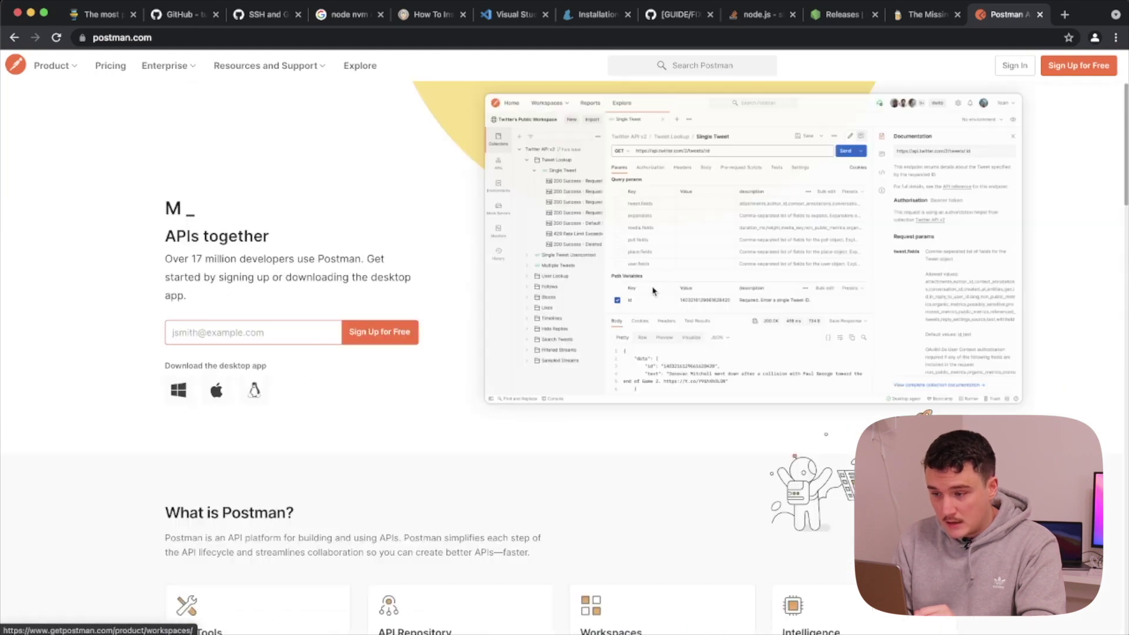
pyautogui.moveTo(52, 65)
pyautogui.click(62, 202)
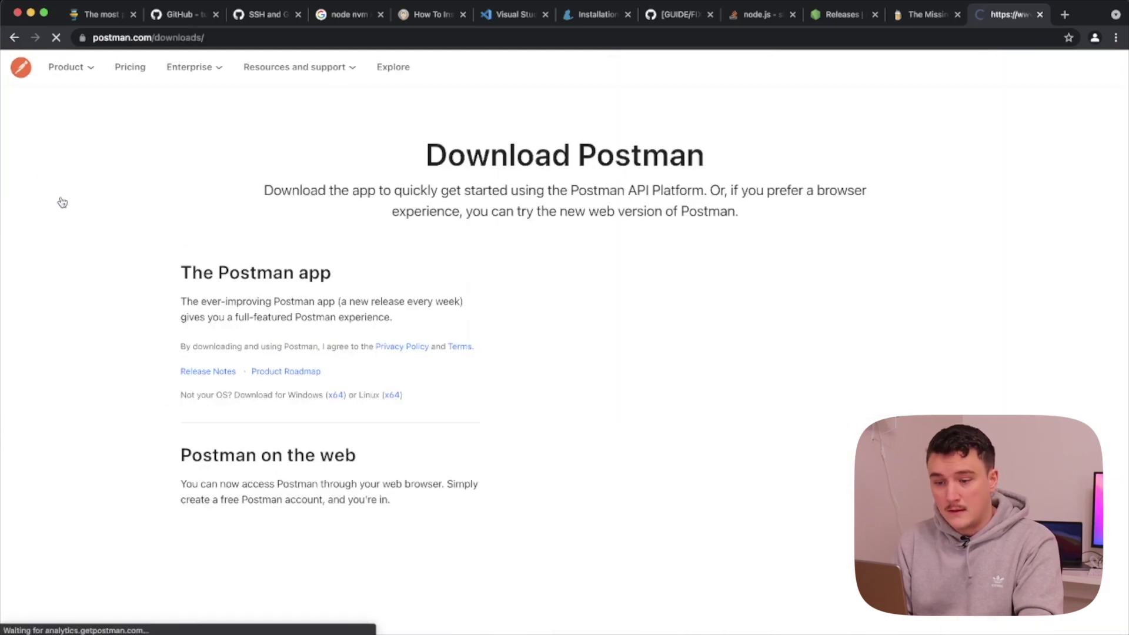
# Download the Mac Apple Chip version of the Postman app and extract the downloaded zip archive
pyautogui.scroll(-2, 371, 259)
pyautogui.scroll(-1, 370, 262)
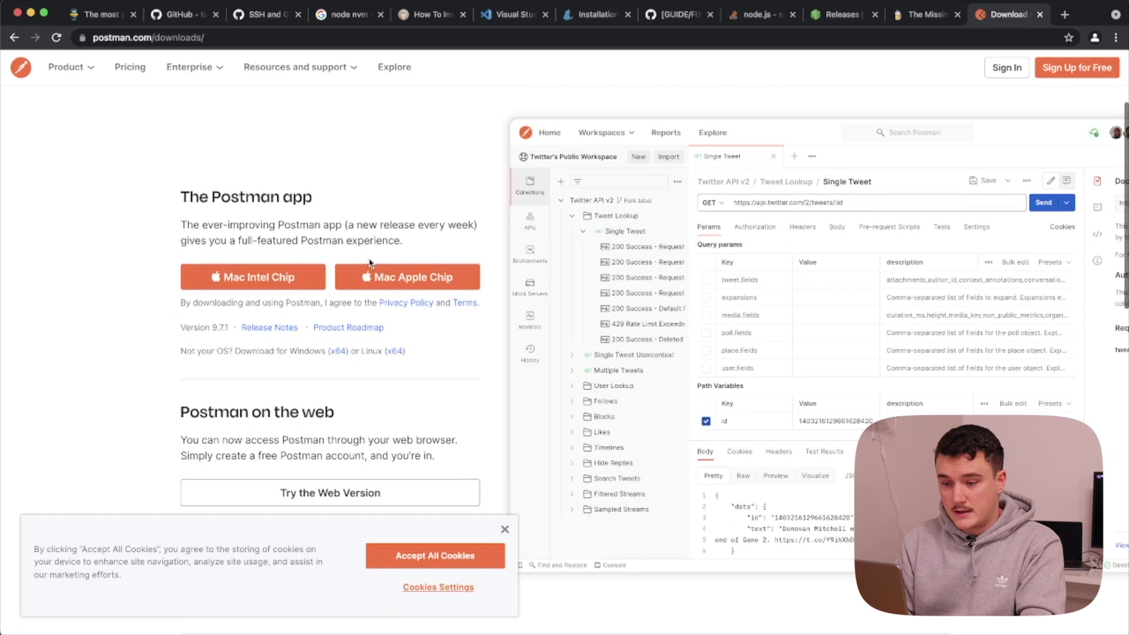
pyautogui.click(416, 278)
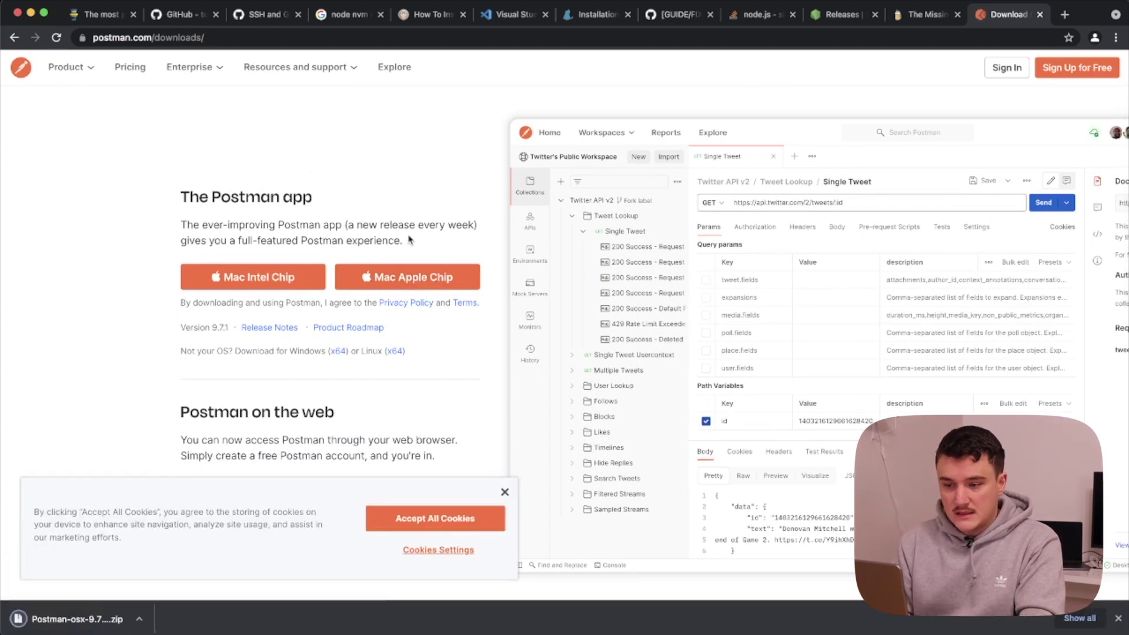
pyautogui.click(89, 618)
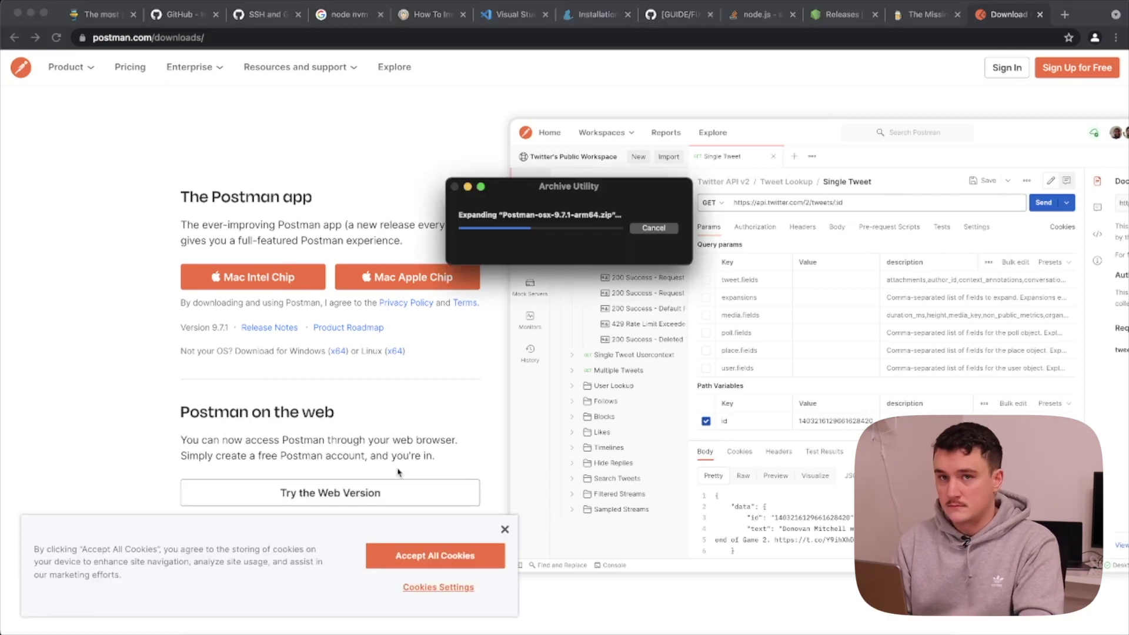
pyautogui.click(98, 174)
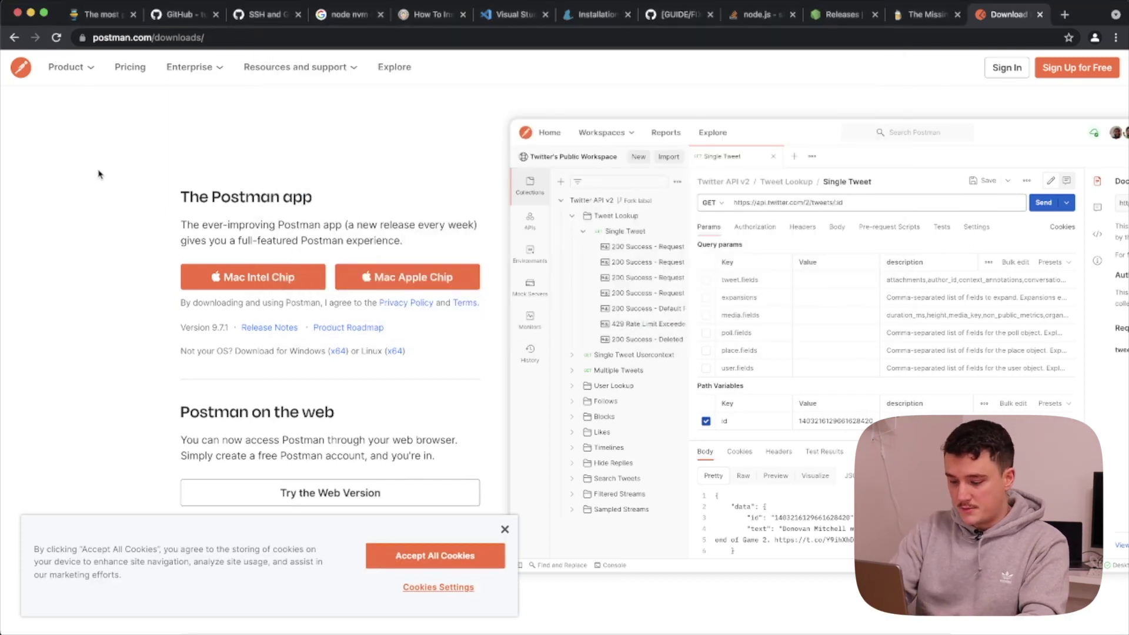
# Try to find the Postman app through the Alfred launcher
pyautogui.hotkey('alt', 'space')
pyautogui.write('postm')
pyautogui.press('BackSpace')
pyautogui.press('BackSpace')
pyautogui.write('tman')
pyautogui.press('super+BackSpace')
pyautogui.write('post')
pyautogui.press('BackSpace')
pyautogui.press('BackSpace')
pyautogui.press('BackSpace')
pyautogui.press('BackSpace')
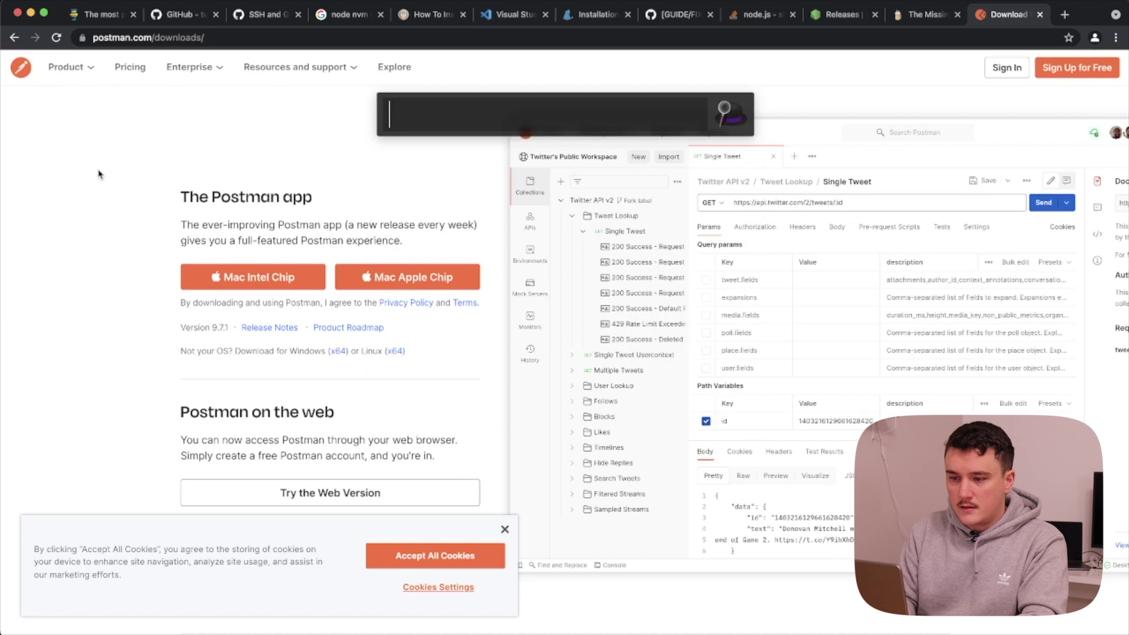
pyautogui.press('Escape')
# Switch to Finder, launch Postman from the Applications folder and allow the downloaded app to open
pyautogui.press('super+Tab')
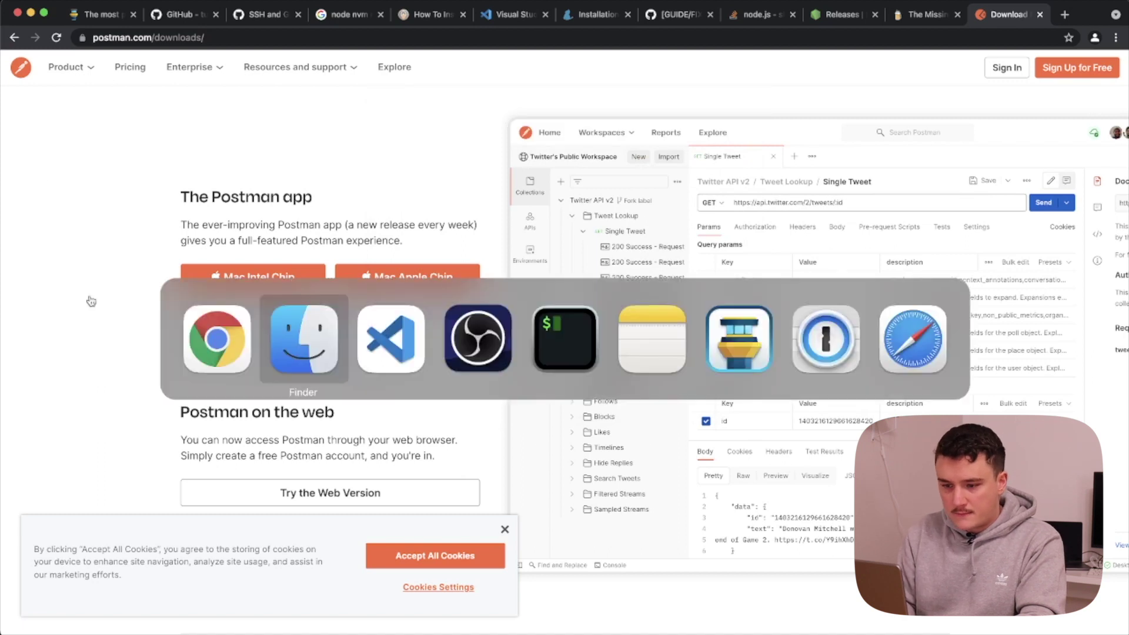
pyautogui.click(321, 424)
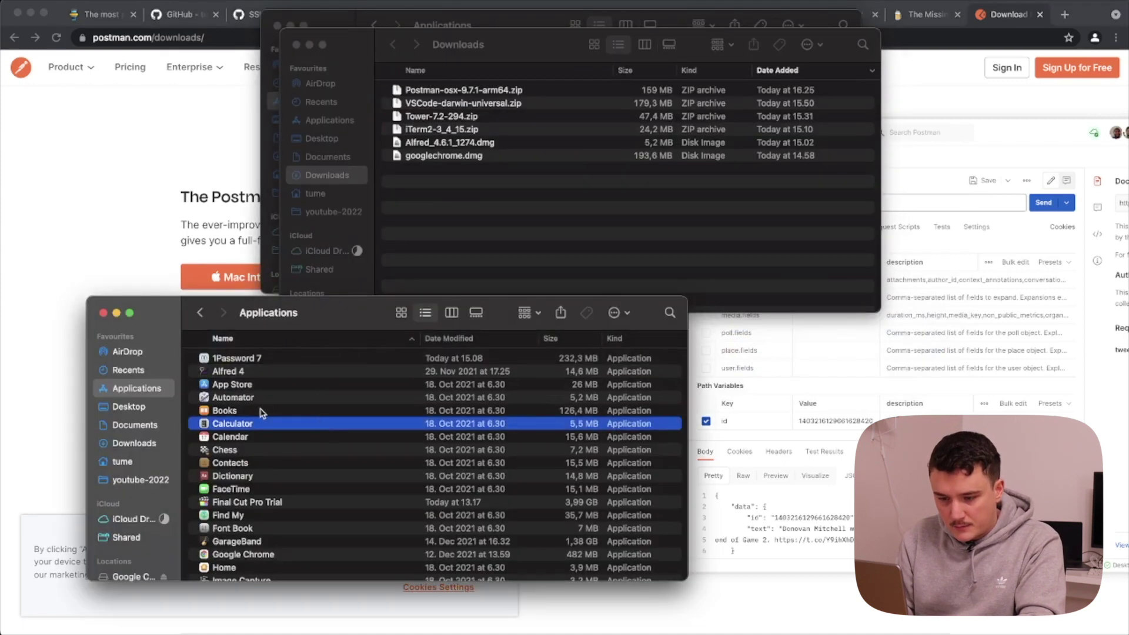
pyautogui.scroll(1, 282, 422)
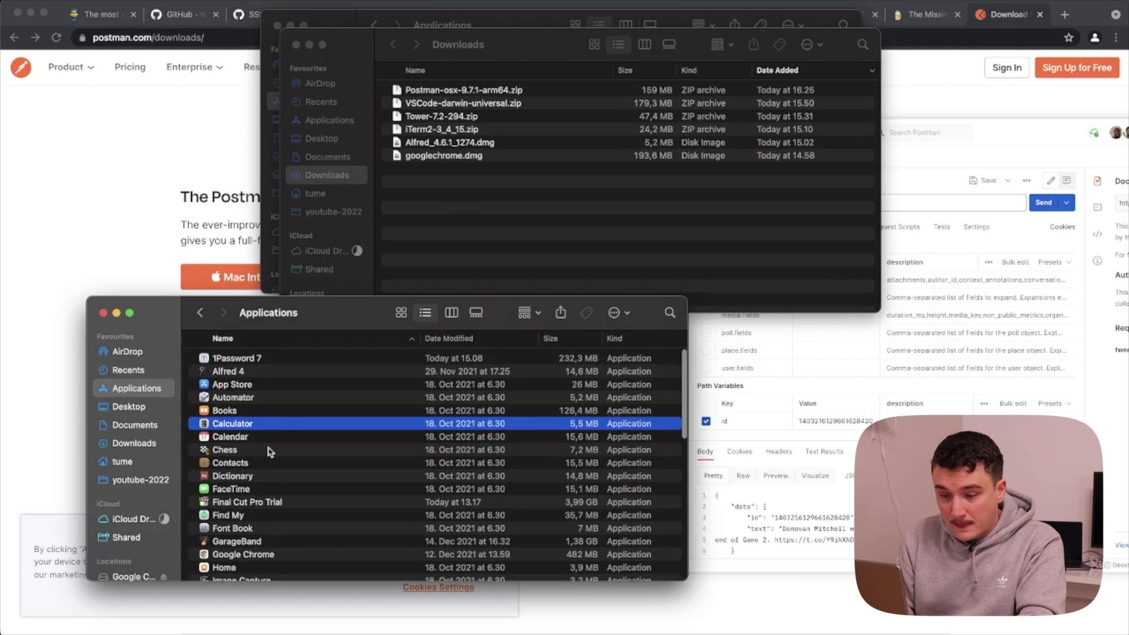
pyautogui.scroll(-10, 270, 451)
pyautogui.scroll(-2, 270, 452)
pyautogui.click(239, 466)
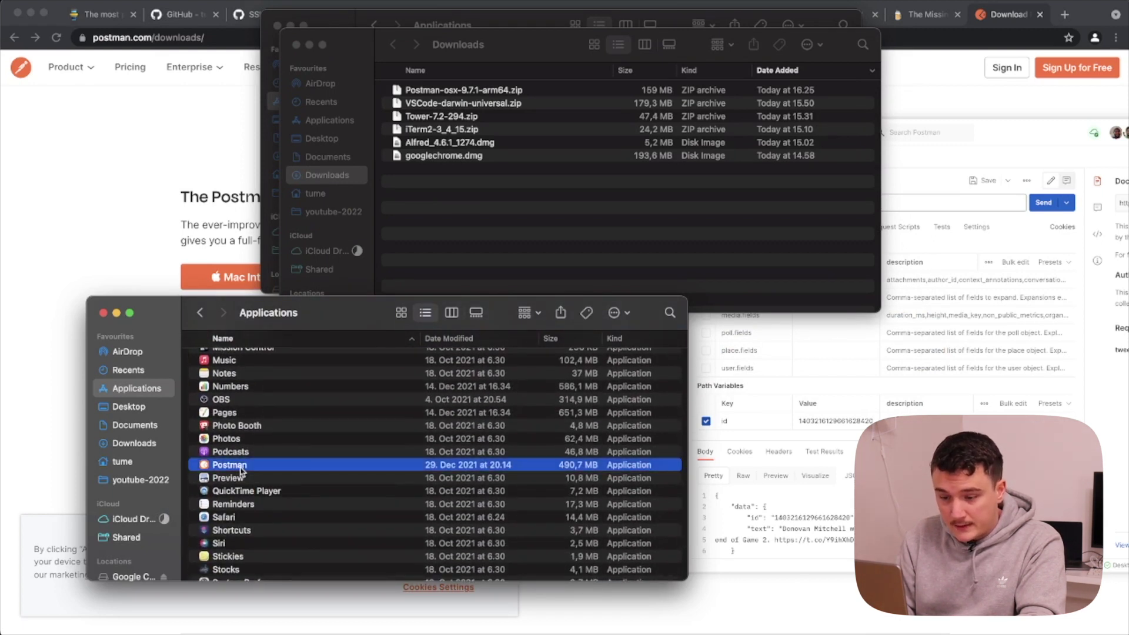
pyautogui.press('super+o')
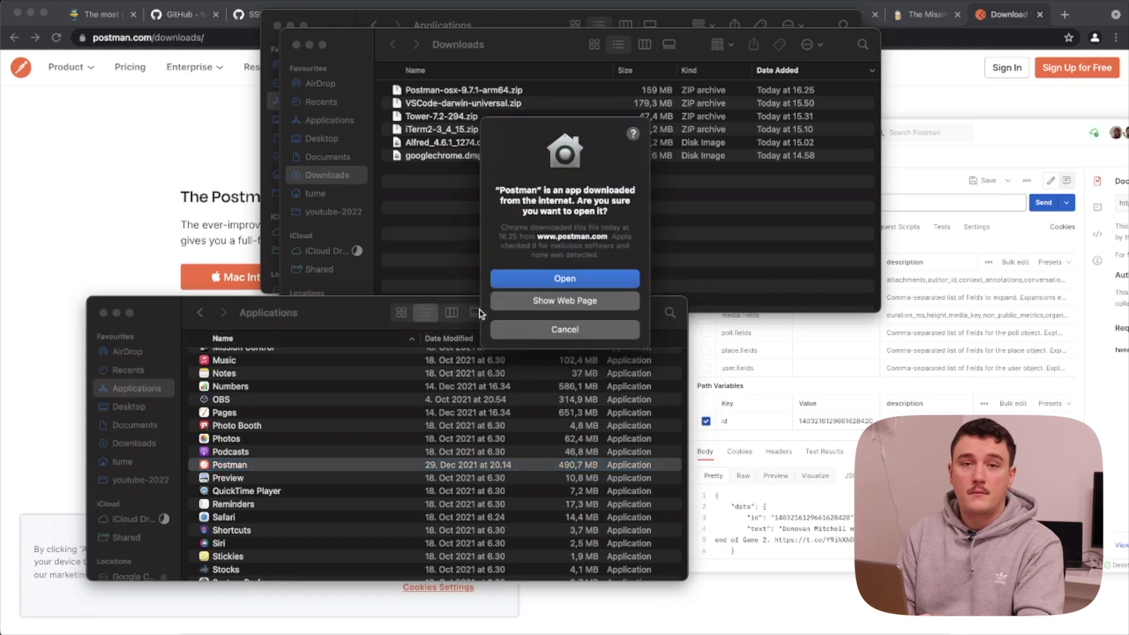
pyautogui.click(611, 279)
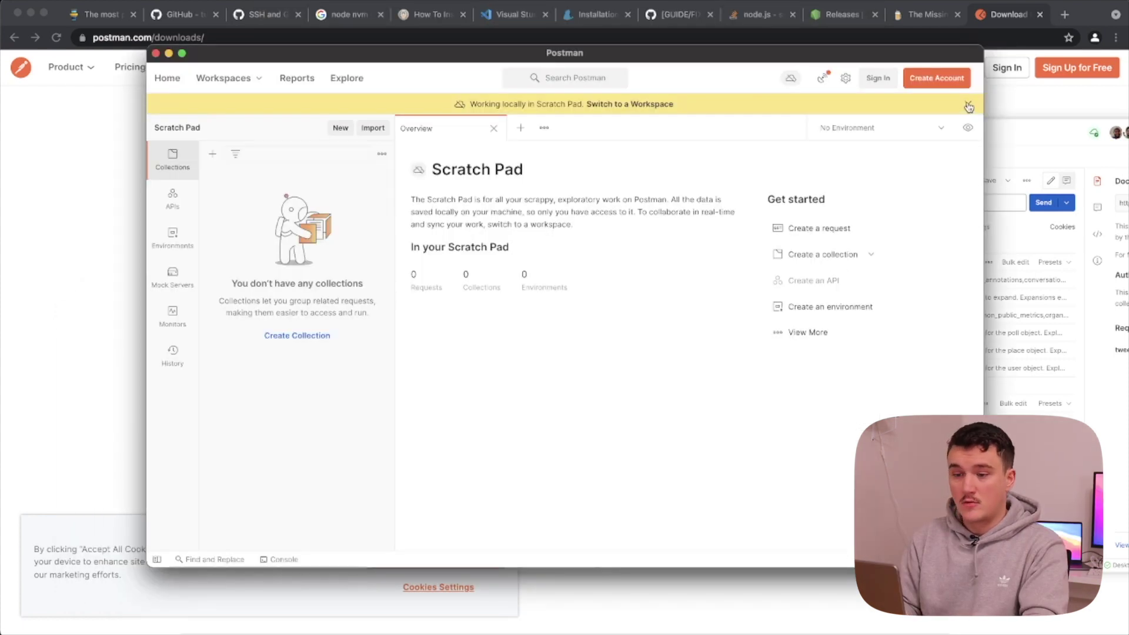
# Dismiss the Scratch Pad workspace banner and close the Overview page
pyautogui.click(968, 105)
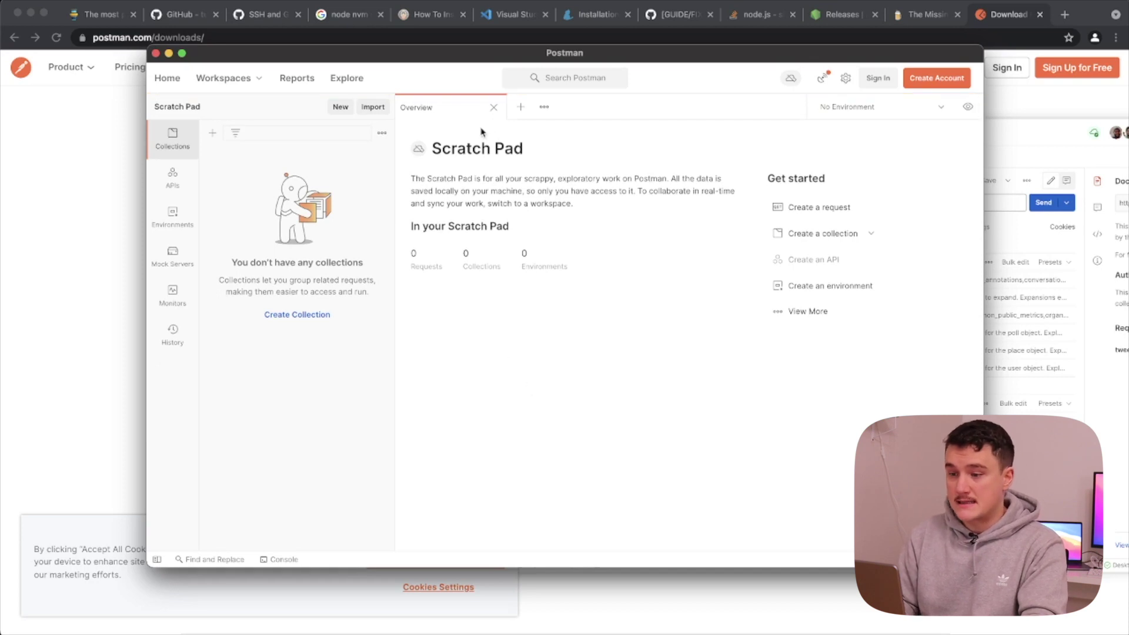
pyautogui.click(494, 107)
# Set Postman's theme to dark in the app settings and close the settings
pyautogui.click(846, 78)
pyautogui.click(805, 106)
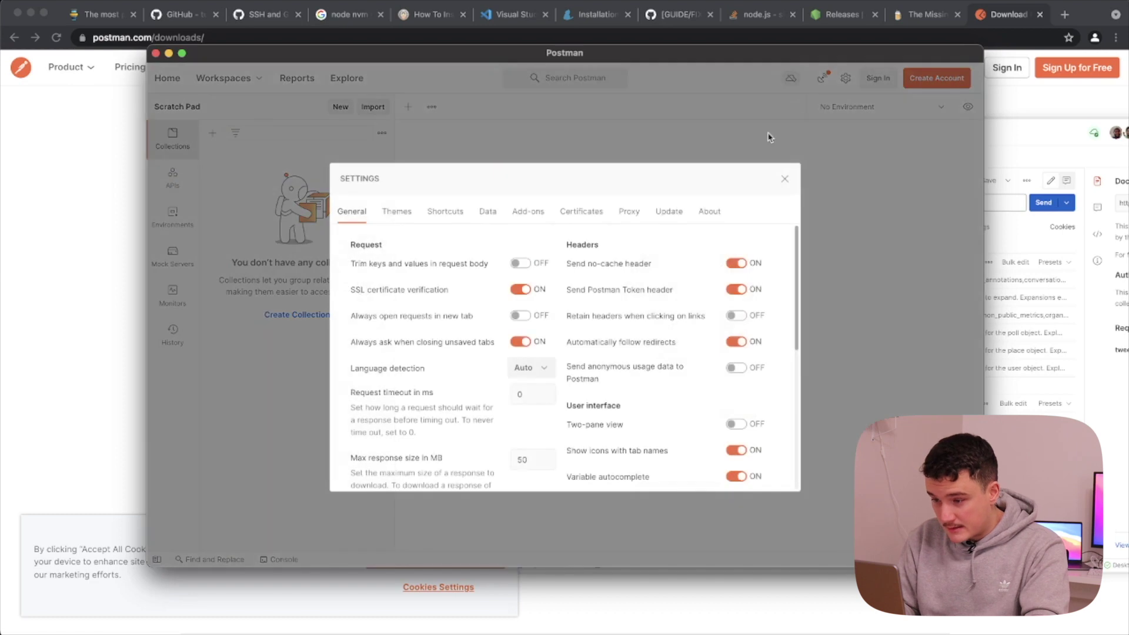
pyautogui.click(397, 212)
pyautogui.click(660, 318)
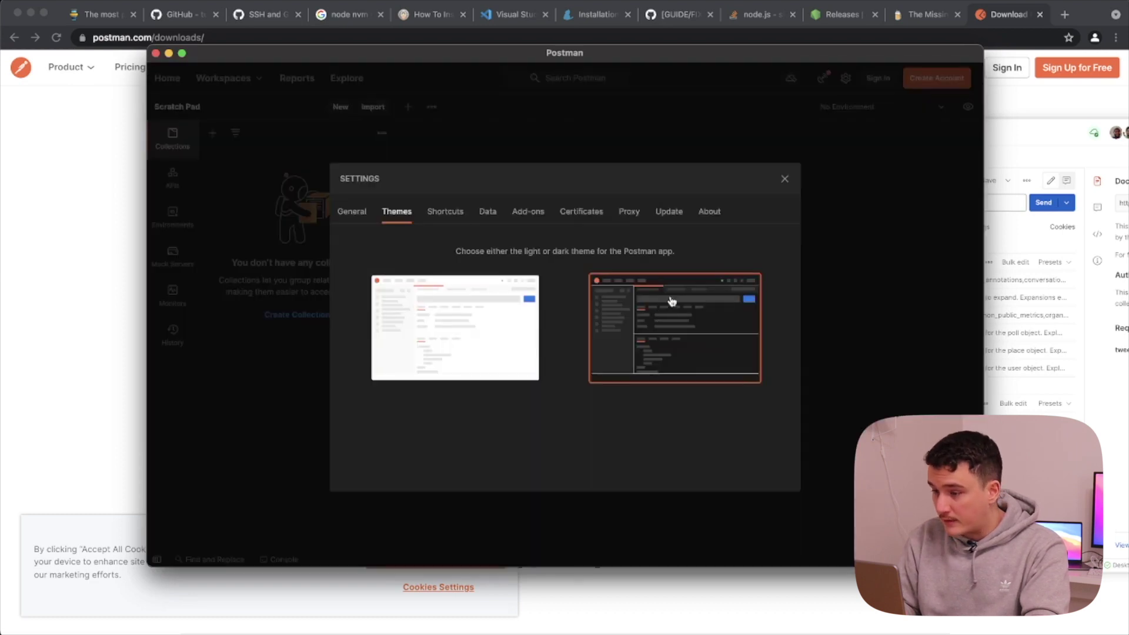
pyautogui.click(779, 180)
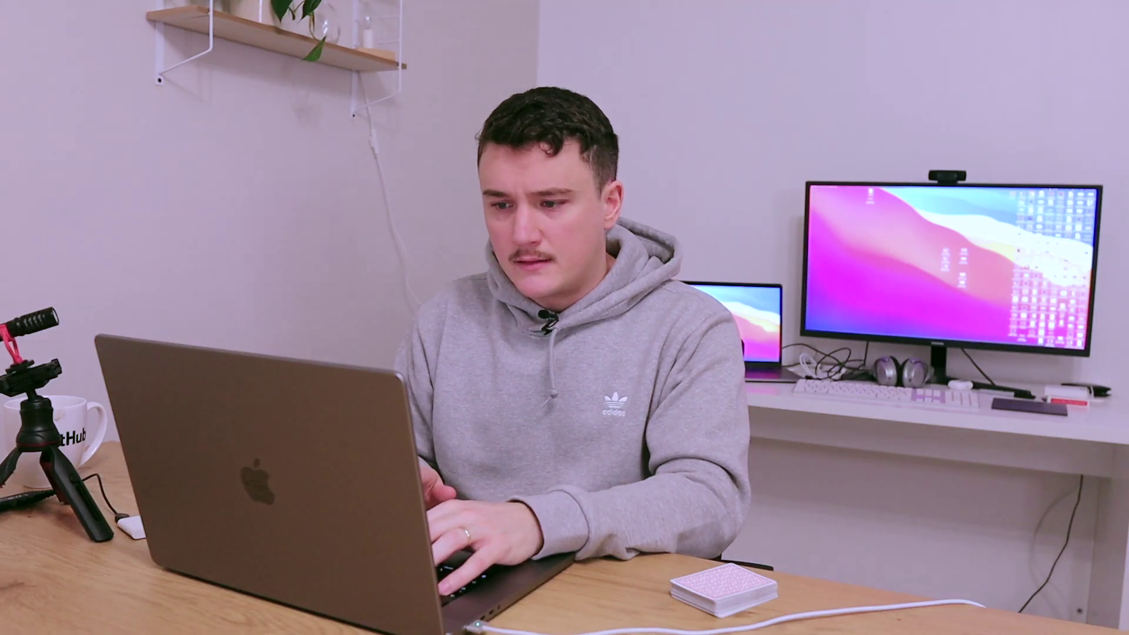